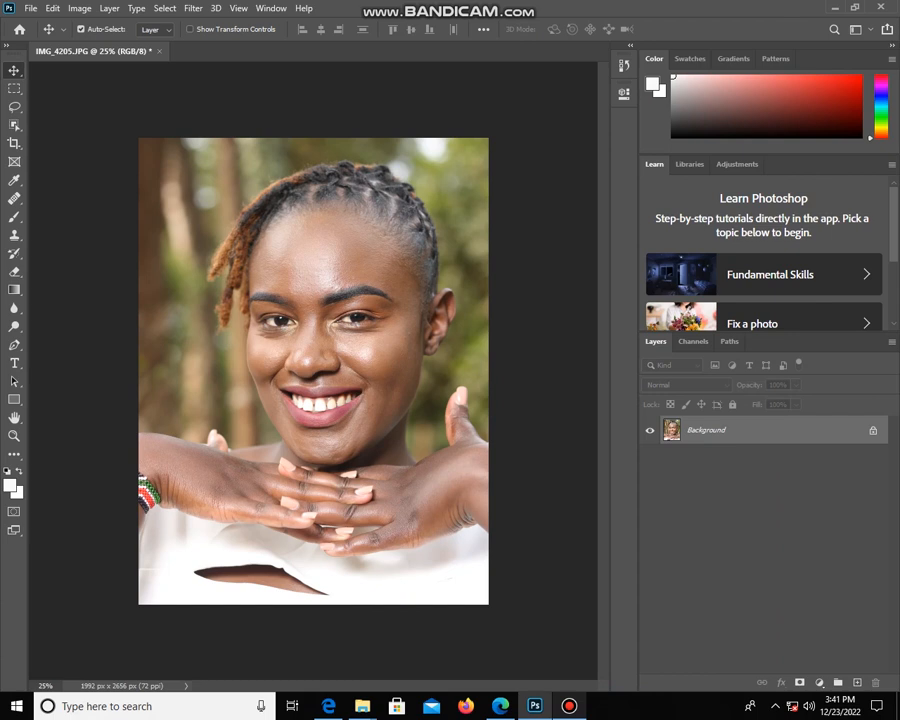
# Duplicate the Background layer and rename the copy "color".
pyautogui.press('ctrl')
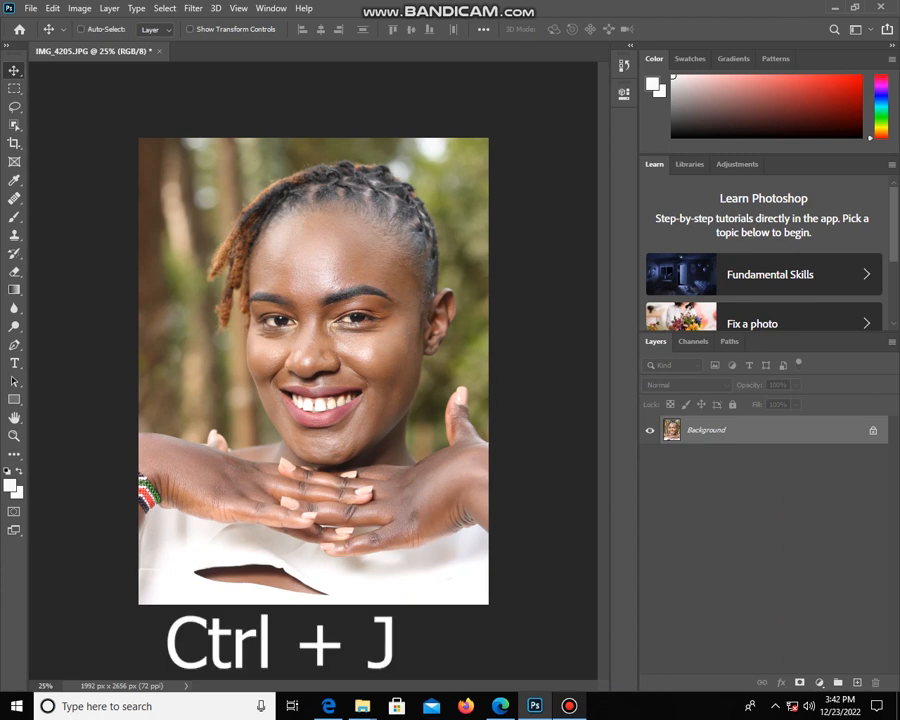
pyautogui.hotkey('ctrl', 'j')
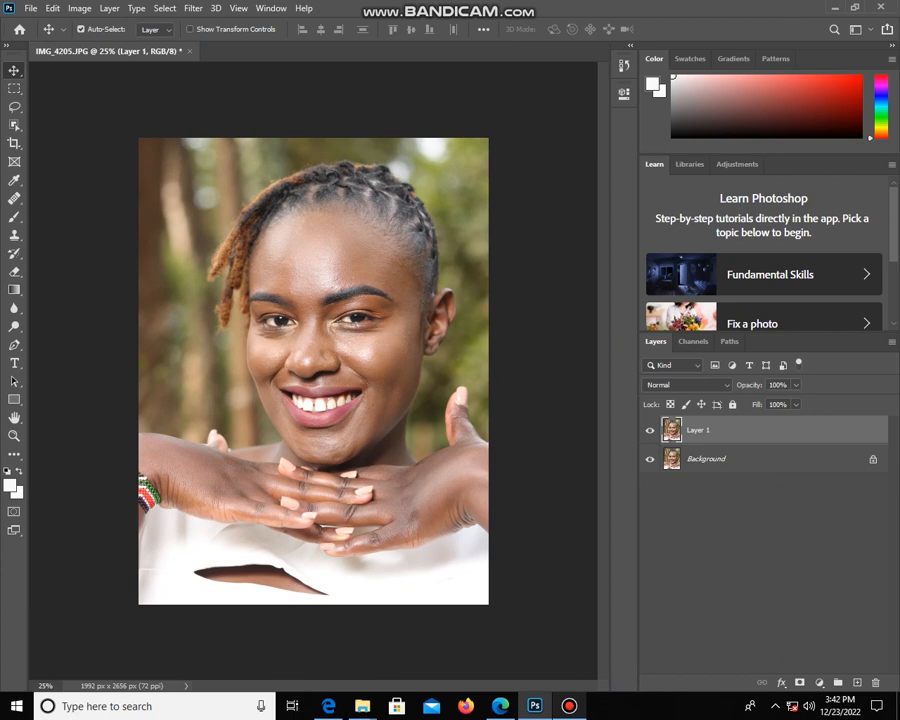
pyautogui.doubleClick(698, 430)
pyautogui.write('color')
pyautogui.click(765, 560)
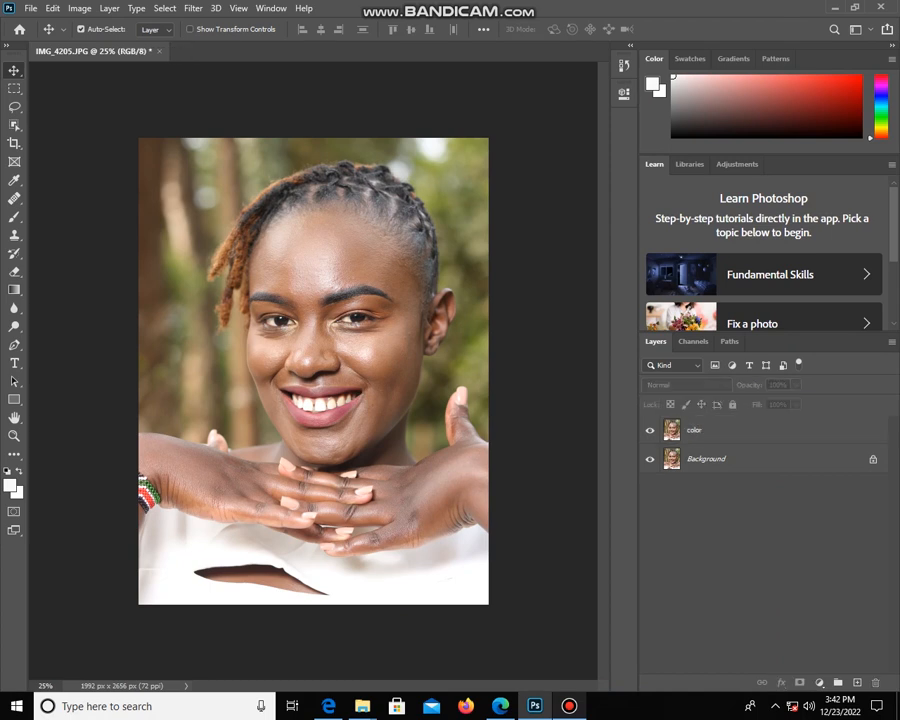
# Duplicate the color layer and rename the copy "texture".
pyautogui.click(745, 430)
pyautogui.hotkey('ctrl', 'j')
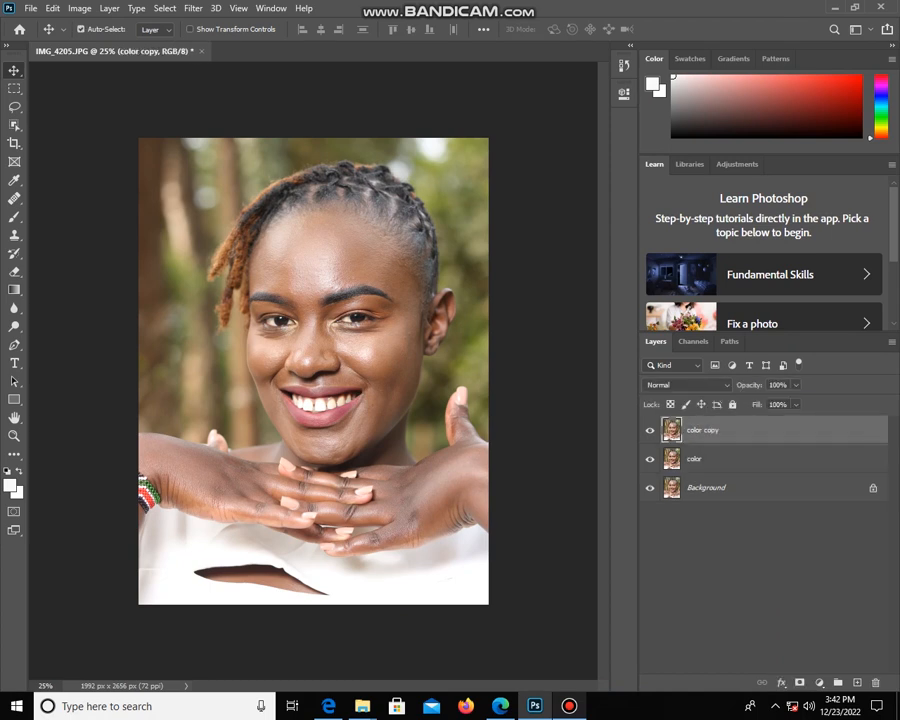
pyautogui.doubleClick(703, 430)
pyautogui.write('texture')
pyautogui.press('Return')
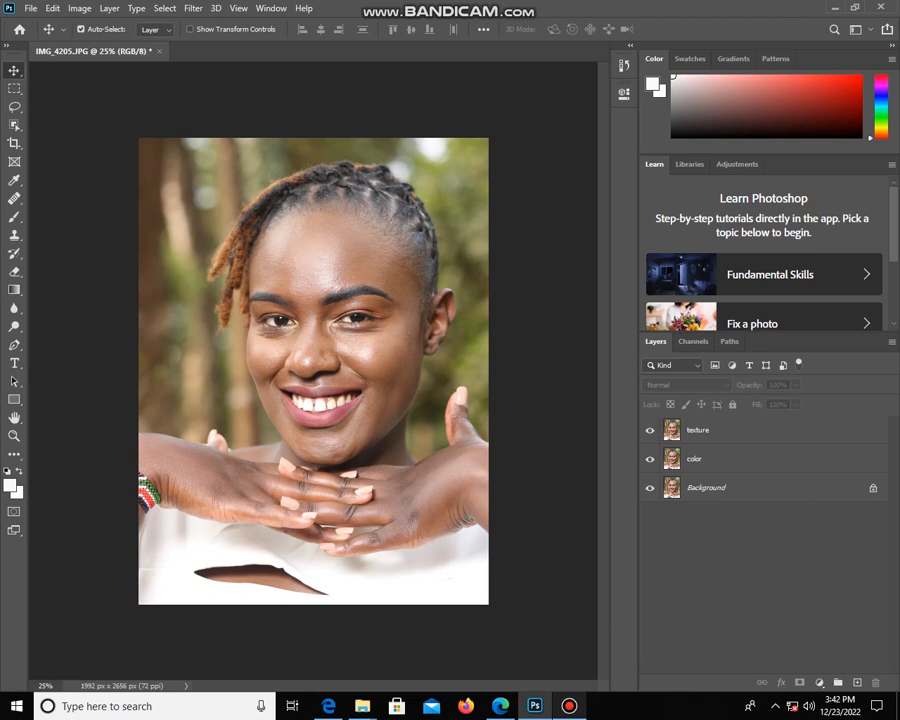
# Hide the texture layer and open the Dust & Scratches filter on the color layer, previewing the skin around the nose.
pyautogui.click(650, 430)
pyautogui.click(697, 459)
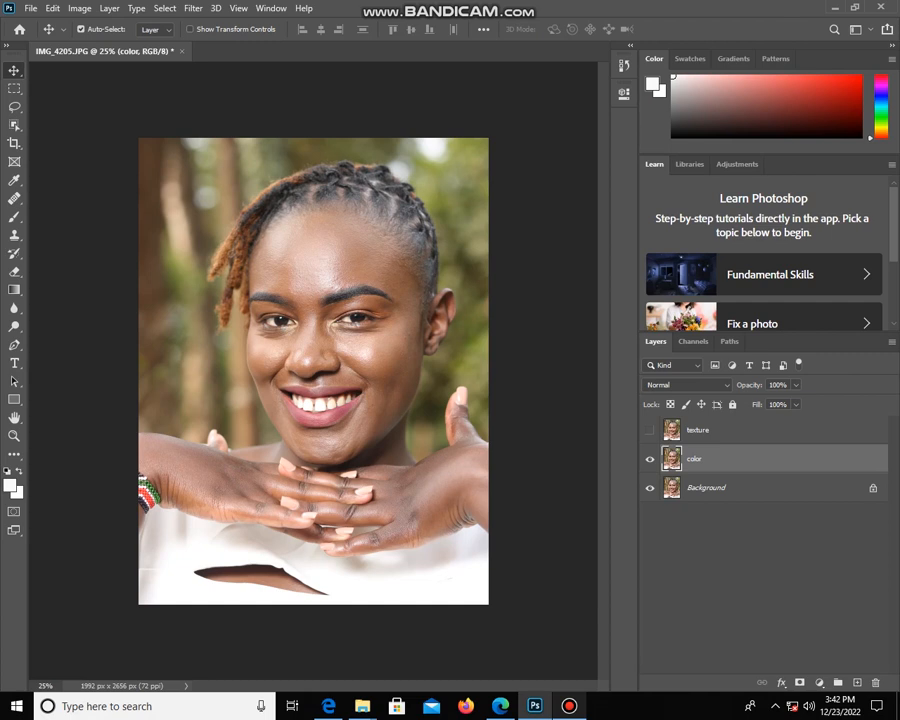
pyautogui.click(193, 8)
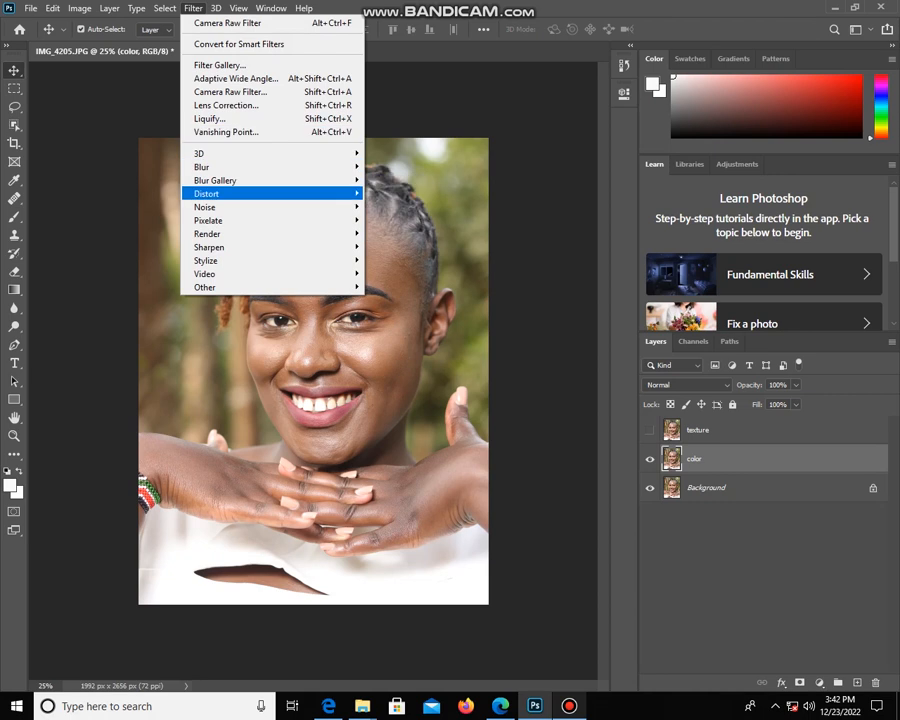
pyautogui.moveTo(255, 193)
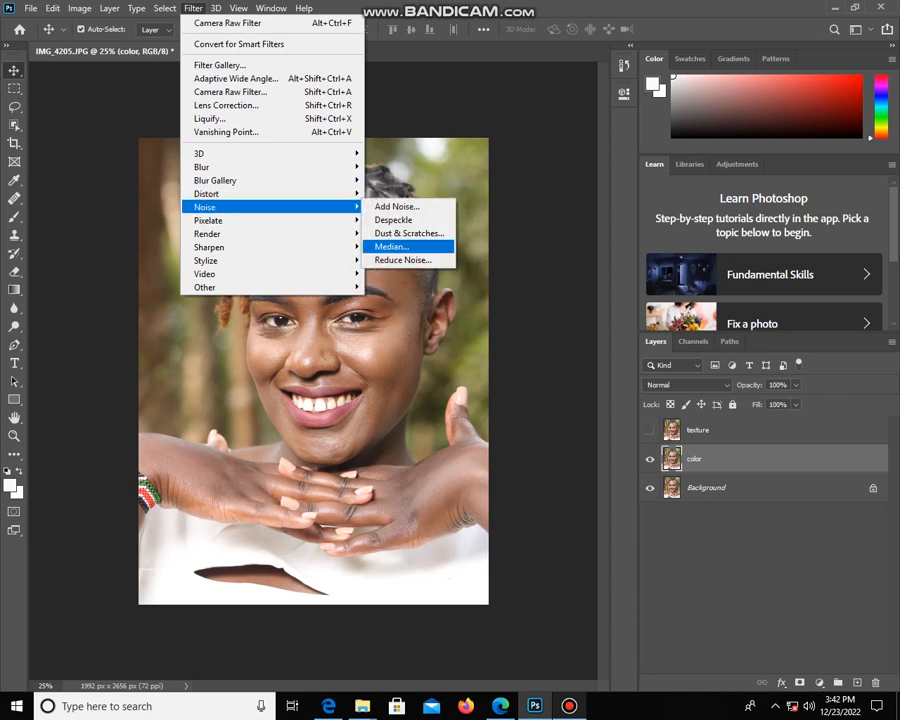
pyautogui.click(409, 233)
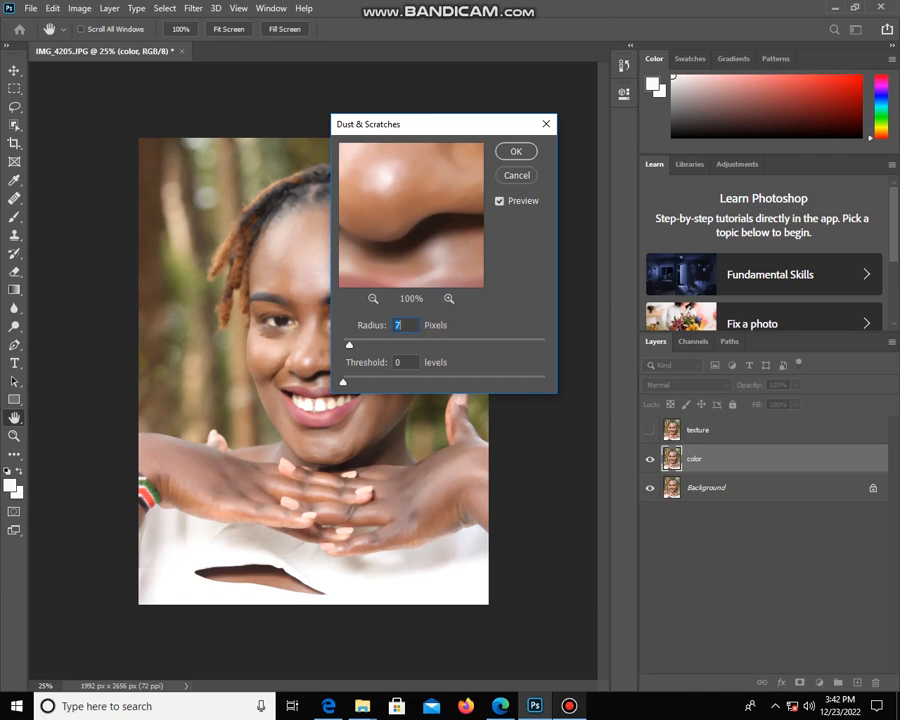
pyautogui.moveTo(430, 190); pyautogui.dragTo(396, 184)
pyautogui.moveTo(430, 236); pyautogui.dragTo(418, 216)
pyautogui.moveTo(412, 266); pyautogui.dragTo(416, 208)
pyautogui.moveTo(364, 168); pyautogui.dragTo(372, 250)
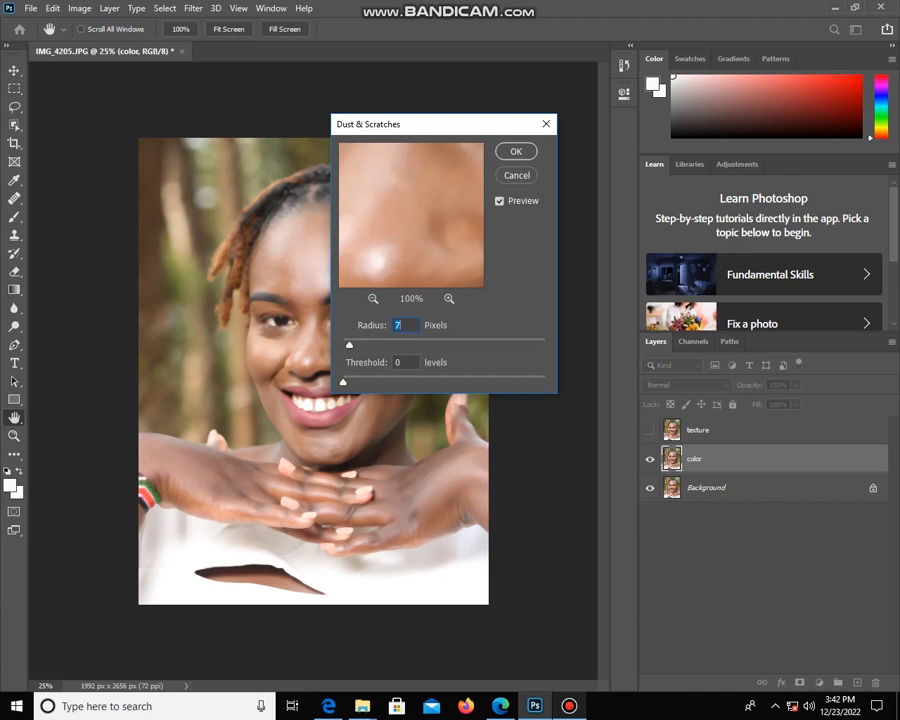
pyautogui.moveTo(398, 212); pyautogui.dragTo(422, 218)
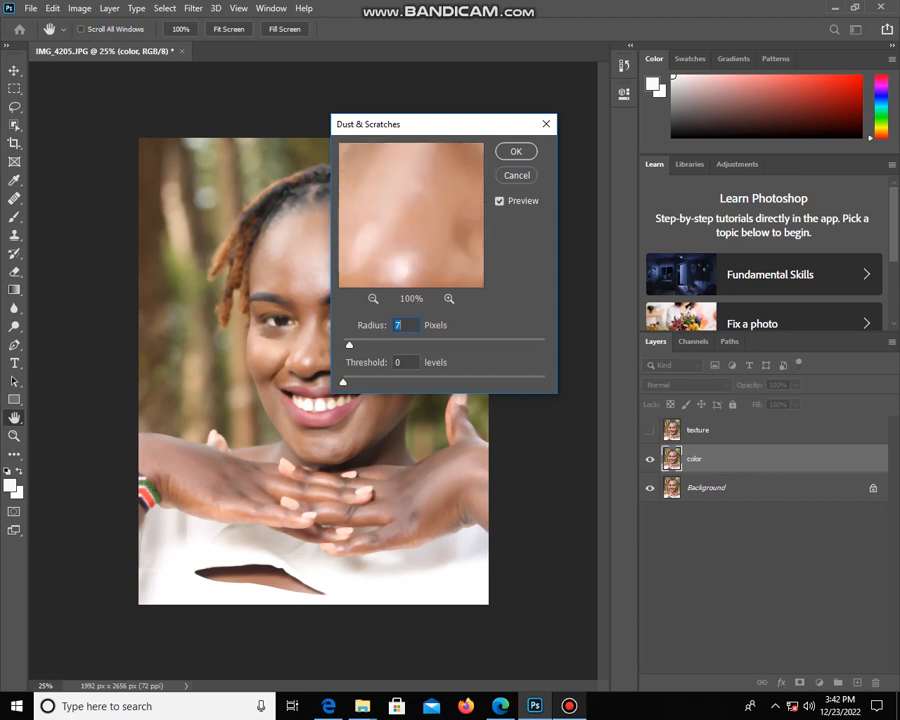
# Try a Dust & Scratches radius of 49 pixels on the color layer.
pyautogui.press('Up')
pyautogui.press('Up')
pyautogui.press('Up')
pyautogui.press('Up')
pyautogui.press('Up')
pyautogui.press('Up')
pyautogui.press('Up')
pyautogui.press('Up')
pyautogui.press('Up')
pyautogui.press('Up')
pyautogui.press('Up')
pyautogui.press('Up')
pyautogui.press('Up')
pyautogui.press('Up')
pyautogui.press('Up')
pyautogui.press('Up')
pyautogui.press('Up')
pyautogui.press('Up')
pyautogui.press('Up')
pyautogui.press('Up')
pyautogui.press('Up')
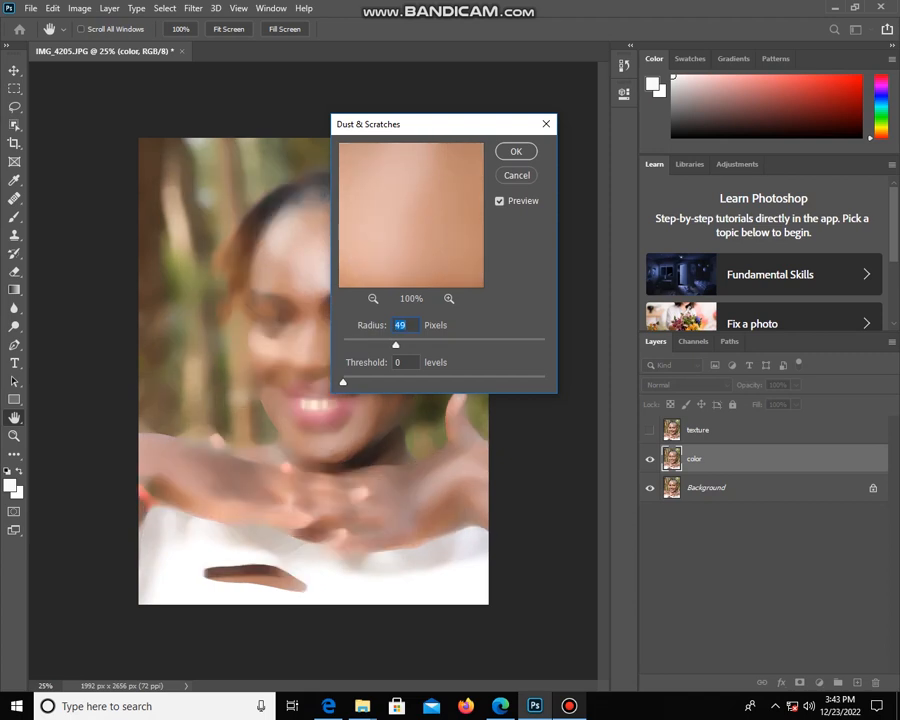
# Set the Dust & Scratches radius to 7 pixels and apply the filter to the color layer.
pyautogui.press('Down')
pyautogui.press('Down')
pyautogui.press('Down')
pyautogui.press('Down')
pyautogui.press('Down')
pyautogui.press('Down')
pyautogui.press('Down')
pyautogui.press('Down')
pyautogui.press('Down')
pyautogui.press('Down')
pyautogui.press('Down')
pyautogui.press('Down')
pyautogui.press('Down')
pyautogui.press('Down')
pyautogui.press('Down')
pyautogui.press('Down')
pyautogui.press('Down')
pyautogui.press('Down')
pyautogui.press('Down')
pyautogui.press('Down')
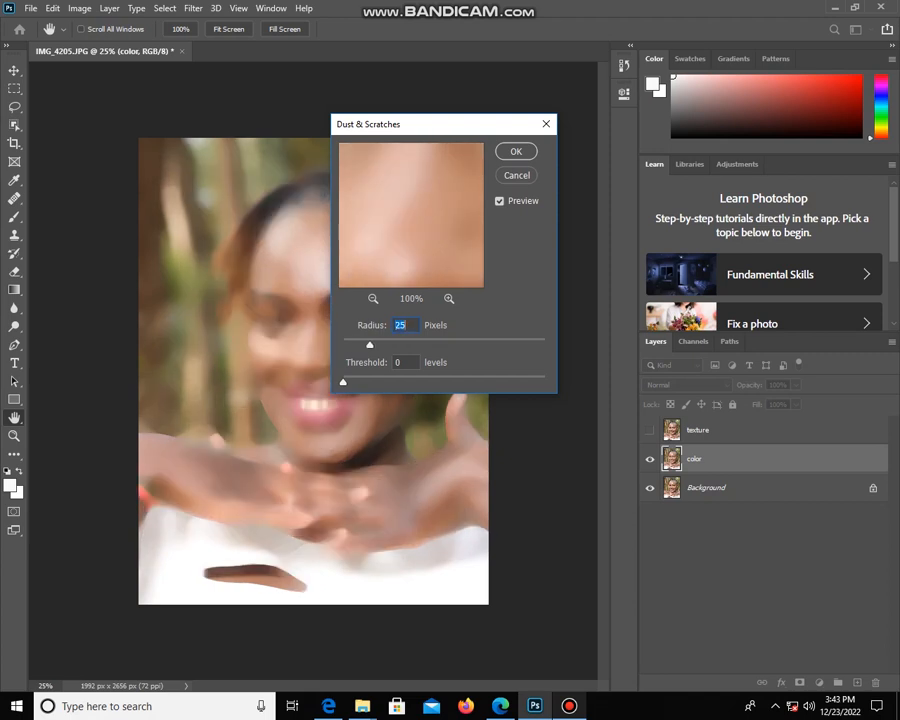
pyautogui.press('Down')
pyautogui.press('Down')
pyautogui.press('Down')
pyautogui.press('Down')
pyautogui.press('Down')
pyautogui.press('Down')
pyautogui.press('Down')
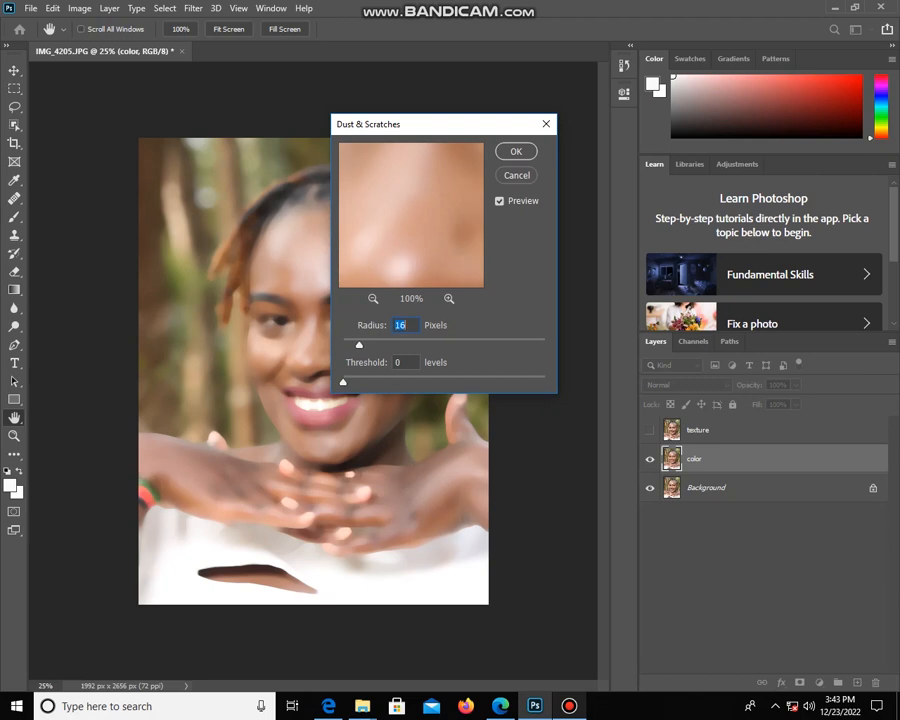
pyautogui.press('Down')
pyautogui.press('Down')
pyautogui.press('Down')
pyautogui.press('Down')
pyautogui.press('Down')
pyautogui.press('Down')
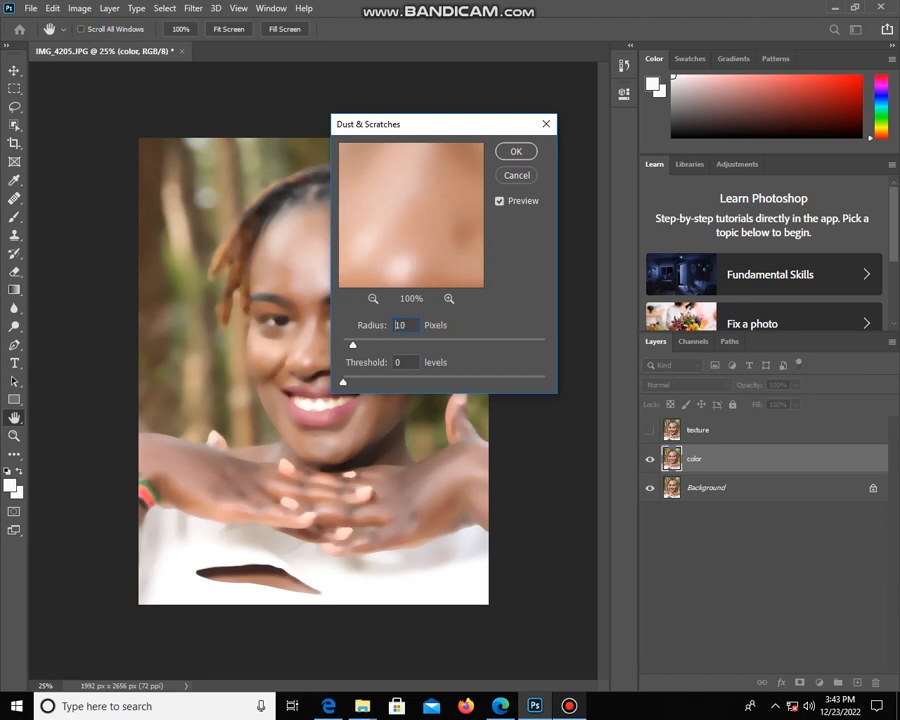
pyautogui.press('Down')
pyautogui.press('Down')
pyautogui.press('Down')
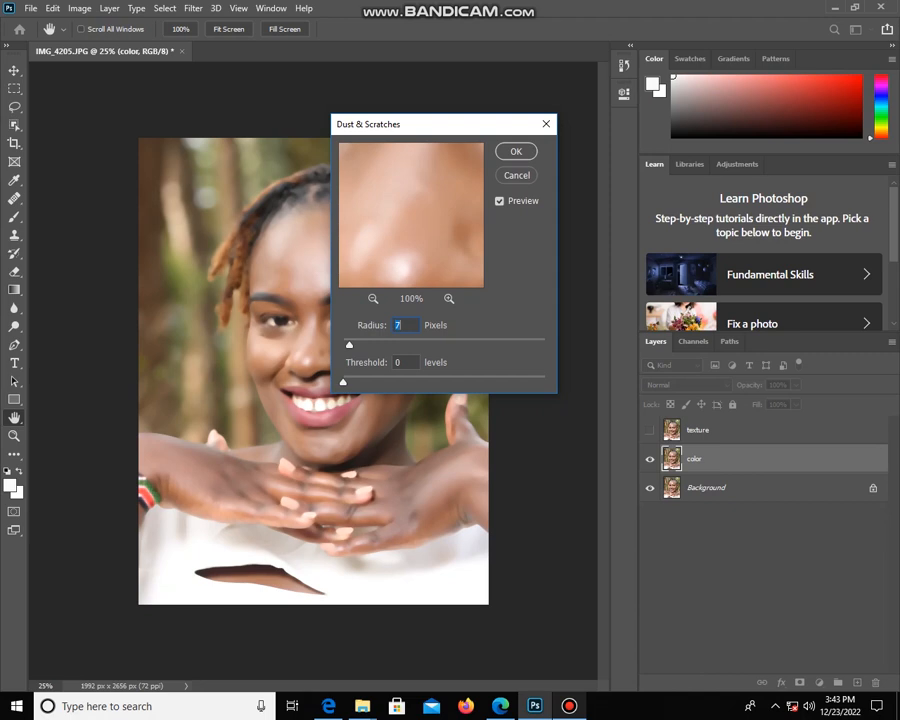
pyautogui.moveTo(390, 250)
pyautogui.mouseDown()
pyautogui.moveTo(434, 184)
pyautogui.moveTo(373, 218)
pyautogui.moveTo(399, 230)
pyautogui.mouseUp()
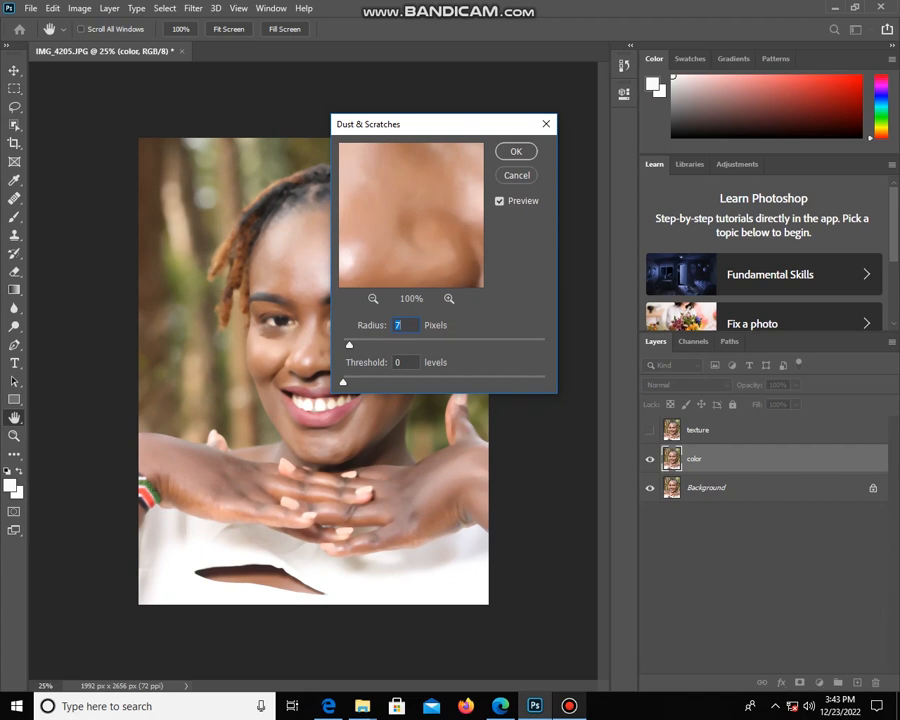
pyautogui.press('Return')
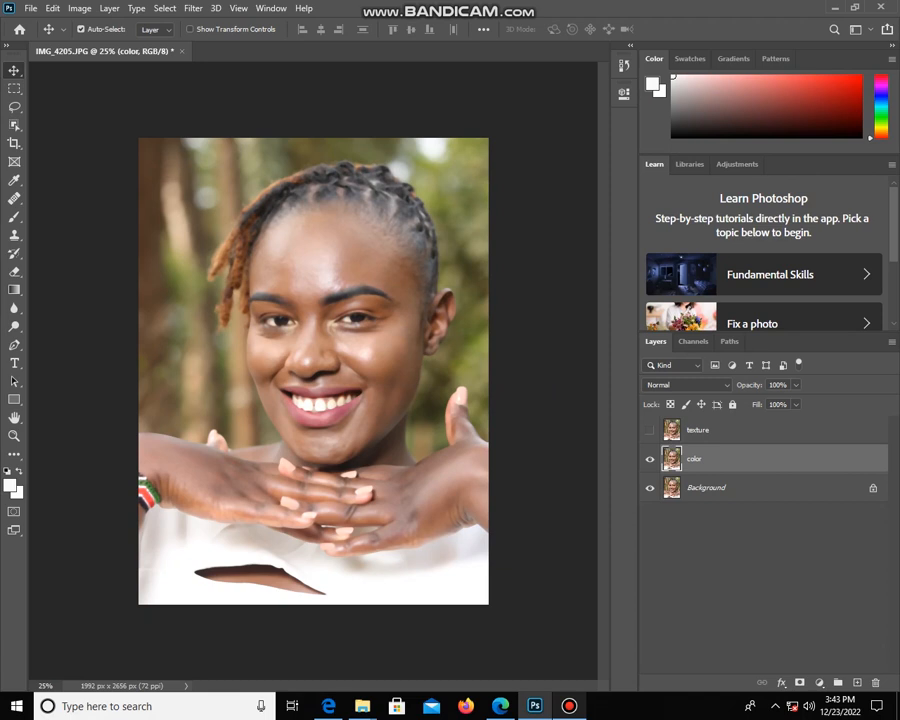
# Show the texture layer and run Apply Image on it with color as source layer, Subtract blending, scale 2 and offset 128.
pyautogui.click(650, 430)
pyautogui.click(728, 431)
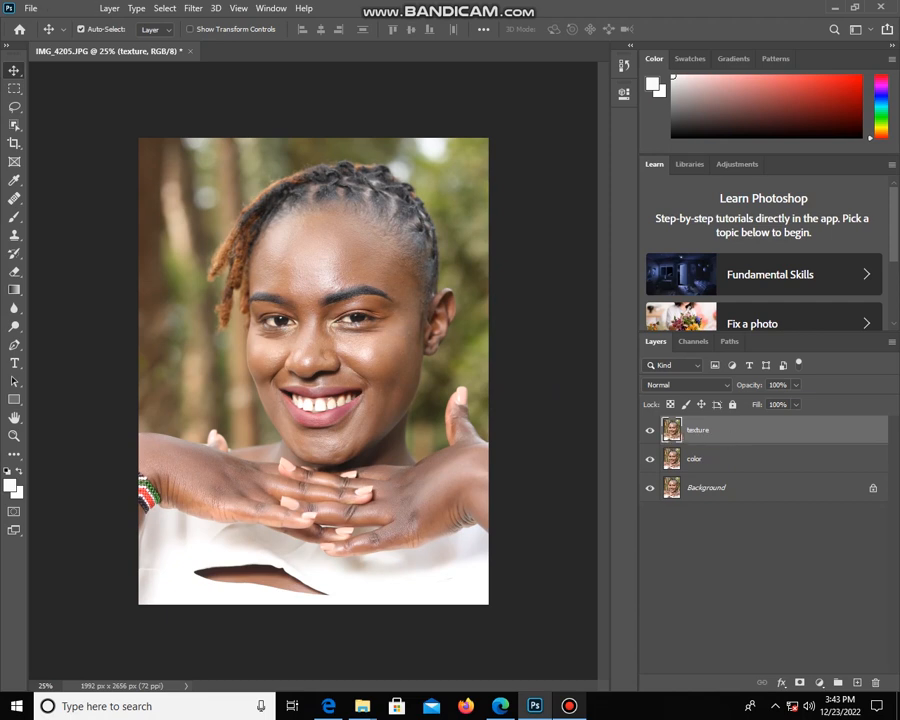
pyautogui.click(79, 8)
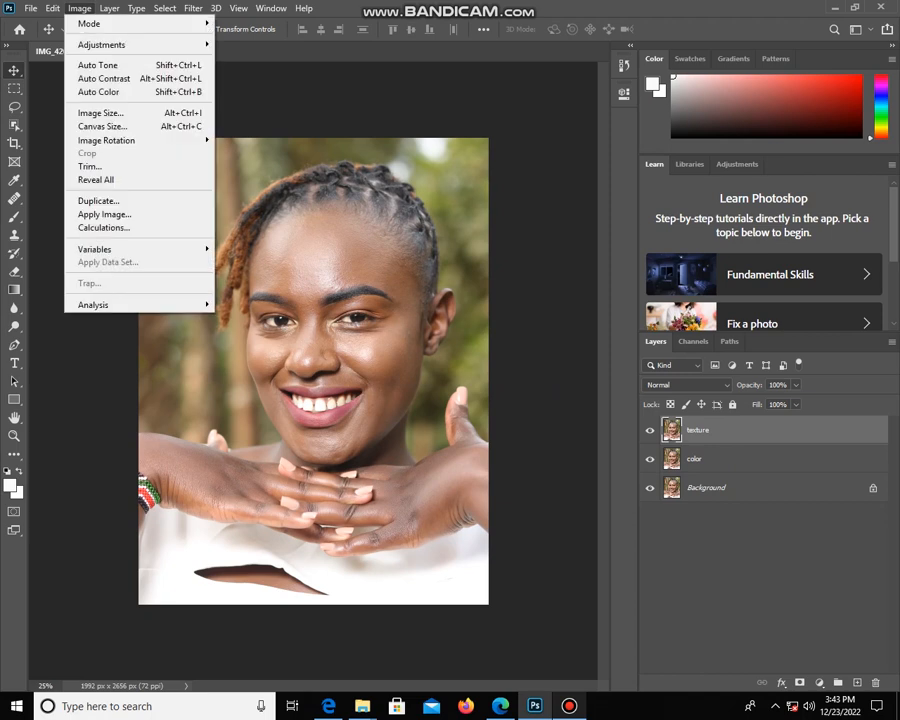
pyautogui.click(104, 213)
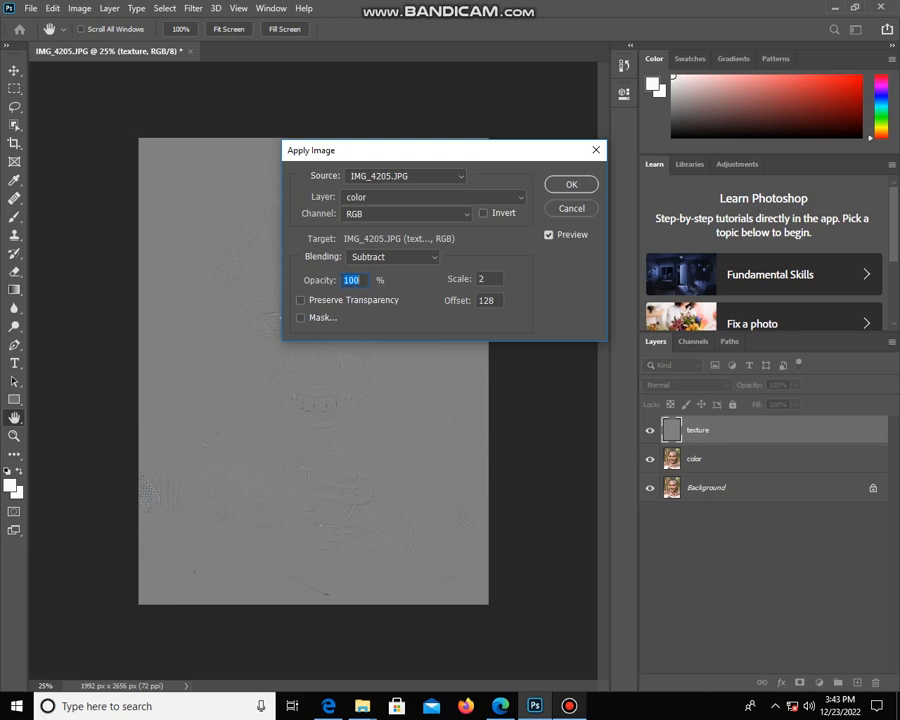
pyautogui.click(433, 197)
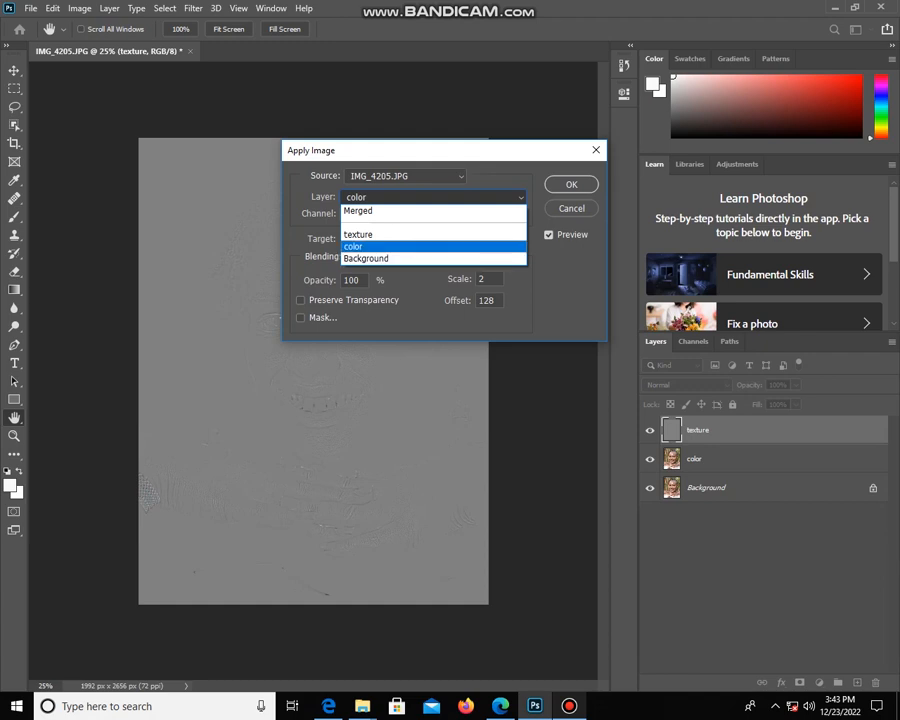
pyautogui.click(366, 247)
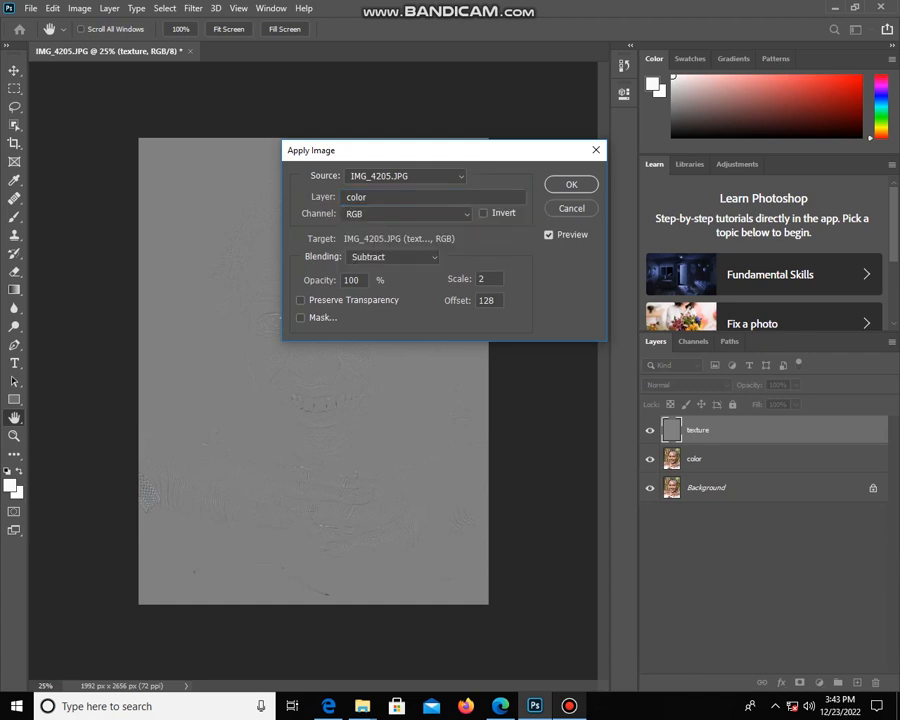
pyautogui.click(393, 257)
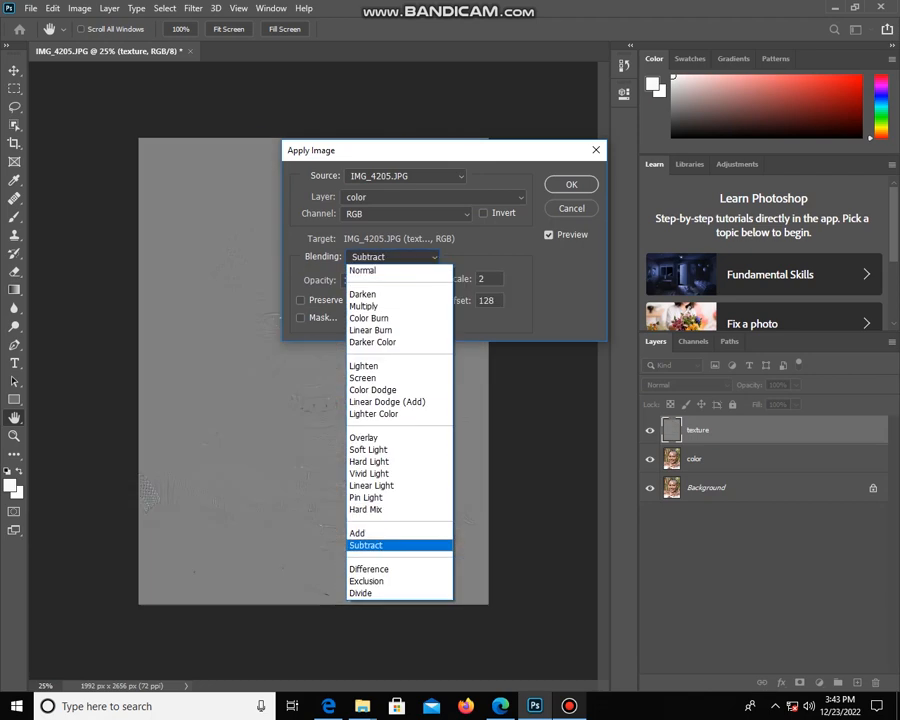
pyautogui.click(367, 546)
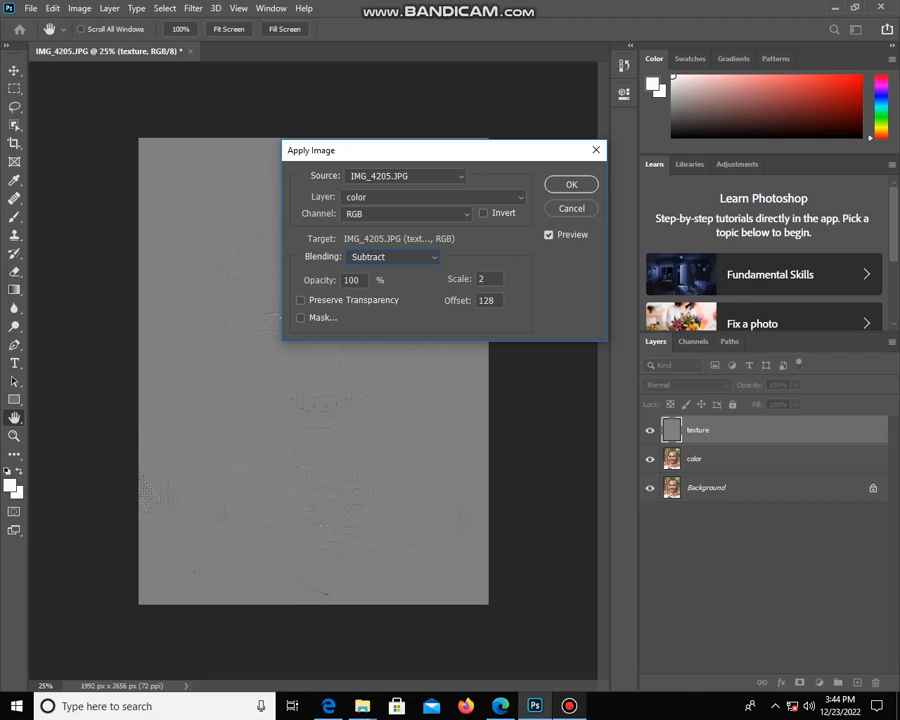
pyautogui.press('Return')
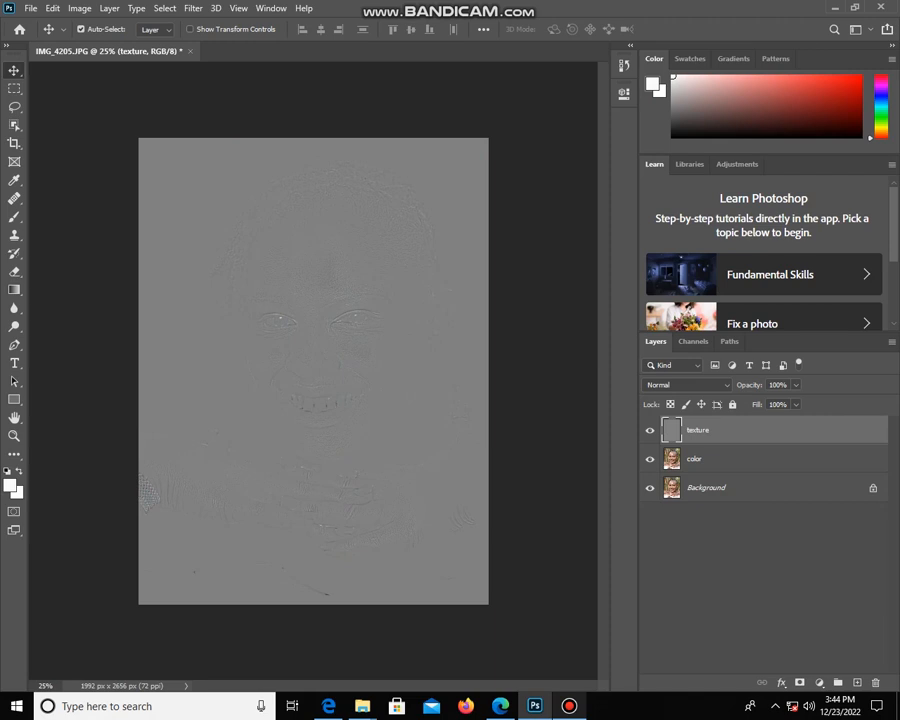
# Set the texture layer's blend mode to Linear Light.
pyautogui.click(686, 388)
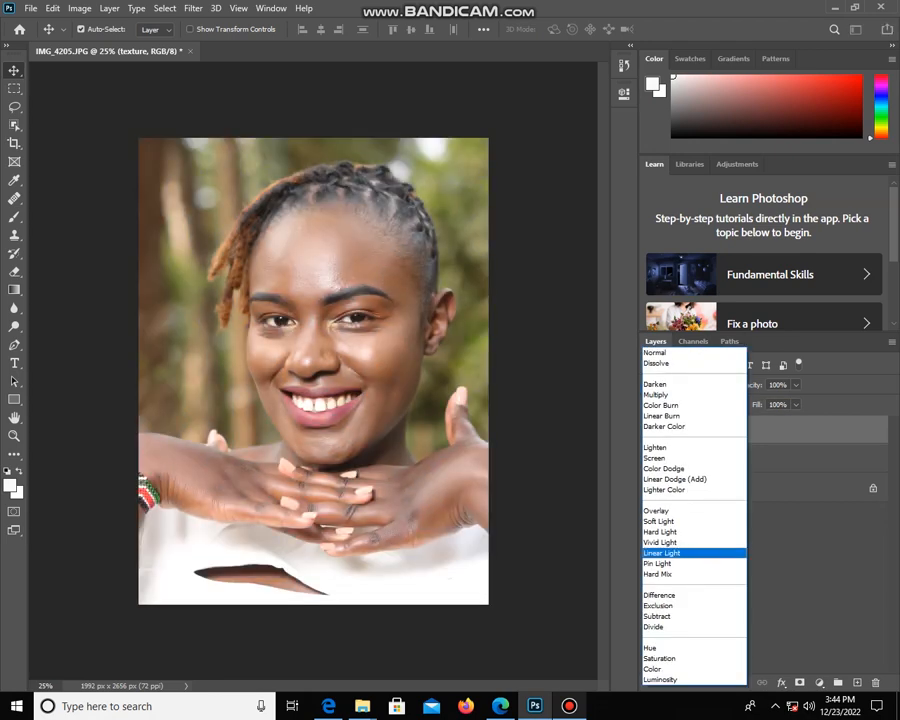
pyautogui.click(663, 553)
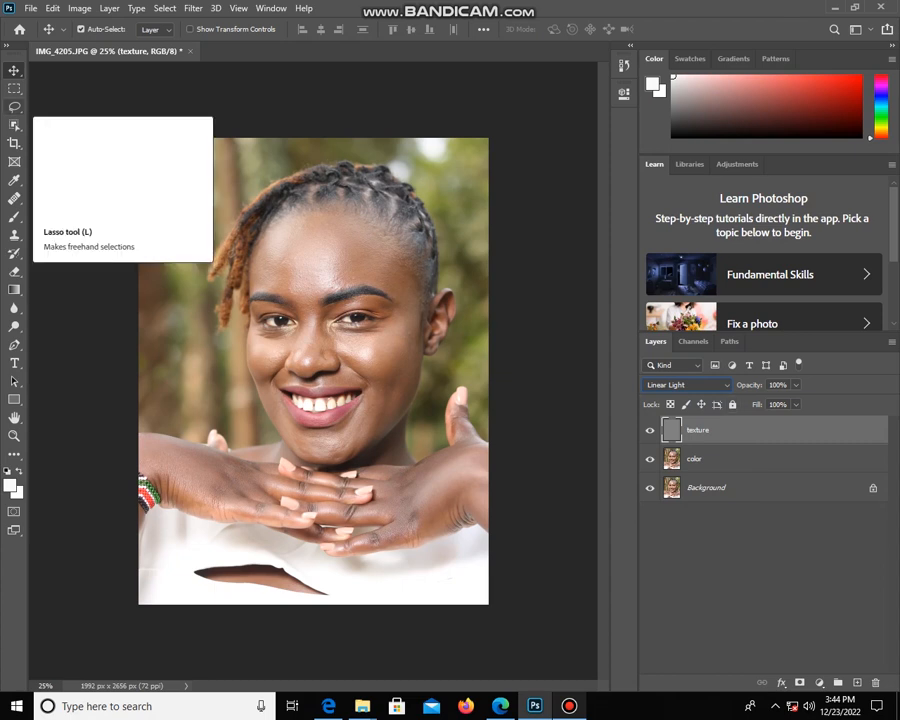
# Select the forehead skin between hairline and eyebrows on the color layer with a freehand Lasso outline.
pyautogui.press('l')
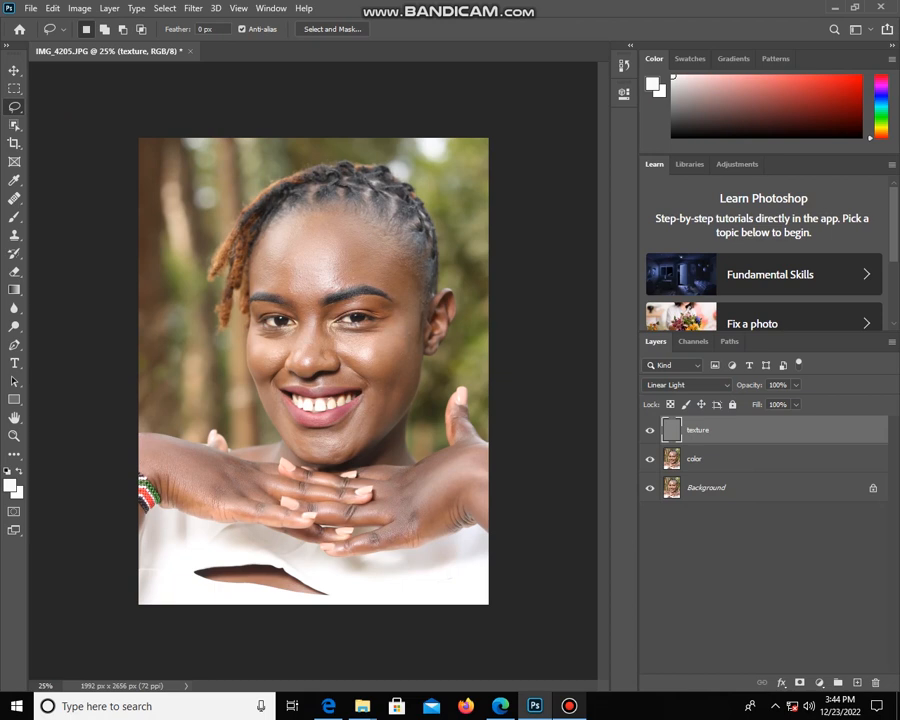
pyautogui.click(745, 459)
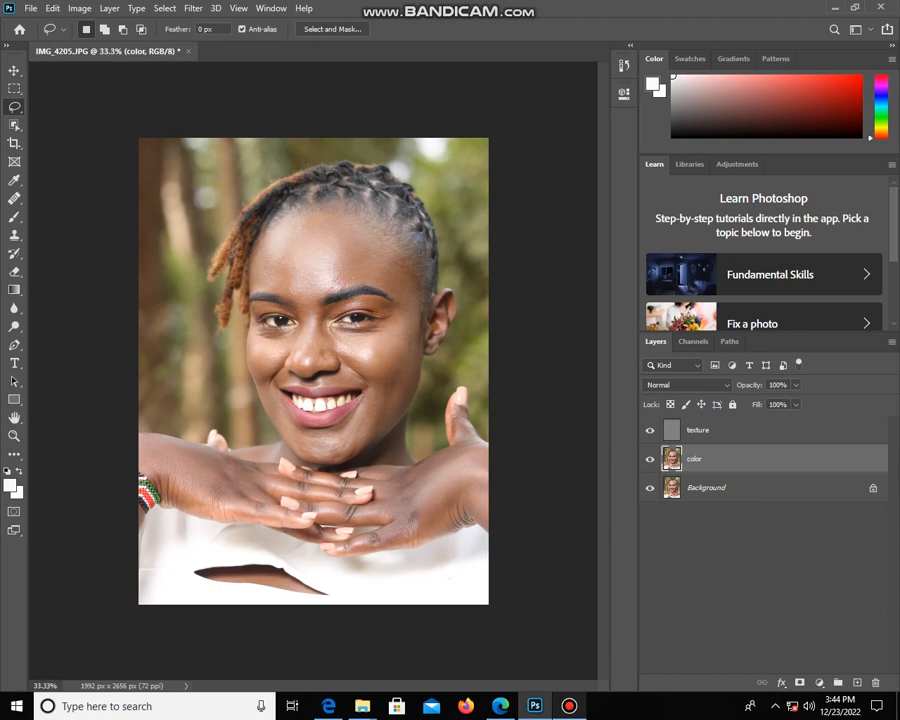
pyautogui.hotkey('ctrl', '+')
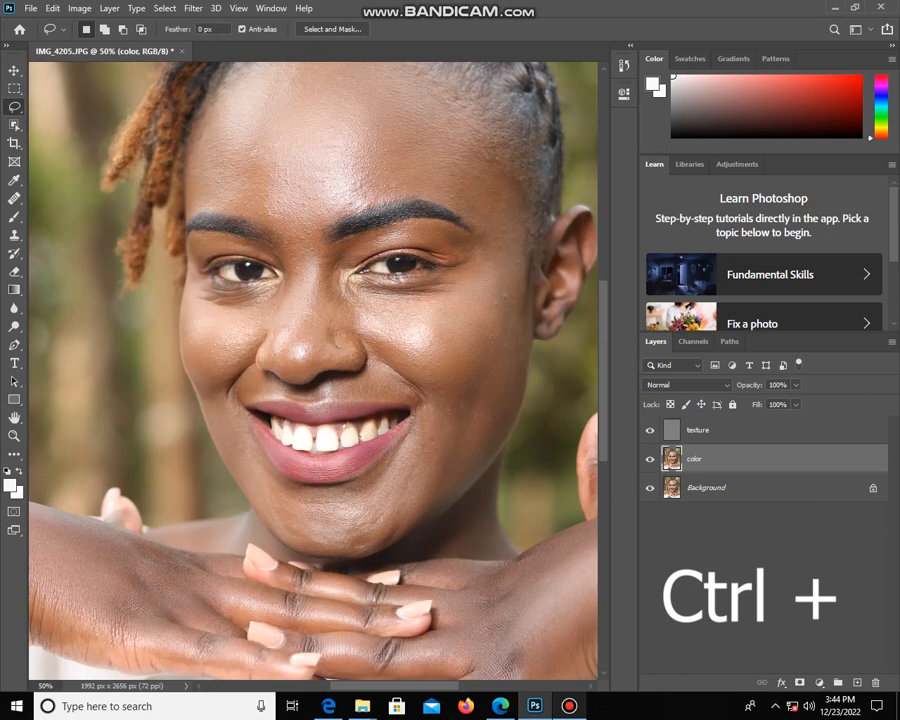
pyautogui.scroll(5, 313, 370)
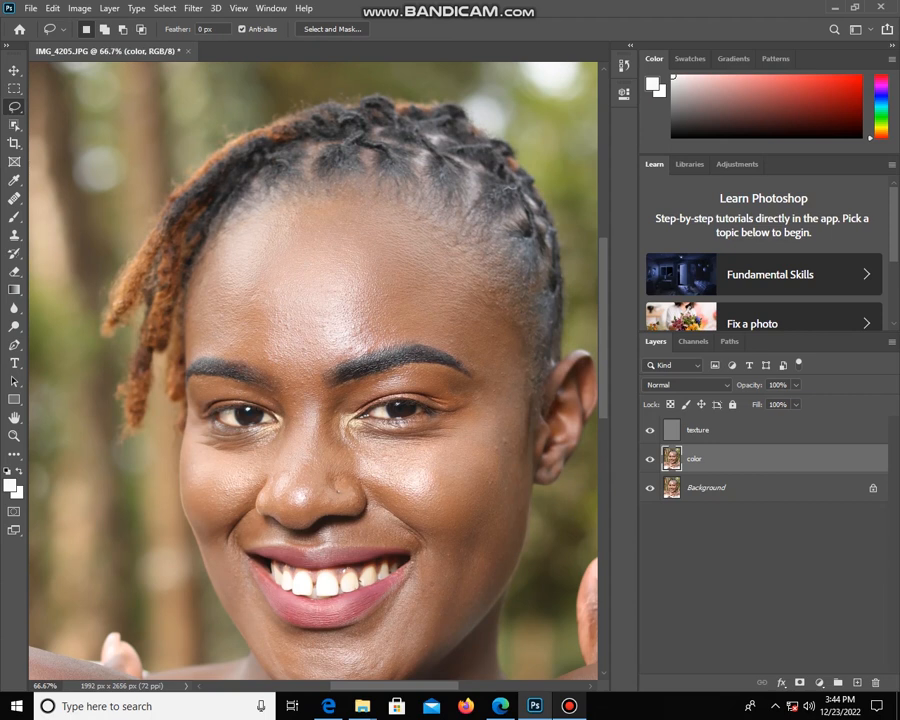
pyautogui.hotkey('ctrl', '+')
pyautogui.moveTo(397, 686)
pyautogui.mouseDown()
pyautogui.moveTo(416, 687)
pyautogui.moveTo(407, 687)
pyautogui.mouseUp()
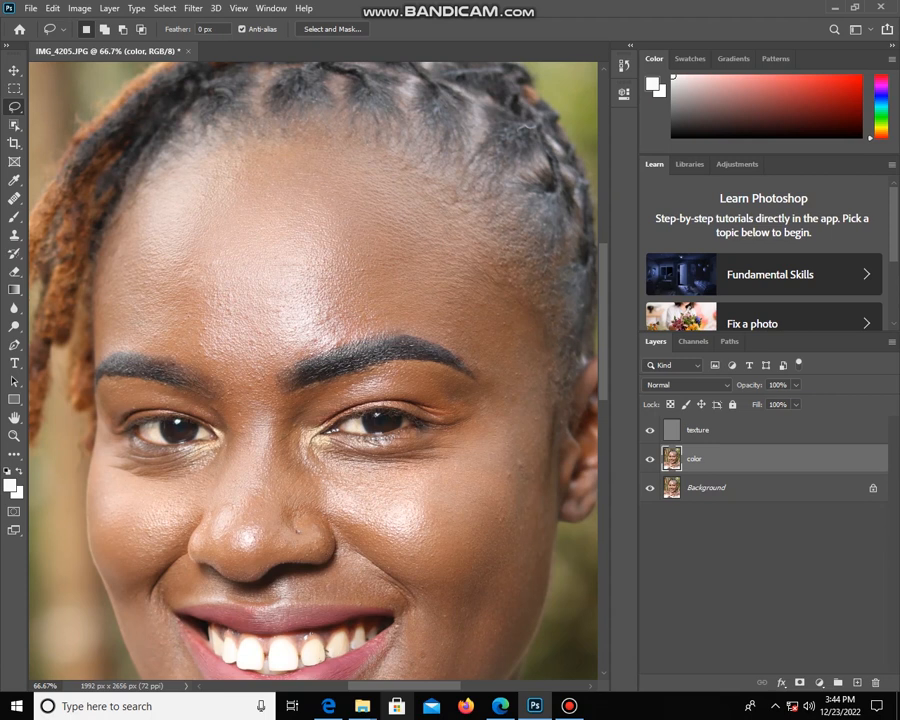
pyautogui.moveTo(258, 137)
pyautogui.mouseDown()
pyautogui.moveTo(176, 169)
pyautogui.moveTo(124, 214)
pyautogui.moveTo(102, 277)
pyautogui.moveTo(104, 347)
pyautogui.moveTo(232, 368)
pyautogui.moveTo(390, 332)
pyautogui.moveTo(478, 338)
pyautogui.moveTo(497, 298)
pyautogui.moveTo(485, 242)
pyautogui.moveTo(443, 185)
pyautogui.moveTo(385, 160)
pyautogui.moveTo(248, 139)
pyautogui.mouseUp()
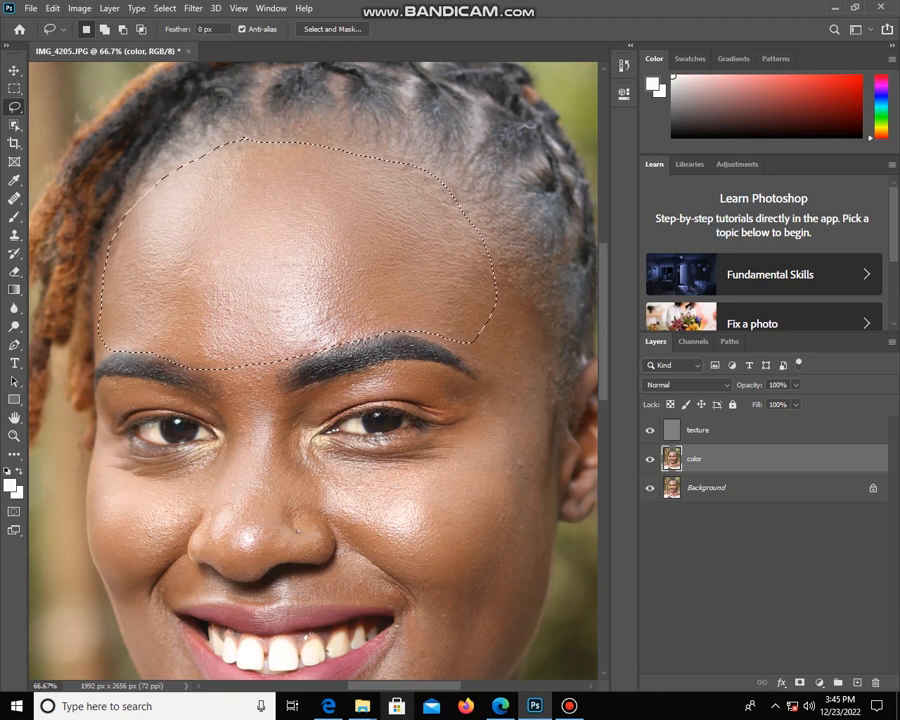
# Apply a Gaussian Blur with a 9.6-pixel radius to the selected forehead skin on the color layer and deselect.
pyautogui.click(193, 8)
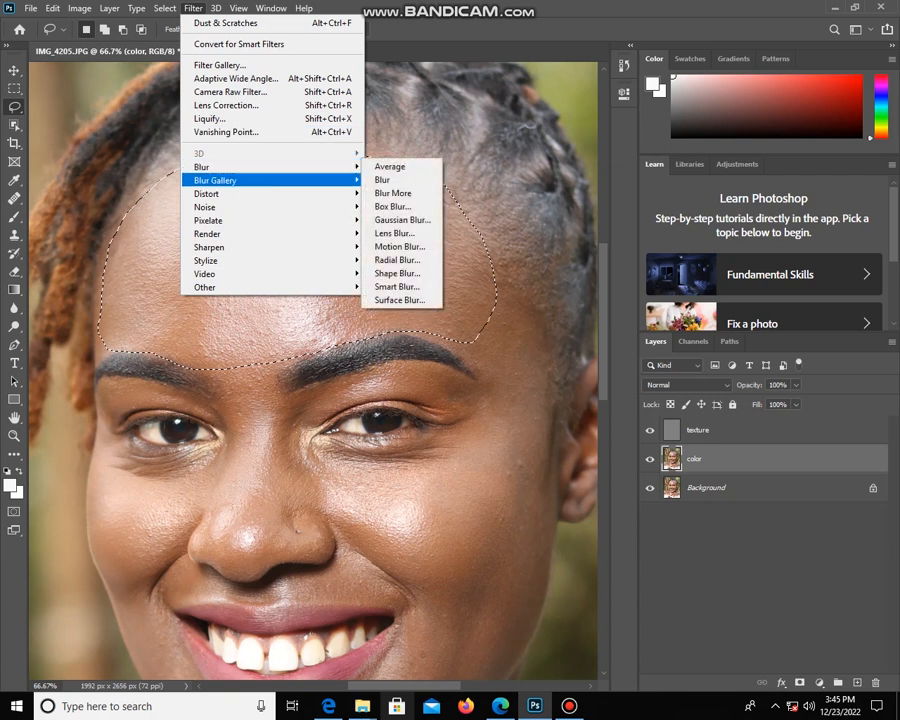
pyautogui.moveTo(220, 180)
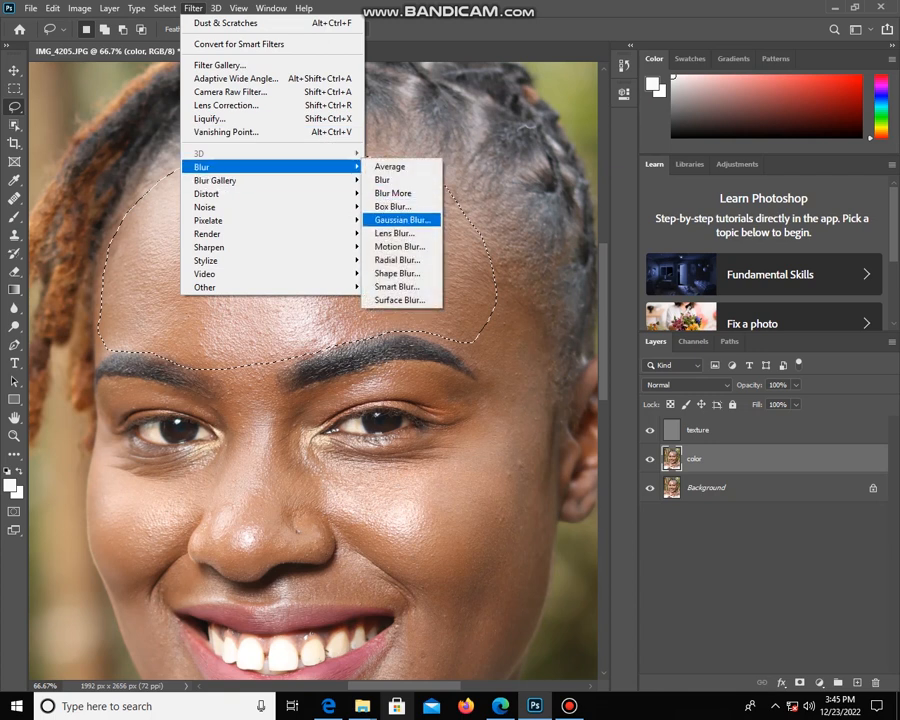
pyautogui.click(400, 219)
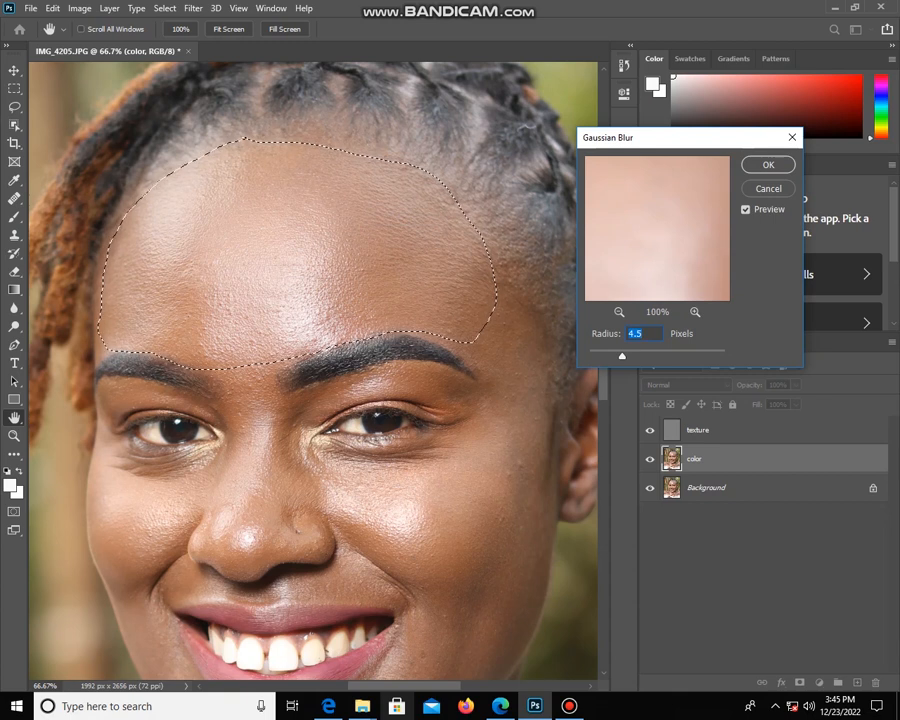
pyautogui.moveTo(622, 356); pyautogui.dragTo(642, 356)
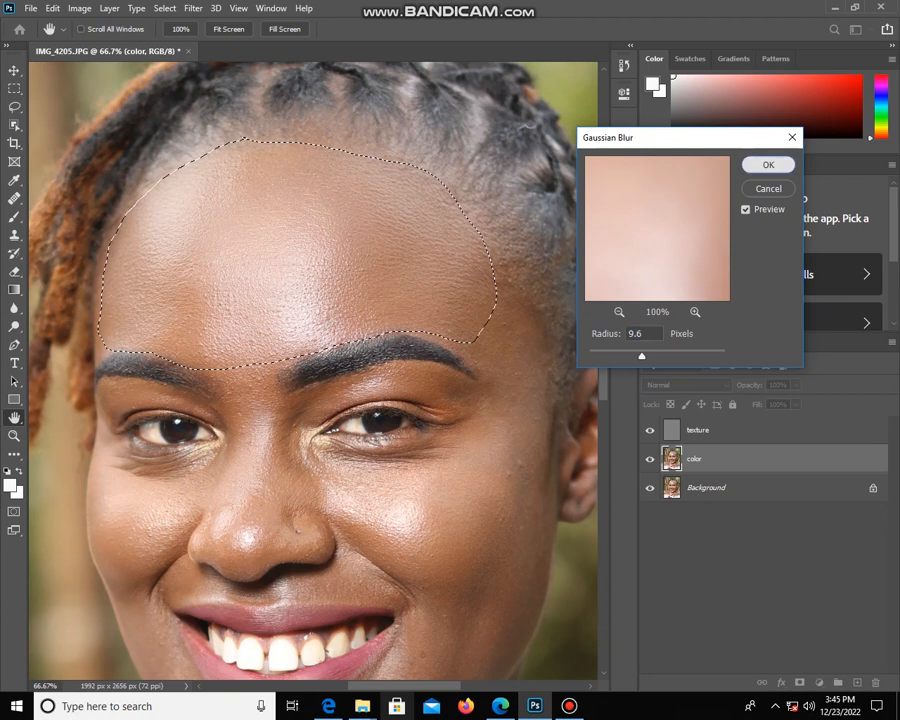
pyautogui.click(768, 164)
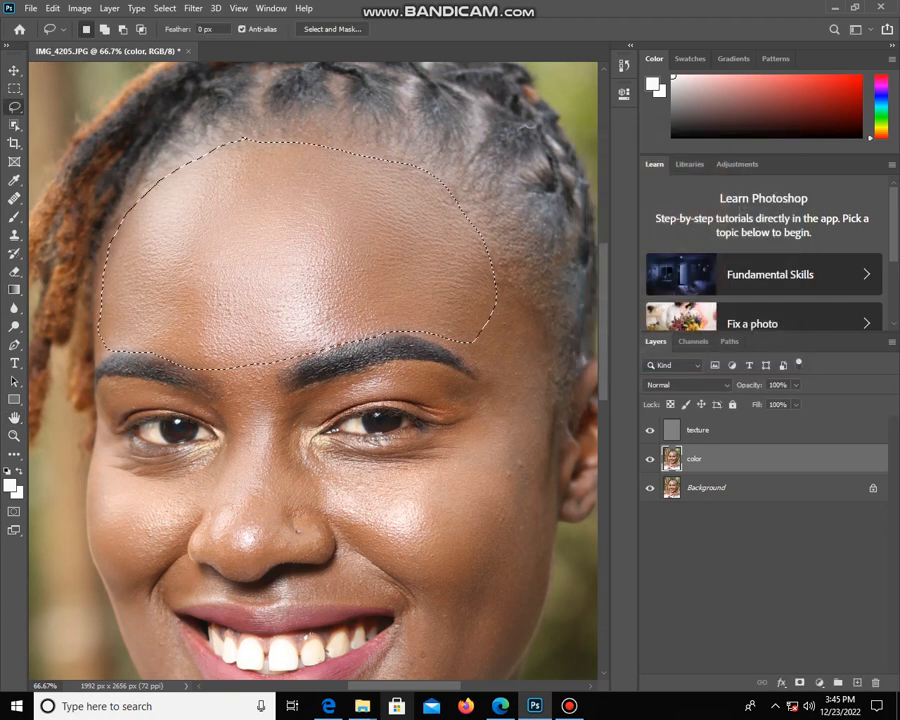
pyautogui.hotkey('ctrl', 'd')
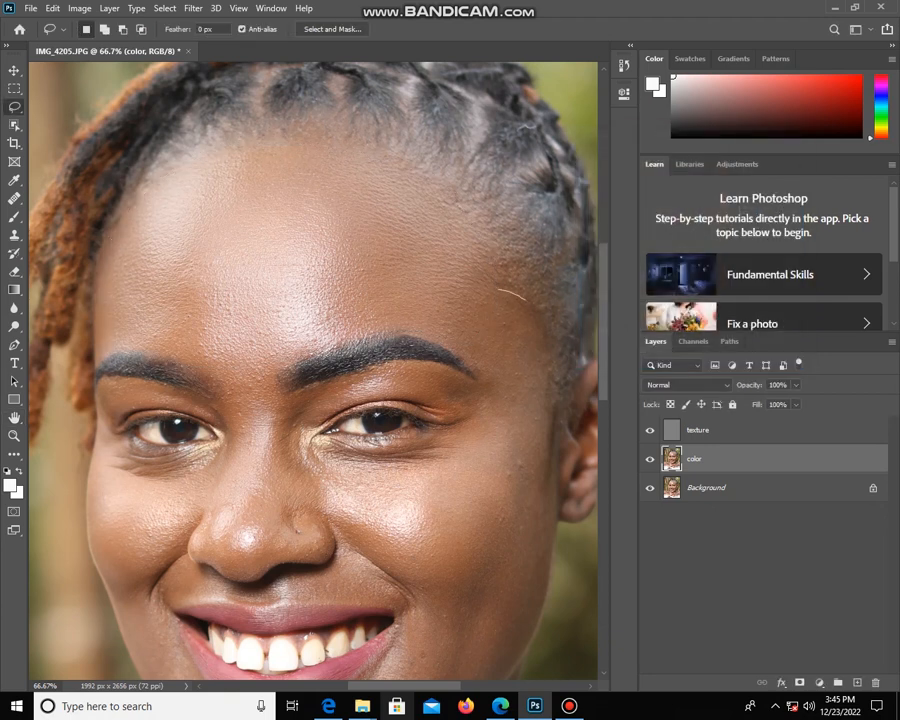
# Lasso the temple skin beside the ear on the color layer, apply a 9.6-pixel Gaussian Blur and deselect.
pyautogui.moveTo(556, 443); pyautogui.dragTo(554, 503)
pyautogui.moveTo(511, 458); pyautogui.dragTo(494, 393)
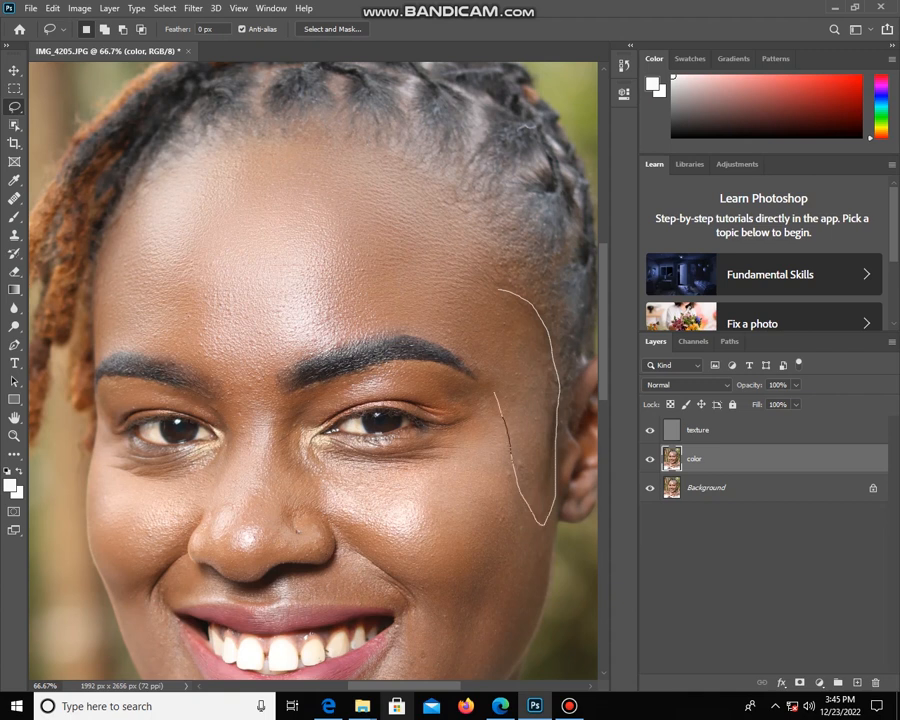
pyautogui.moveTo(484, 350); pyautogui.dragTo(497, 291)
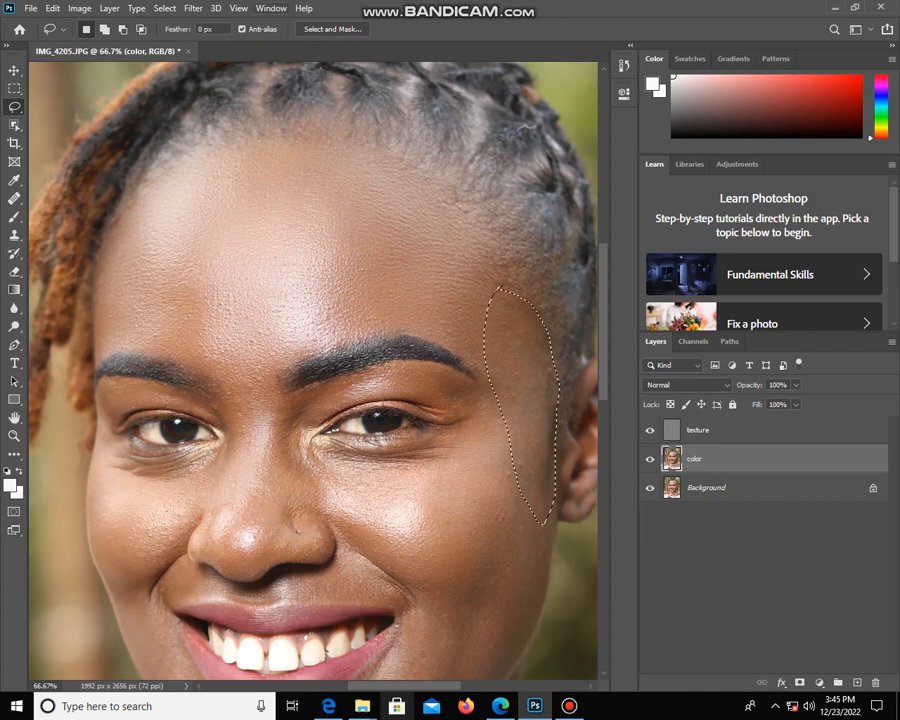
pyautogui.click(193, 8)
pyautogui.moveTo(270, 167)
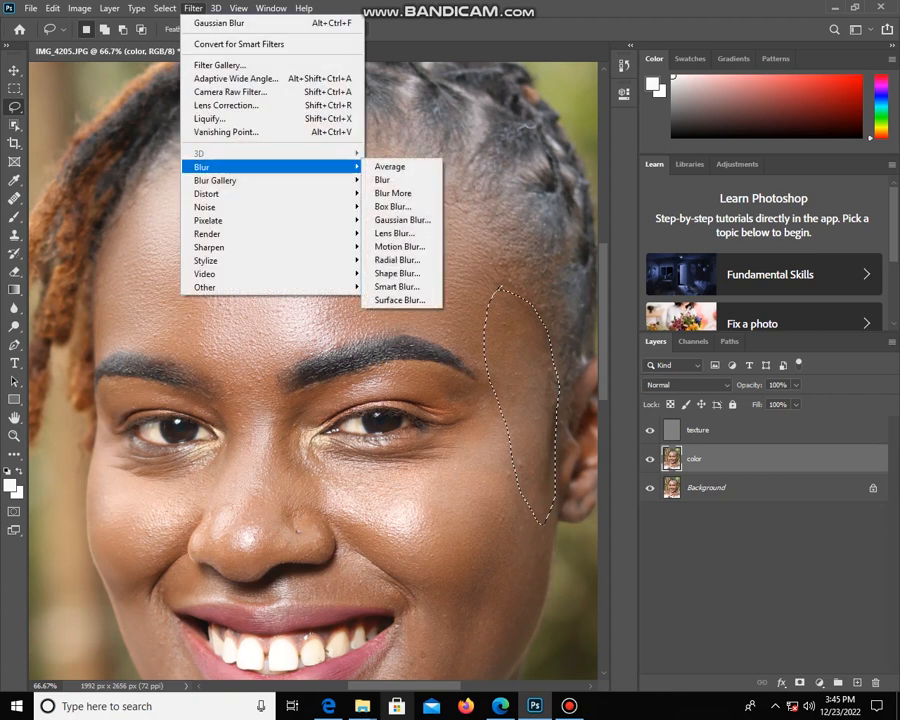
pyautogui.click(402, 219)
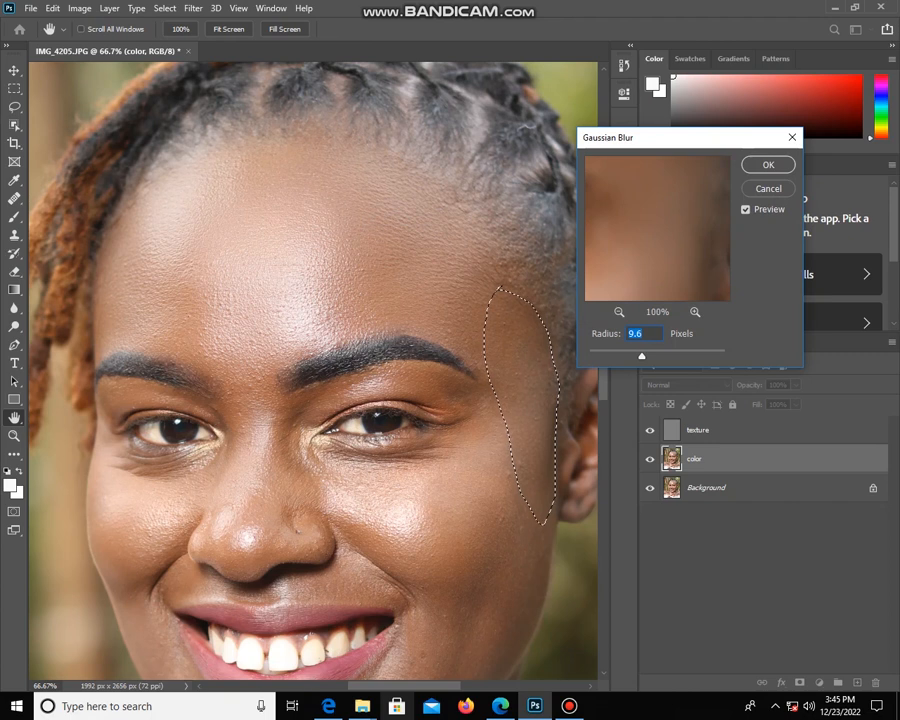
pyautogui.press('Return')
pyautogui.hotkey('ctrl', 'd')
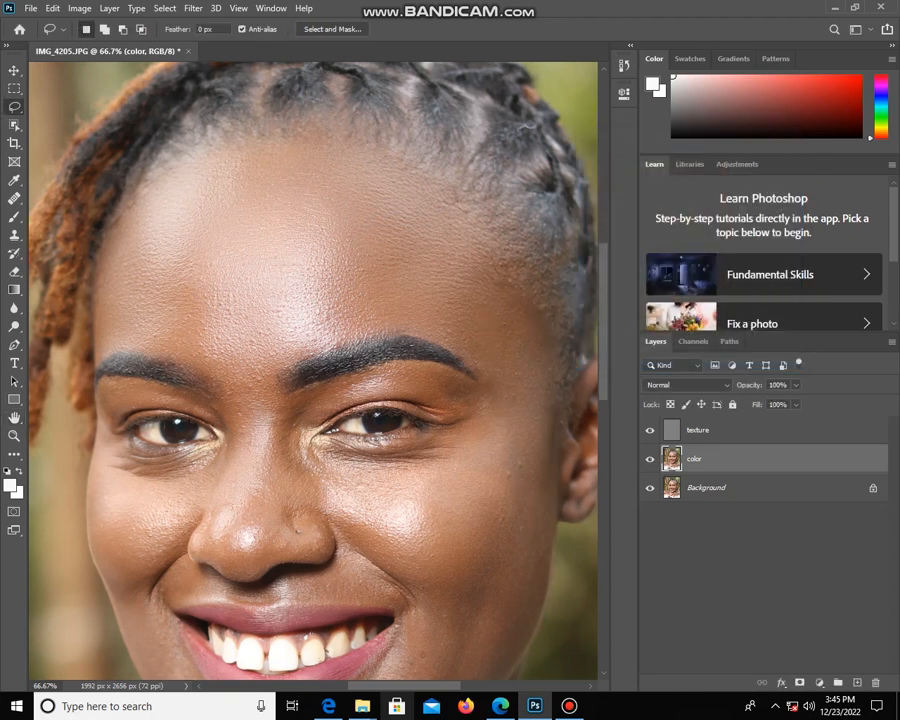
# Lasso the skin between eyebrow and eye on the image's right side, apply a 9.6-pixel Gaussian Blur and deselect.
pyautogui.moveTo(342, 378)
pyautogui.mouseDown()
pyautogui.moveTo(461, 373)
pyautogui.moveTo(478, 426)
pyautogui.moveTo(290, 438)
pyautogui.mouseUp()
pyautogui.click(193, 8)
pyautogui.moveTo(270, 166)
pyautogui.click(402, 220)
pyautogui.press('Return')
pyautogui.hotkey('ctrl', 'd')
# Lasso the under-eye skin on the image's right side, apply a 9.6-pixel Gaussian Blur and deselect.
pyautogui.moveTo(325, 435)
pyautogui.mouseDown()
pyautogui.moveTo(480, 436)
pyautogui.moveTo(312, 432)
pyautogui.mouseUp()
pyautogui.click(193, 8)
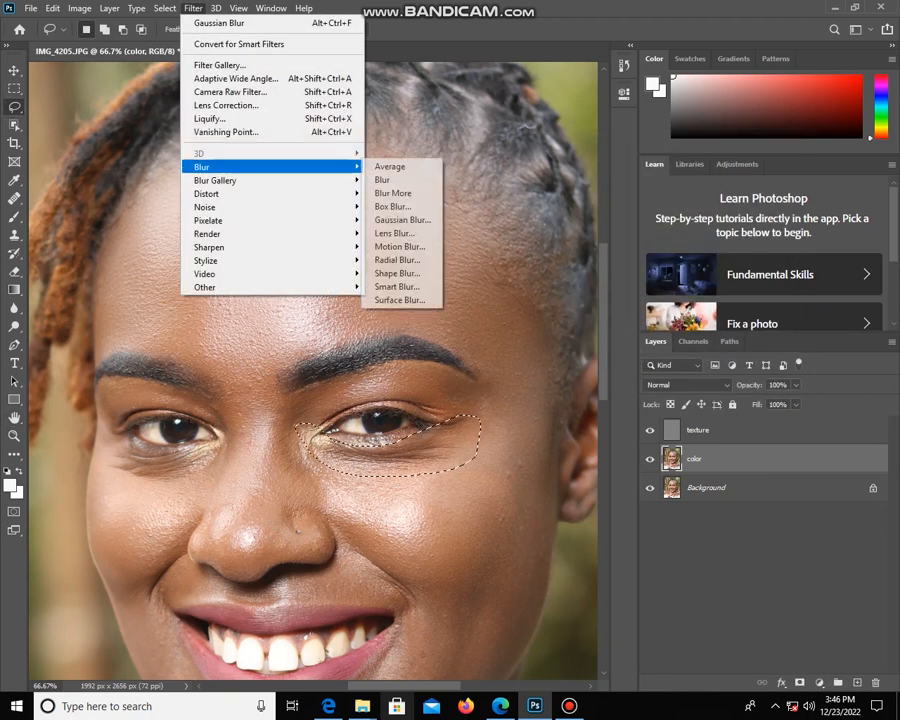
pyautogui.moveTo(270, 163)
pyautogui.click(402, 220)
pyautogui.press('Return')
pyautogui.hotkey('ctrl', 'd')
# Lasso the skin between eyebrow and eye on the image's left side, apply a 9.6-pixel Gaussian Blur and deselect.
pyautogui.moveTo(110, 381)
pyautogui.mouseDown()
pyautogui.moveTo(222, 412)
pyautogui.moveTo(112, 410)
pyautogui.moveTo(108, 383)
pyautogui.mouseUp()
pyautogui.click(193, 8)
pyautogui.moveTo(270, 163)
pyautogui.click(402, 220)
pyautogui.press('Return')
pyautogui.hotkey('ctrl', 'd')
# Lasso the under-eye skin on the image's left side, apply a 9.6-pixel Gaussian Blur and deselect.
pyautogui.moveTo(222, 437)
pyautogui.mouseDown()
pyautogui.moveTo(156, 450)
pyautogui.moveTo(222, 441)
pyautogui.mouseUp()
pyautogui.click(193, 8)
pyautogui.click(402, 220)
pyautogui.press('Return')
pyautogui.hotkey('ctrl', 'd')
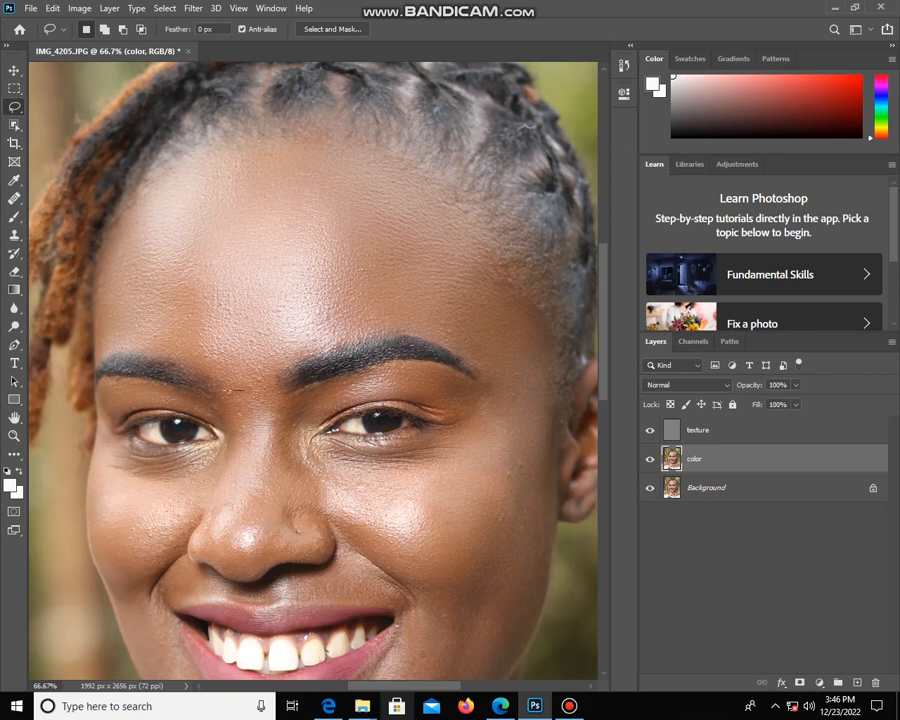
# Lasso the nose from between the eyebrows down to its tip, apply a 4.0-pixel Gaussian Blur and deselect.
pyautogui.moveTo(295, 393); pyautogui.dragTo(280, 470)
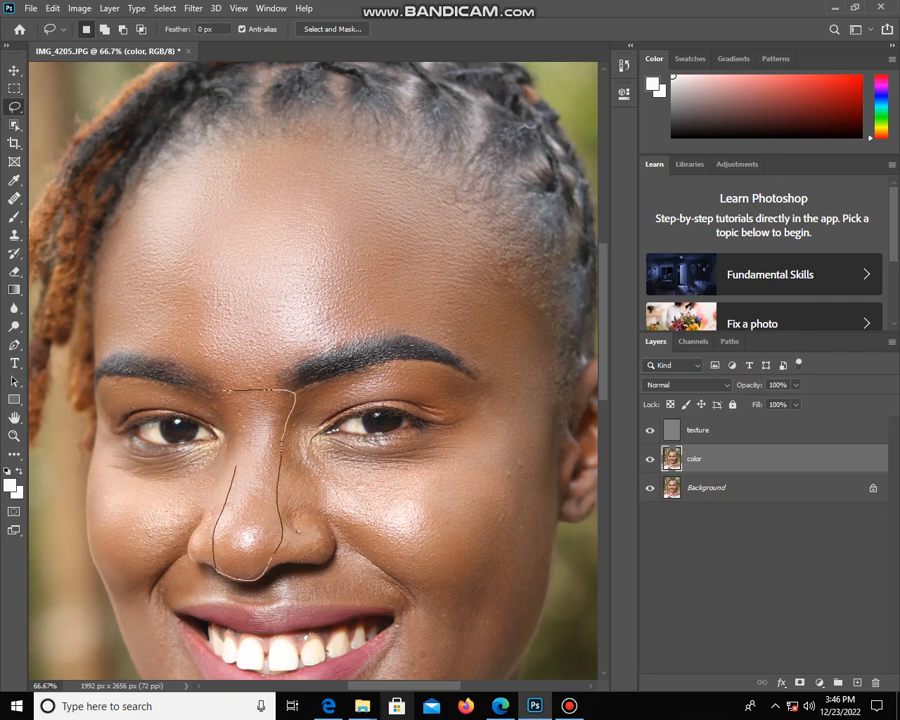
pyautogui.moveTo(243, 418); pyautogui.dragTo(229, 387)
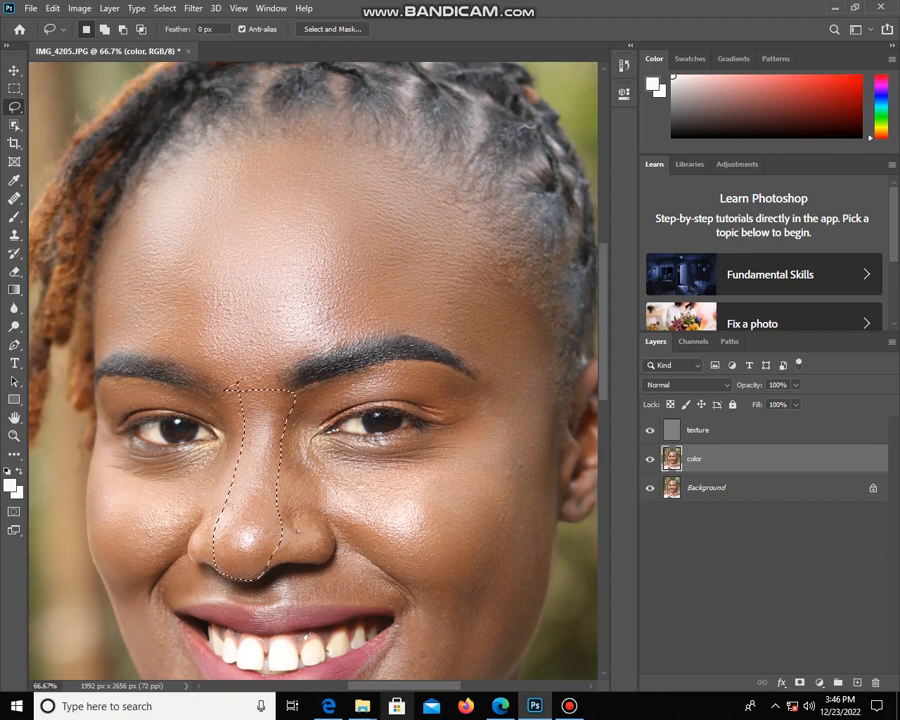
pyautogui.click(193, 8)
pyautogui.moveTo(262, 166)
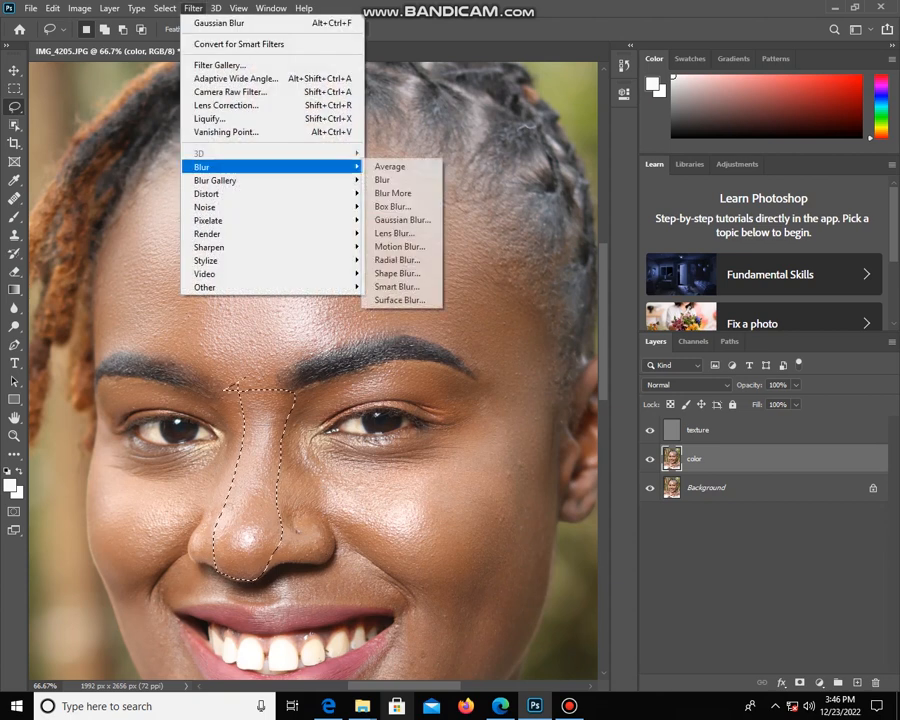
pyautogui.click(400, 219)
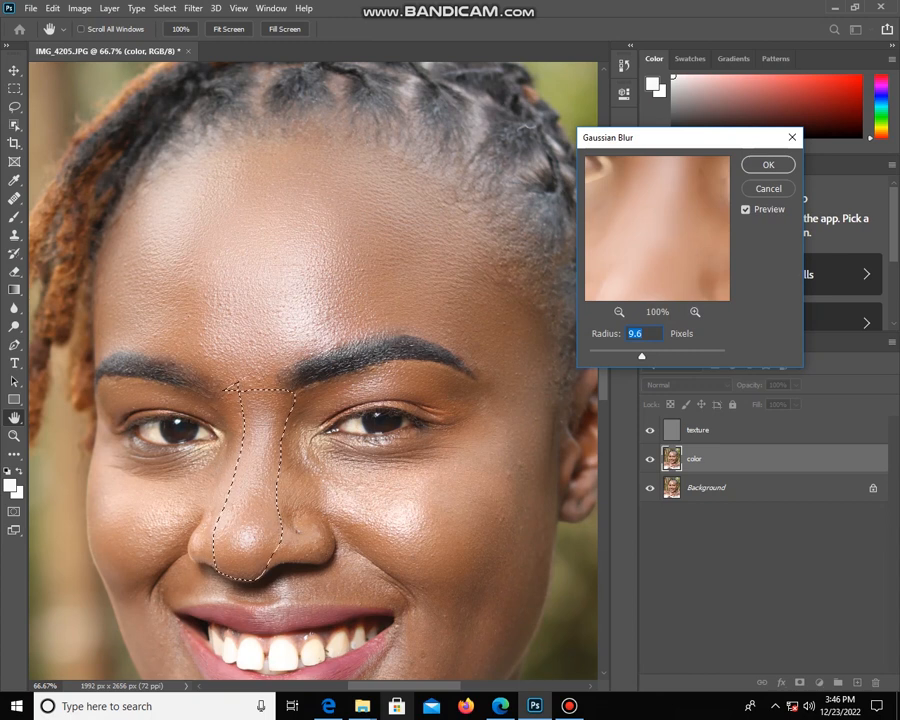
pyautogui.moveTo(641, 356); pyautogui.dragTo(618, 356)
pyautogui.press('Return')
pyautogui.hotkey('ctrl', 'd')
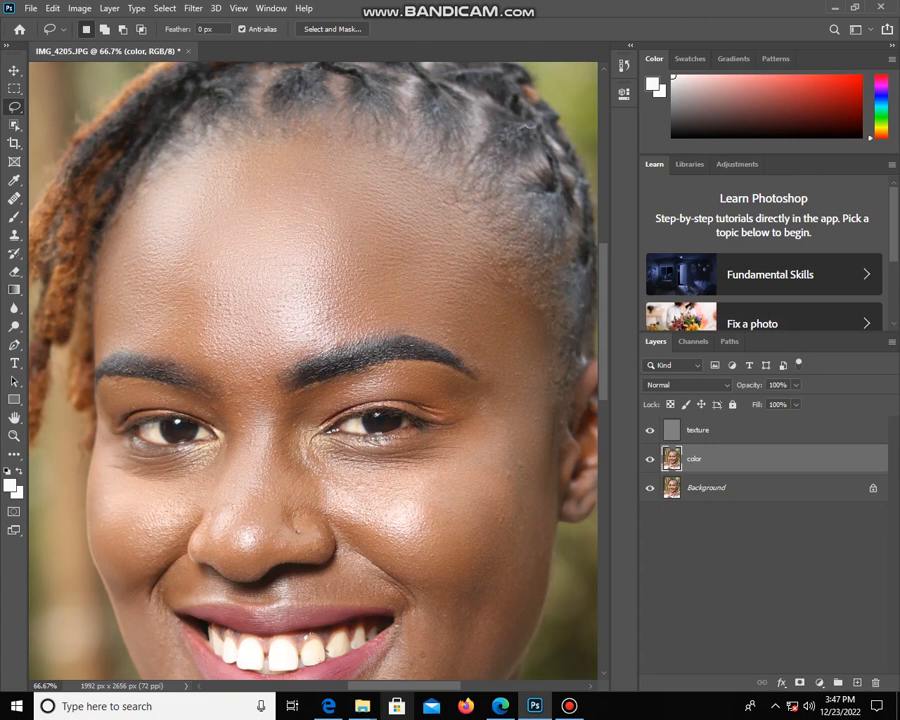
# Lasso the large cheek area on the image's right side, apply a 9.8-pixel Gaussian Blur and deselect.
pyautogui.moveTo(416, 462)
pyautogui.mouseDown()
pyautogui.moveTo(459, 460)
pyautogui.moveTo(504, 432)
pyautogui.moveTo(527, 437)
pyautogui.moveTo(540, 453)
pyautogui.moveTo(545, 500)
pyautogui.moveTo(525, 590)
pyautogui.mouseUp()
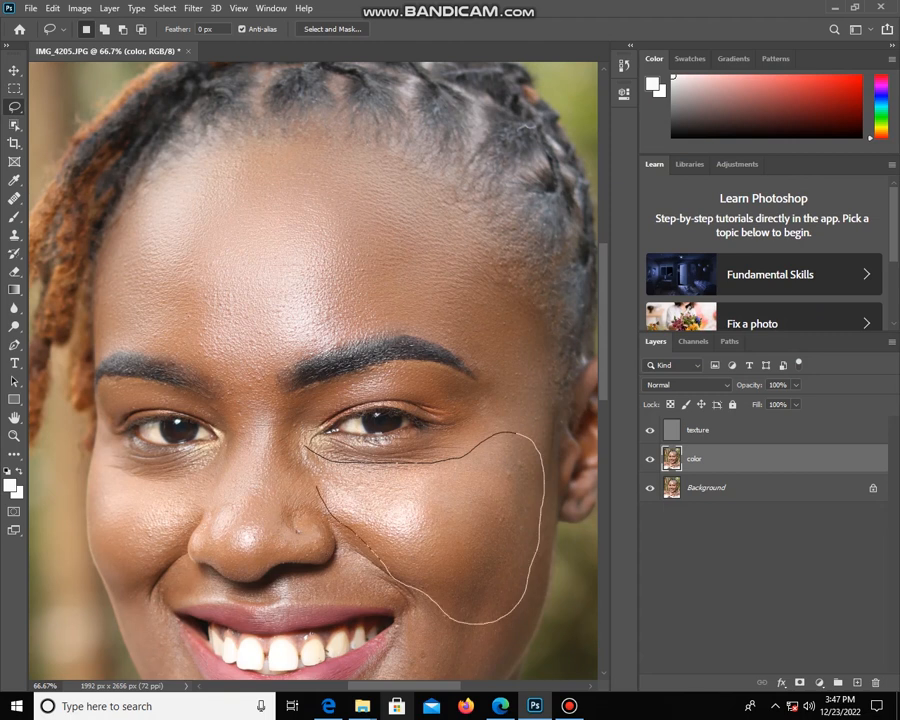
pyautogui.moveTo(312, 470); pyautogui.dragTo(310, 452)
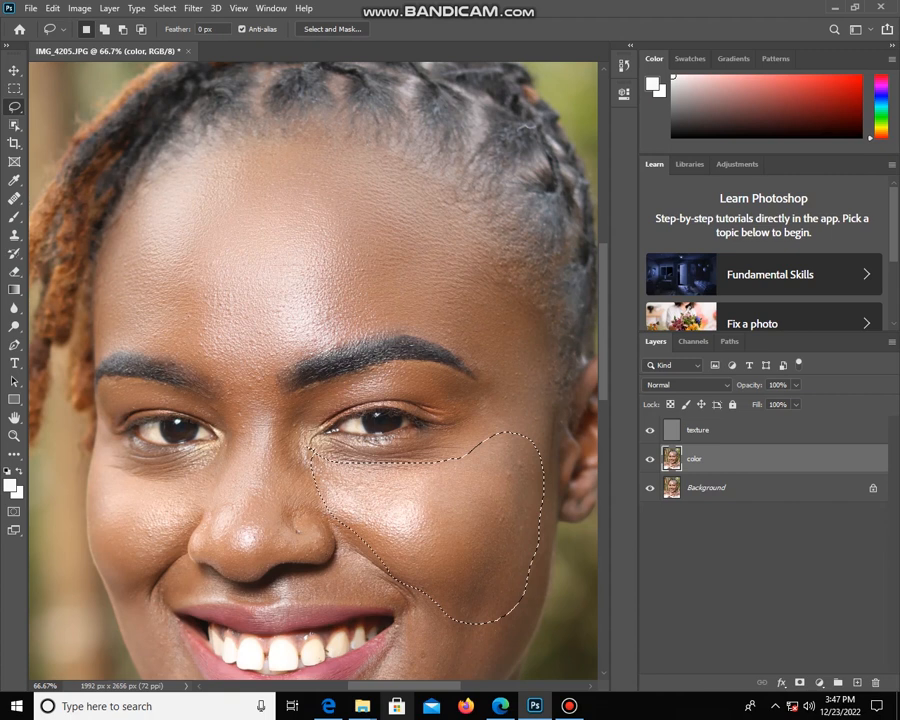
pyautogui.click(193, 8)
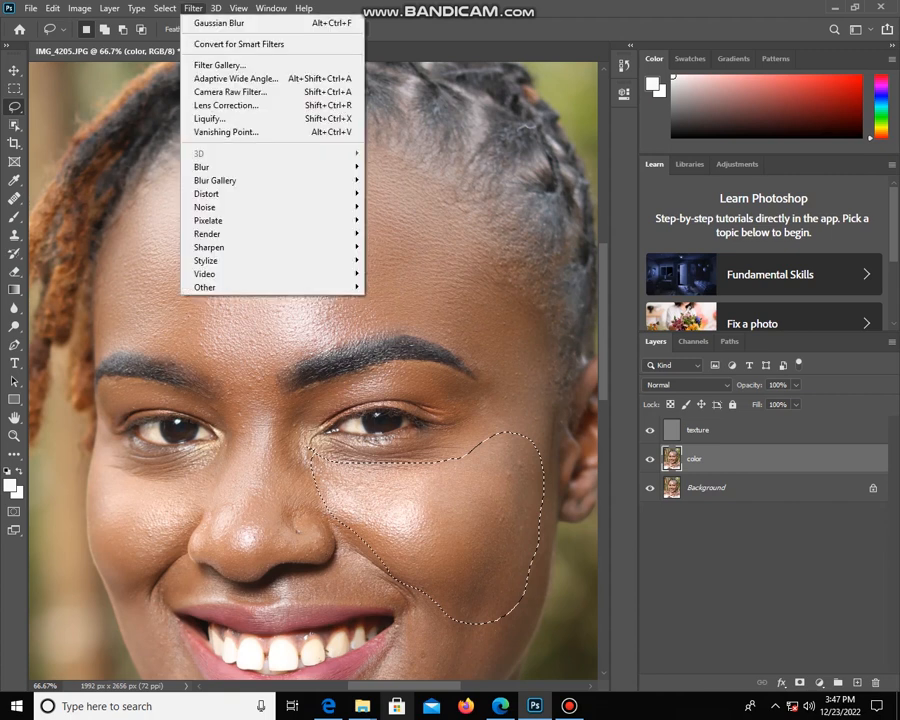
pyautogui.moveTo(270, 167)
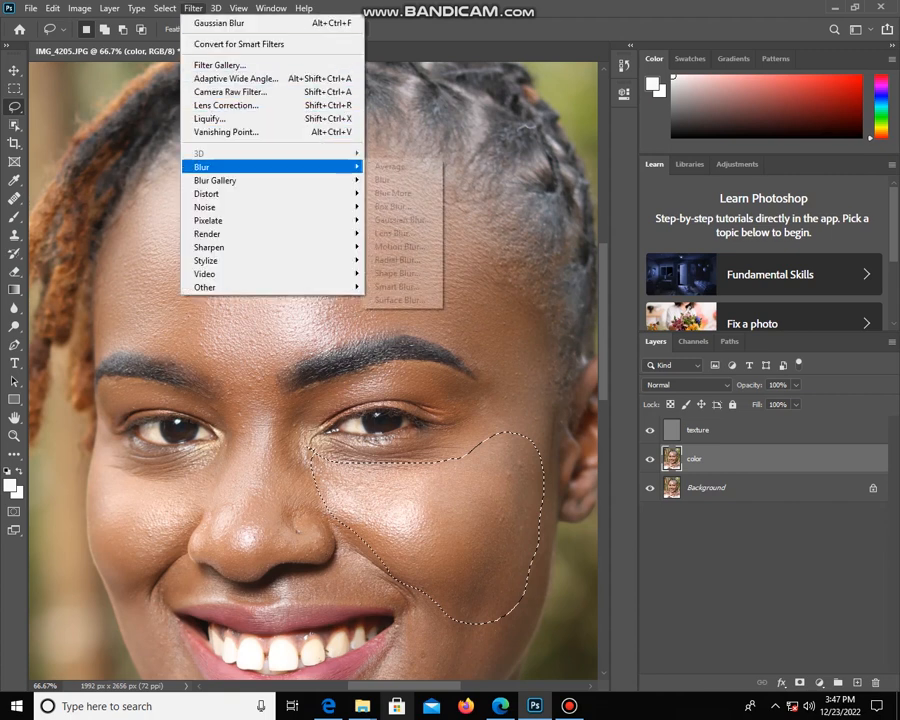
pyautogui.click(400, 219)
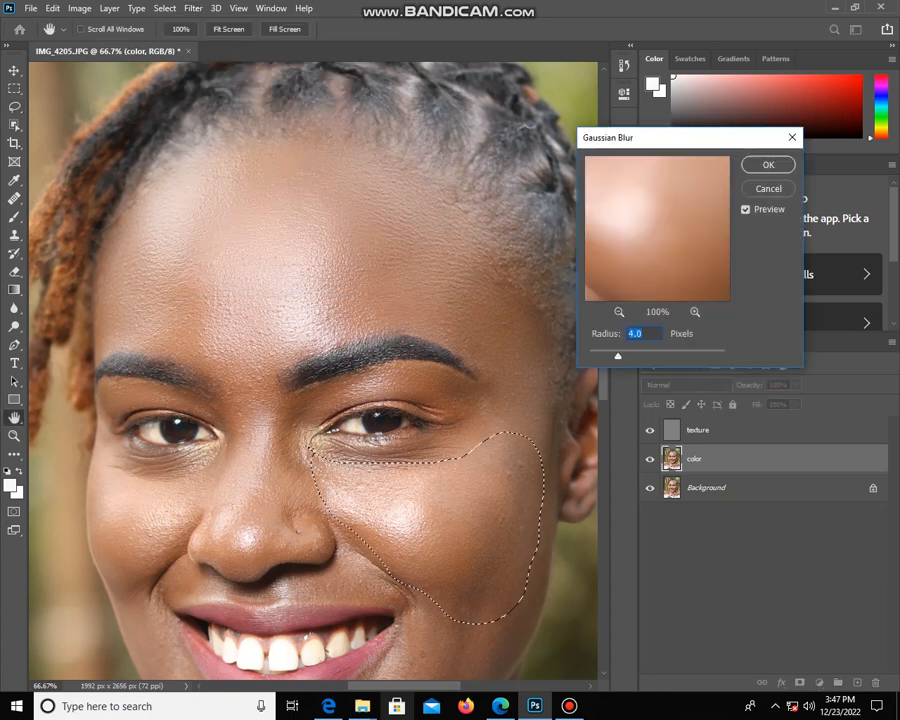
pyautogui.moveTo(617, 355); pyautogui.dragTo(631, 355)
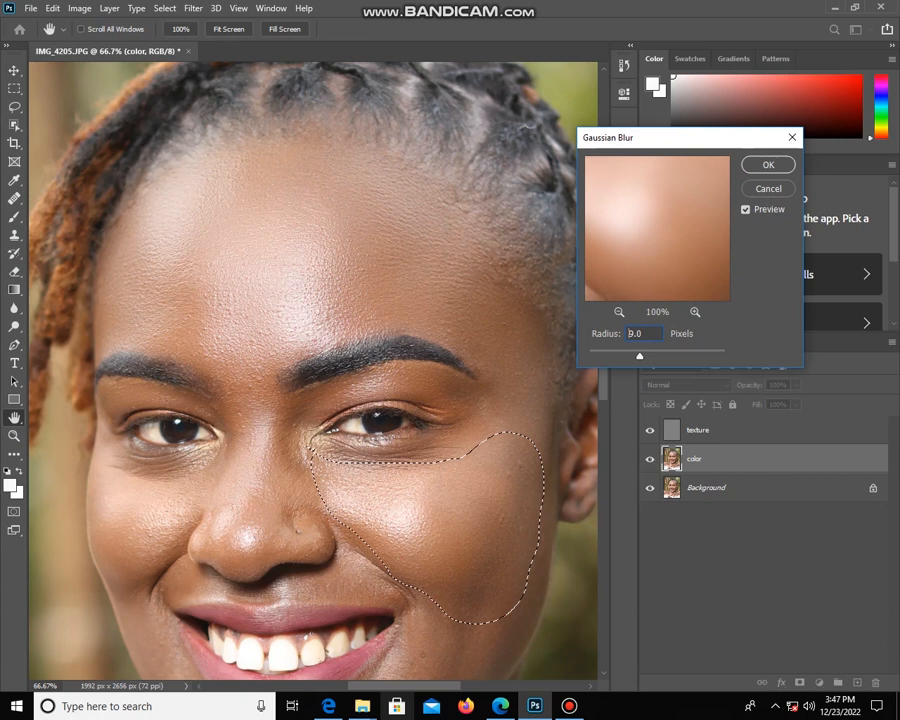
pyautogui.moveTo(640, 356); pyautogui.dragTo(643, 356)
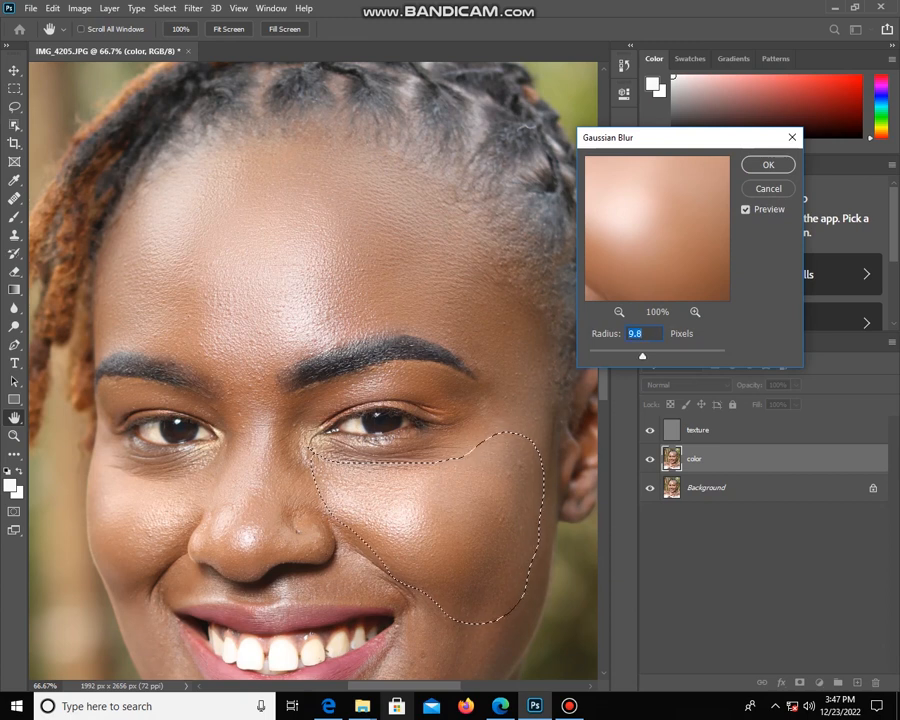
pyautogui.click(768, 164)
pyautogui.hotkey('ctrl', 'd')
# Lasso the cheek on the image's left side, apply a Gaussian Blur with a slightly reduced radius and deselect.
pyautogui.moveTo(208, 446)
pyautogui.mouseDown()
pyautogui.moveTo(201, 502)
pyautogui.moveTo(96, 482)
pyautogui.moveTo(115, 458)
pyautogui.mouseUp()
pyautogui.click(193, 8)
pyautogui.moveTo(200, 166)
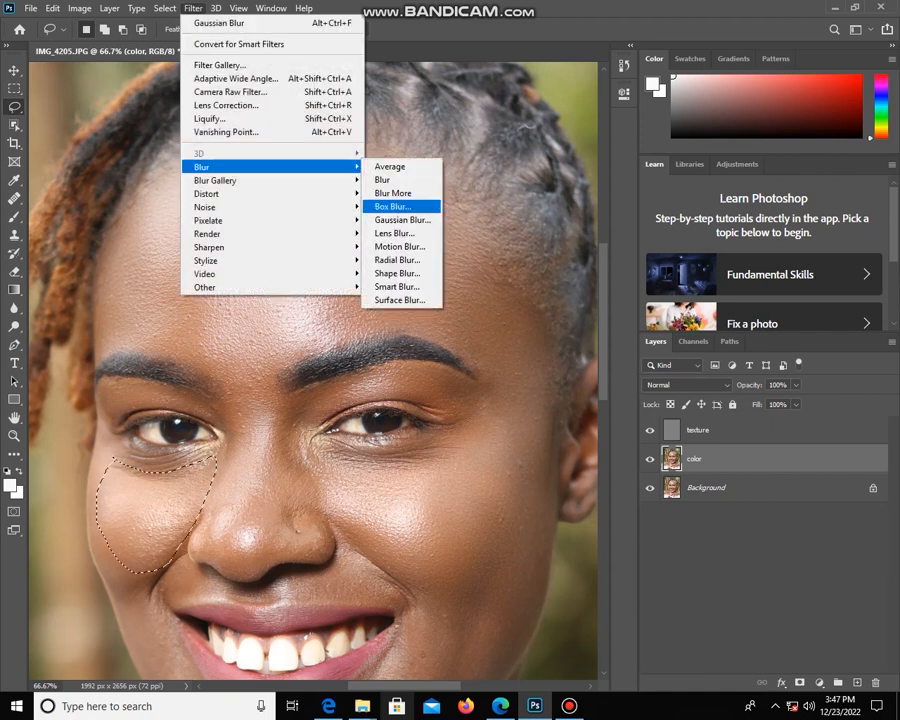
pyautogui.click(402, 220)
pyautogui.moveTo(642, 356); pyautogui.dragTo(635, 356)
pyautogui.click(768, 164)
pyautogui.hotkey('ctrl', 'd')
# Lasso the smile line and upper-lip skin on the image's right side, apply a 9.6-pixel Gaussian Blur and deselect.
pyautogui.scroll(-3, 313, 370)
pyautogui.scroll(-2, 313, 370)
pyautogui.moveTo(332, 290)
pyautogui.mouseDown()
pyautogui.moveTo(428, 382)
pyautogui.moveTo(336, 322)
pyautogui.mouseUp()
pyautogui.moveTo(279, 343); pyautogui.dragTo(279, 343)
pyautogui.click(193, 8)
pyautogui.click(202, 26)
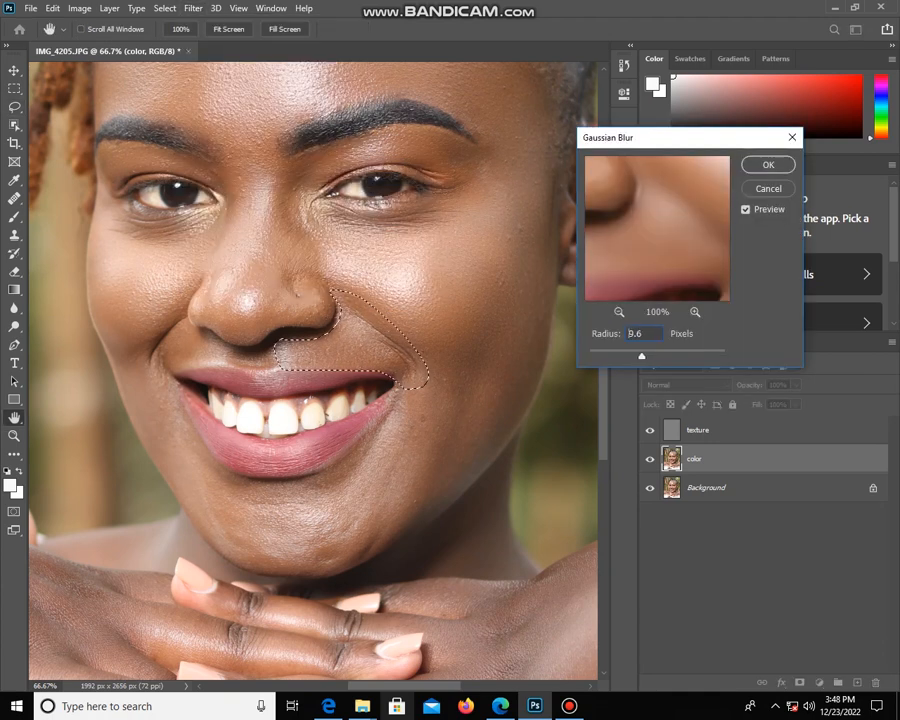
pyautogui.click(768, 164)
pyautogui.hotkey('ctrl', 'd')
# Lasso the skin above the upper lip on the image's left side, blur it on the color layer and deselect.
pyautogui.moveTo(232, 357)
pyautogui.mouseDown()
pyautogui.moveTo(152, 350)
pyautogui.moveTo(225, 358)
pyautogui.mouseUp()
pyautogui.click(193, 8)
pyautogui.click(396, 208)
pyautogui.click(768, 164)
pyautogui.hotkey('ctrl', 'd')
# Lasso the lower cheek and jaw beside the mouth on the image's left side, apply an 8.0-pixel Gaussian Blur and deselect.
pyautogui.scroll(-1, 313, 370)
pyautogui.scroll(-1, 313, 370)
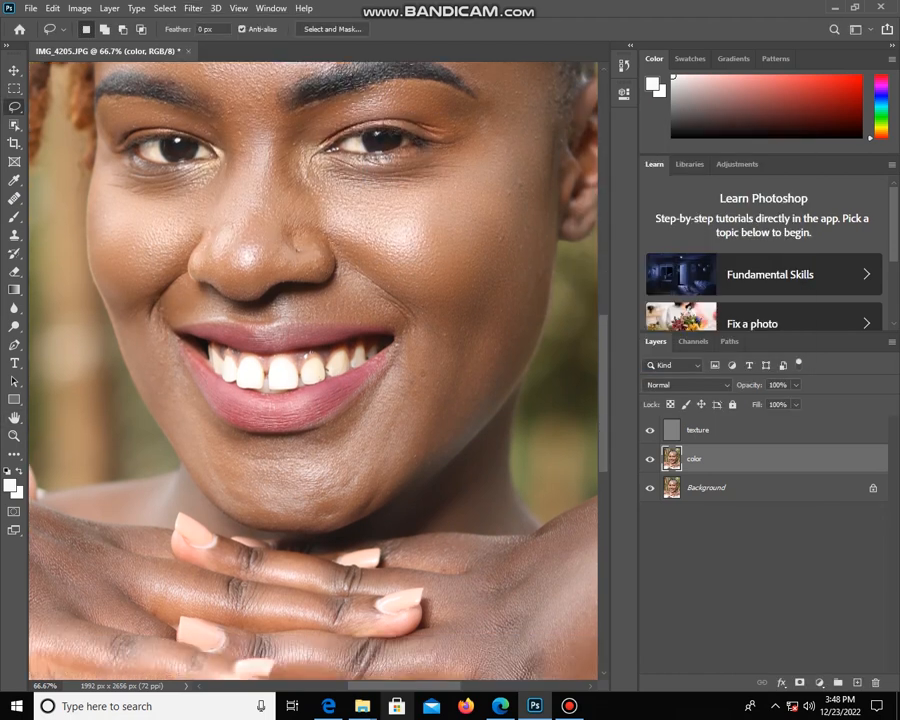
pyautogui.moveTo(106, 283)
pyautogui.mouseDown()
pyautogui.moveTo(152, 292)
pyautogui.moveTo(200, 436)
pyautogui.moveTo(106, 284)
pyautogui.mouseUp()
pyautogui.click(193, 8)
pyautogui.moveTo(221, 165)
pyautogui.click(410, 219)
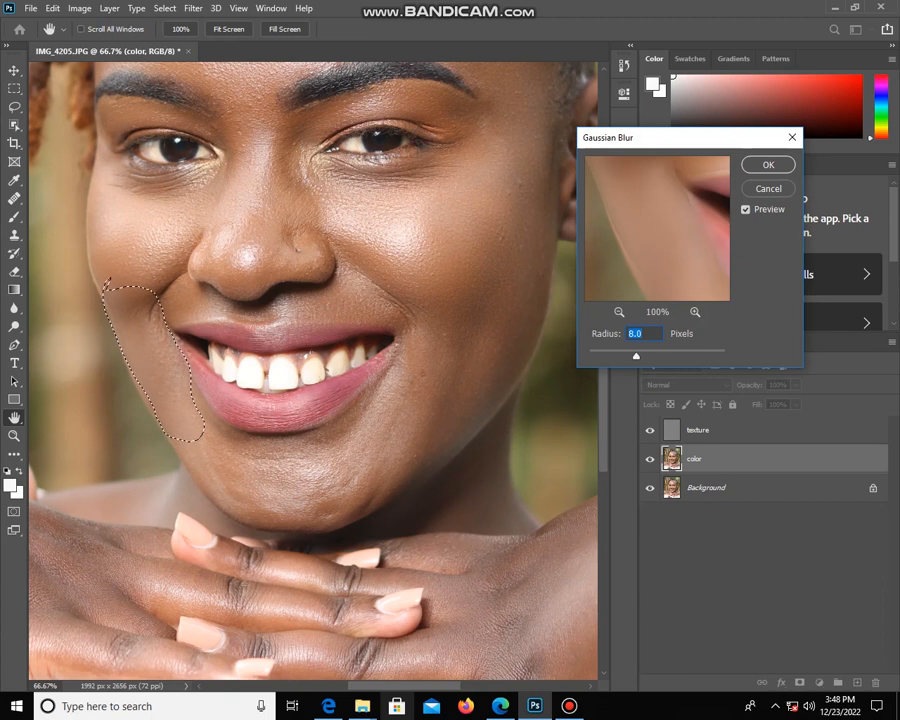
pyautogui.press('Return')
pyautogui.hotkey('ctrl', 'd')
# Lasso the chin skin below the lower lip on the color layer, apply a 9.8-pixel Gaussian Blur and deselect.
pyautogui.scroll(-1, 313, 370)
pyautogui.moveTo(205, 352)
pyautogui.mouseDown()
pyautogui.moveTo(420, 390)
pyautogui.moveTo(240, 463)
pyautogui.moveTo(205, 353)
pyautogui.mouseUp()
pyautogui.click(193, 8)
pyautogui.moveTo(210, 161)
pyautogui.click(410, 219)
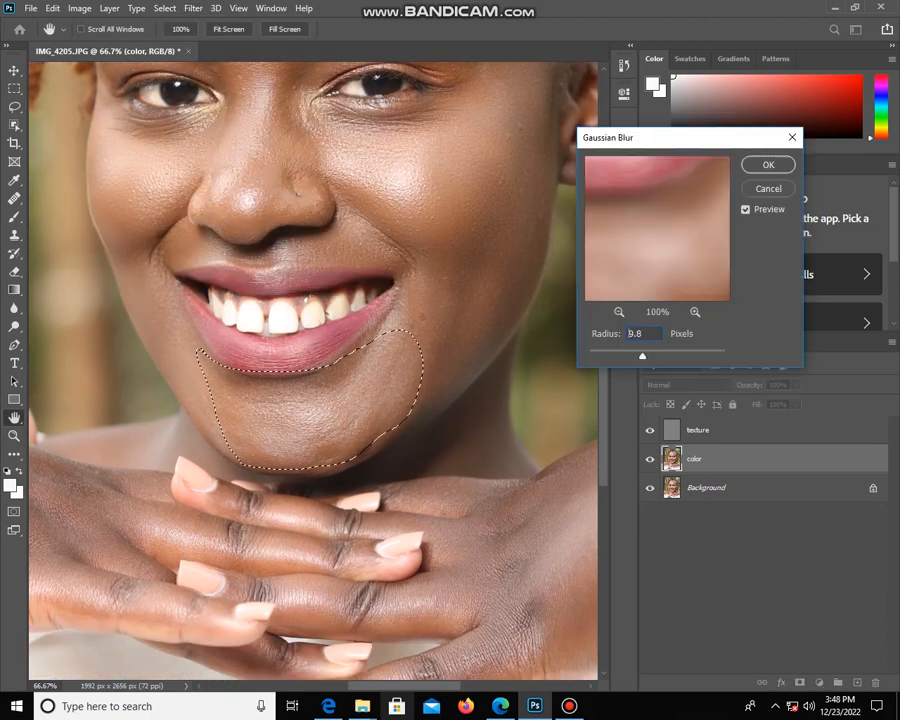
pyautogui.press('Return')
pyautogui.hotkey('ctrl', 'd')
# Group the texture and color layers together.
pyautogui.keyDown('shift'); pyautogui.click(720, 431); pyautogui.keyUp('shift')
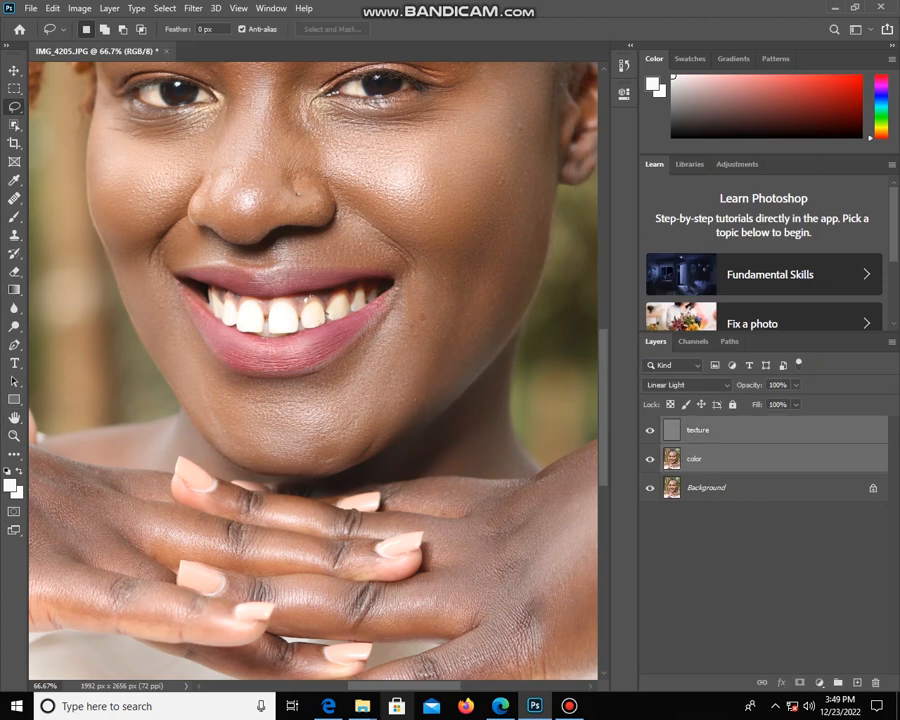
pyautogui.hotkey('ctrl', 'g')
# Compare the portrait before and after the retouch by toggling the layer group's visibility, both close up and at 33.33% zoom.
pyautogui.click(650, 425)
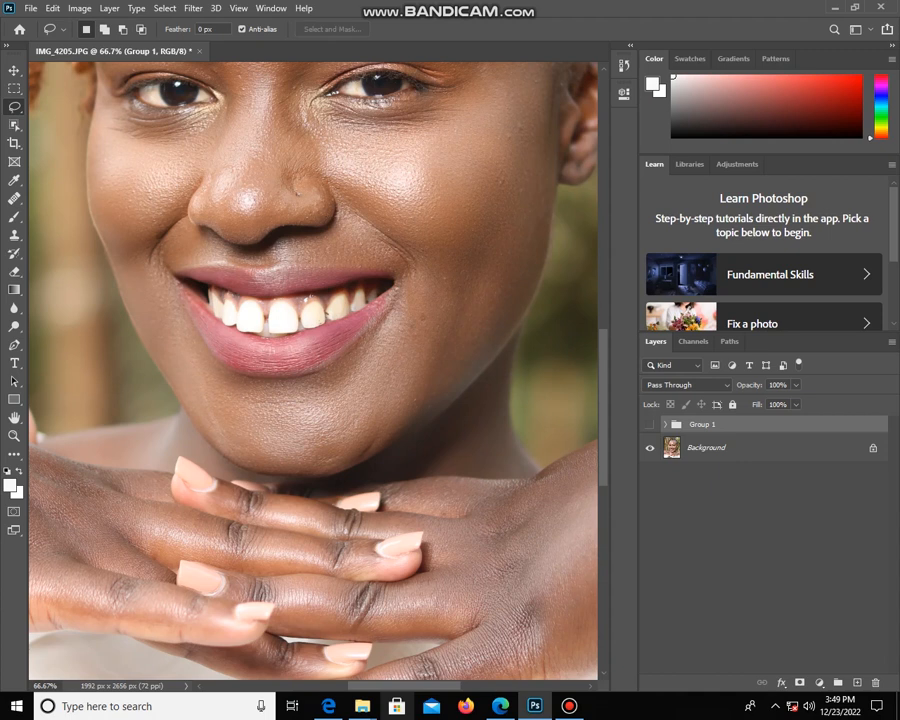
pyautogui.click(650, 425)
pyautogui.click(650, 425)
pyautogui.click(650, 425)
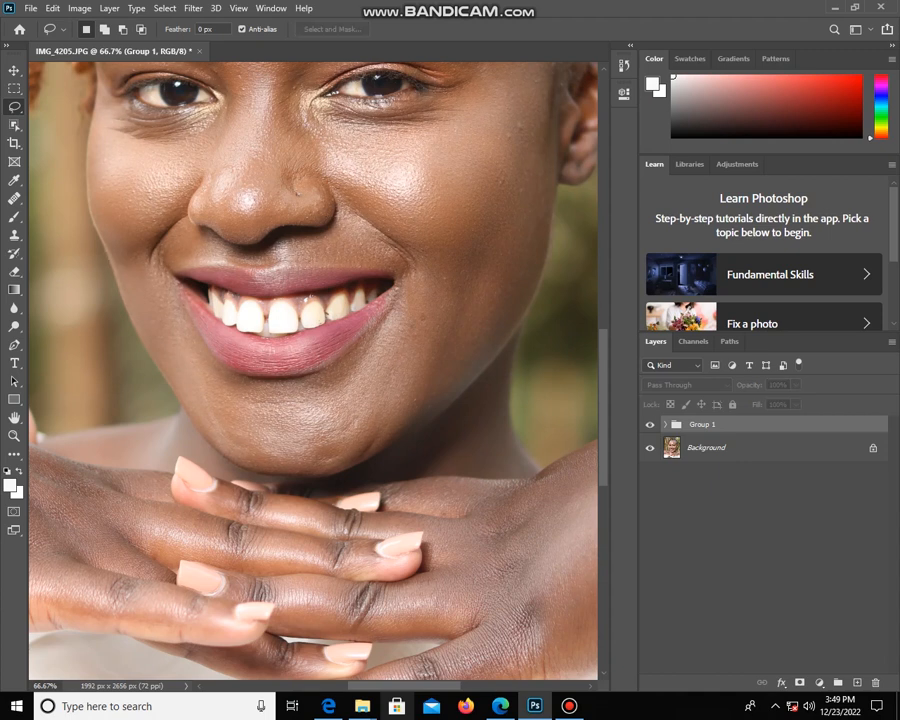
pyautogui.hotkey('ctrl', '-')
pyautogui.hotkey('ctrl', '-')
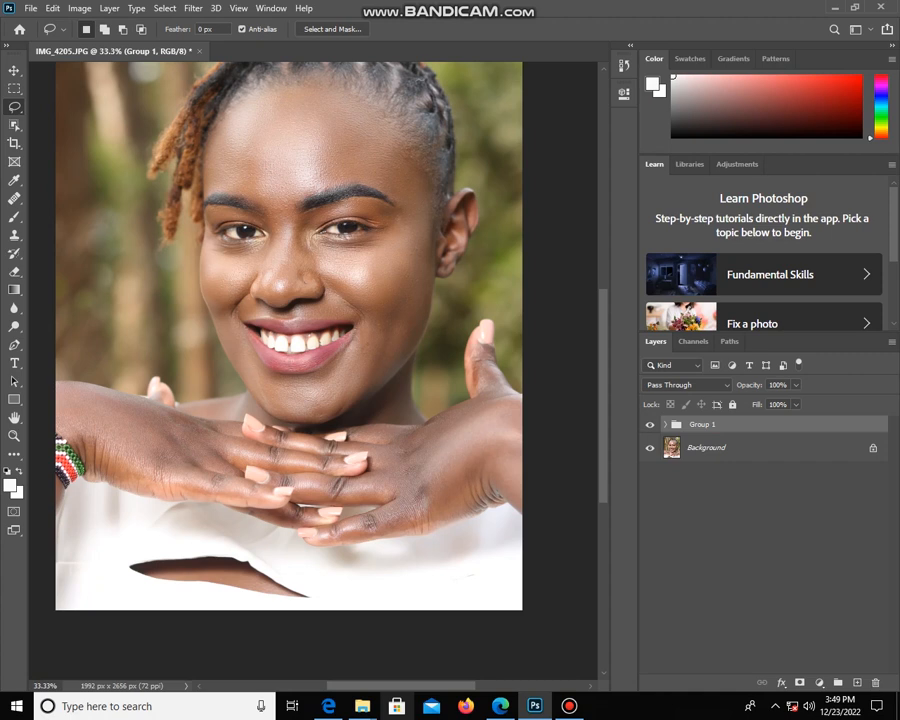
pyautogui.click(650, 425)
pyautogui.click(650, 425)
pyautogui.click(650, 425)
pyautogui.click(650, 425)
pyautogui.click(650, 425)
pyautogui.click(650, 425)
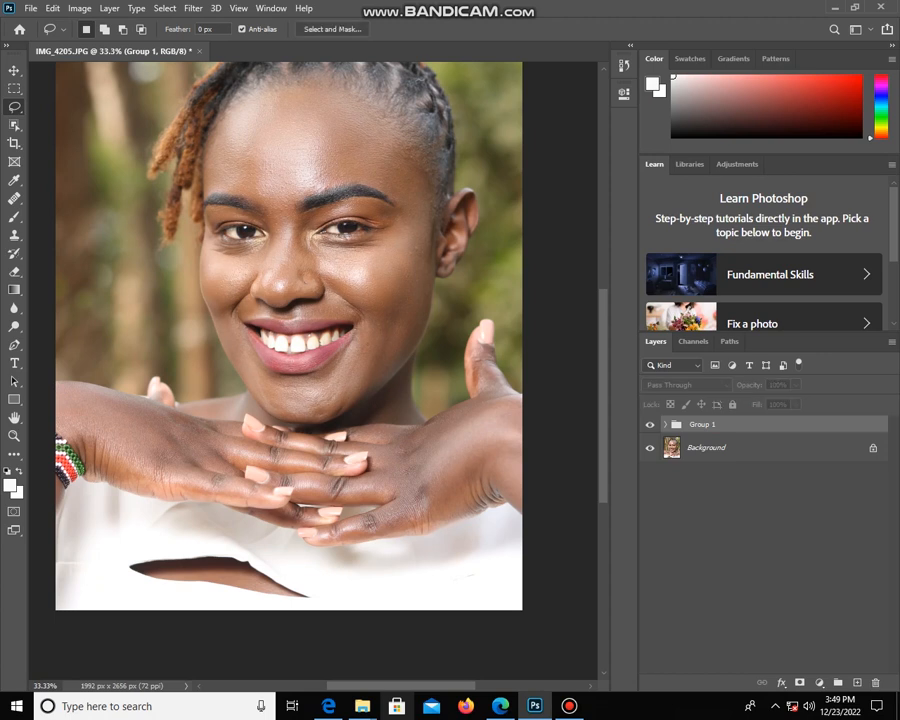
# Compare the portrait before and after the retouch by toggling the layer group's visibility, and view the whole image.
pyautogui.click(650, 425)
pyautogui.click(650, 425)
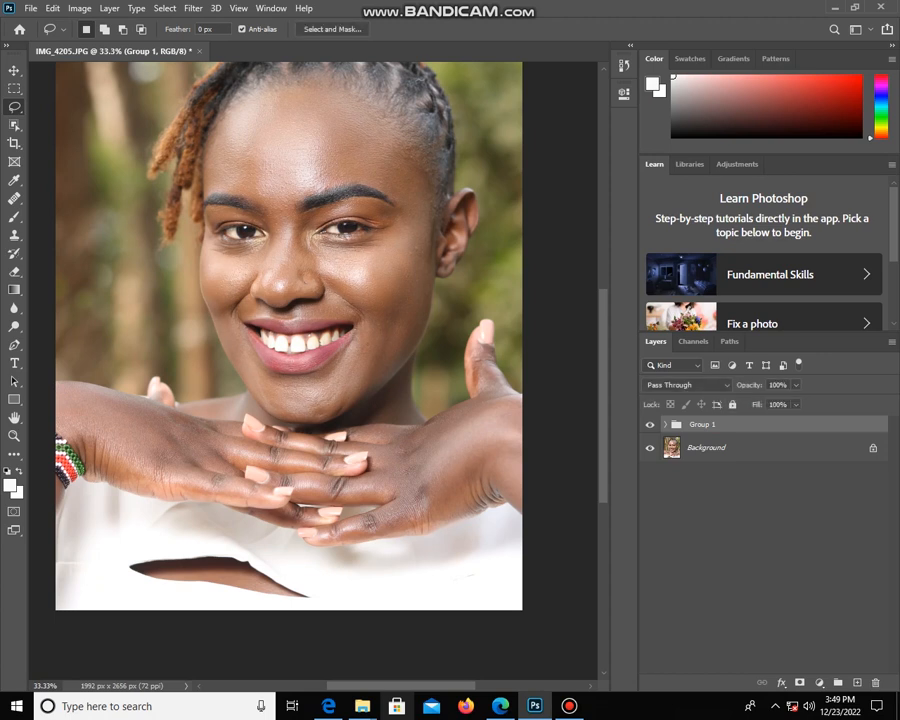
pyautogui.hotkey('ctrl', '-')
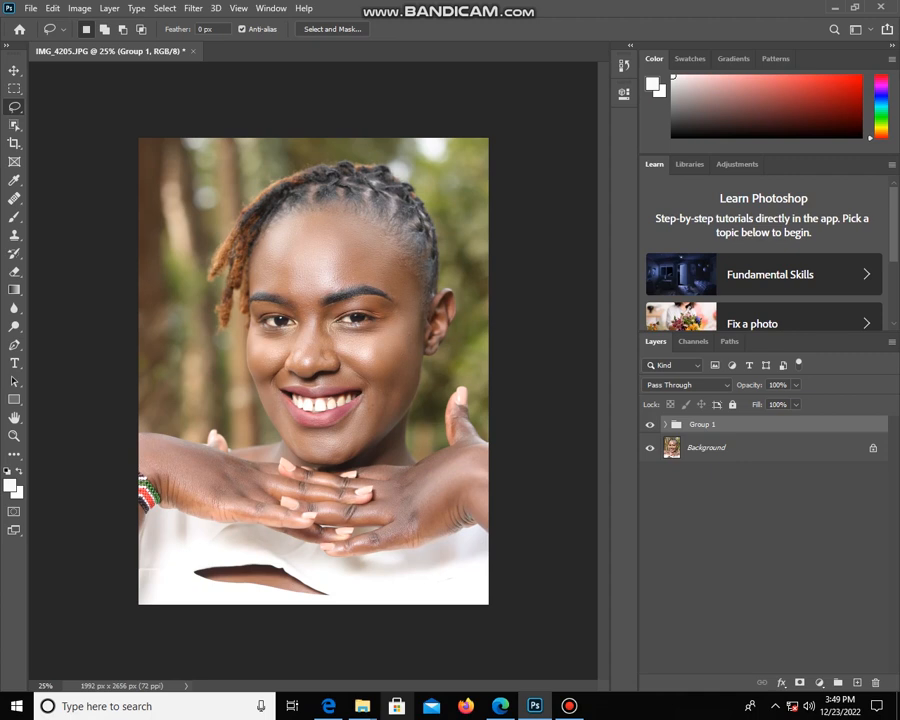
# Lasso the back of the hand, wrist and fingers on the image's right side, following the gaps between the fingers.
pyautogui.hotkey('ctrl', '+')
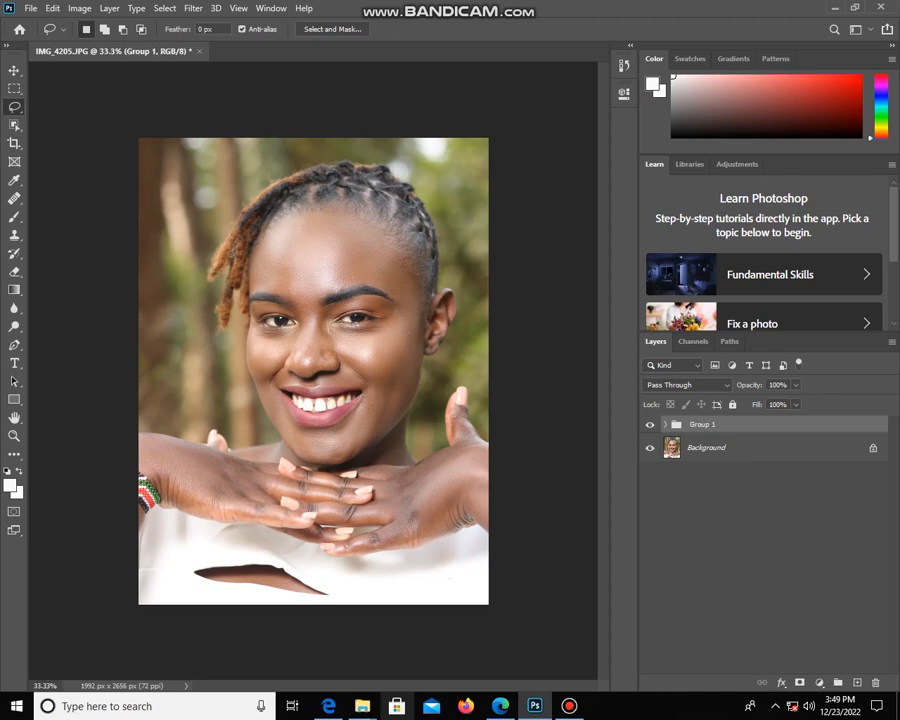
pyautogui.hotkey('ctrl', '+')
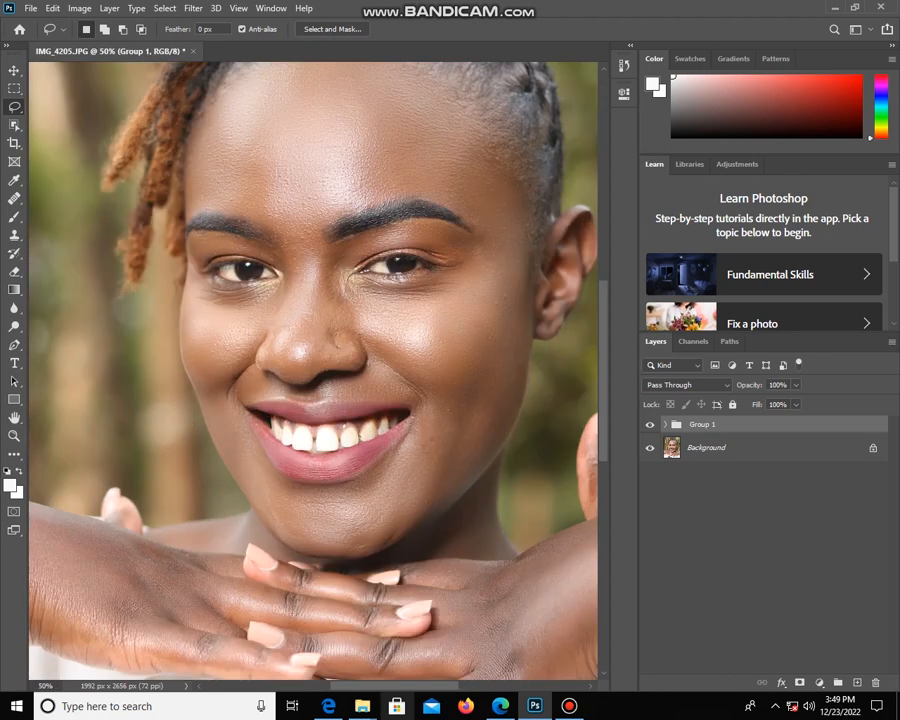
pyautogui.scroll(-3, 313, 370)
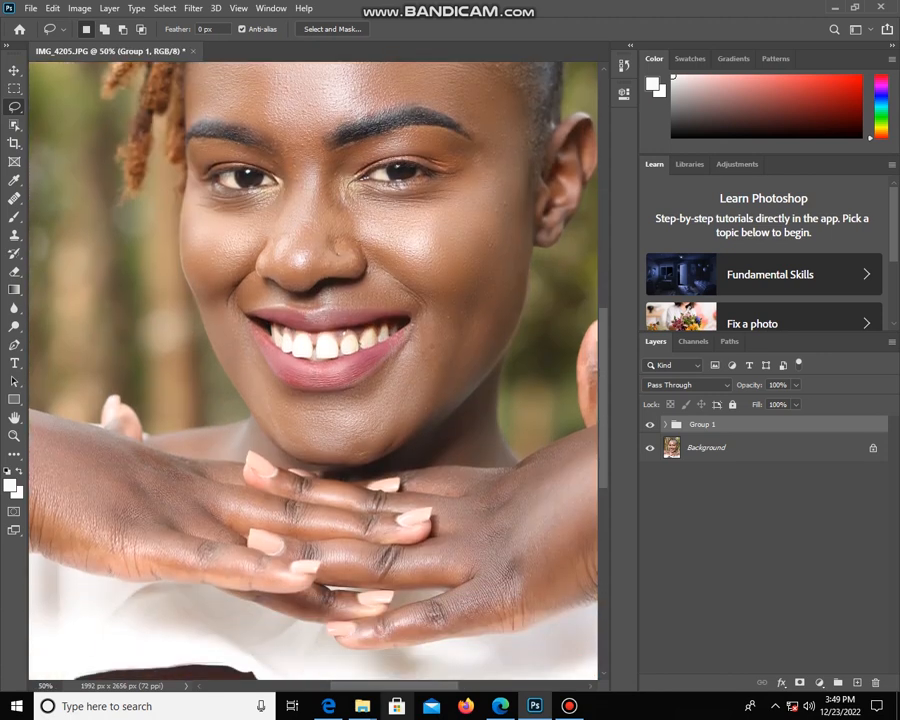
pyautogui.hscroll(3, 313, 370)
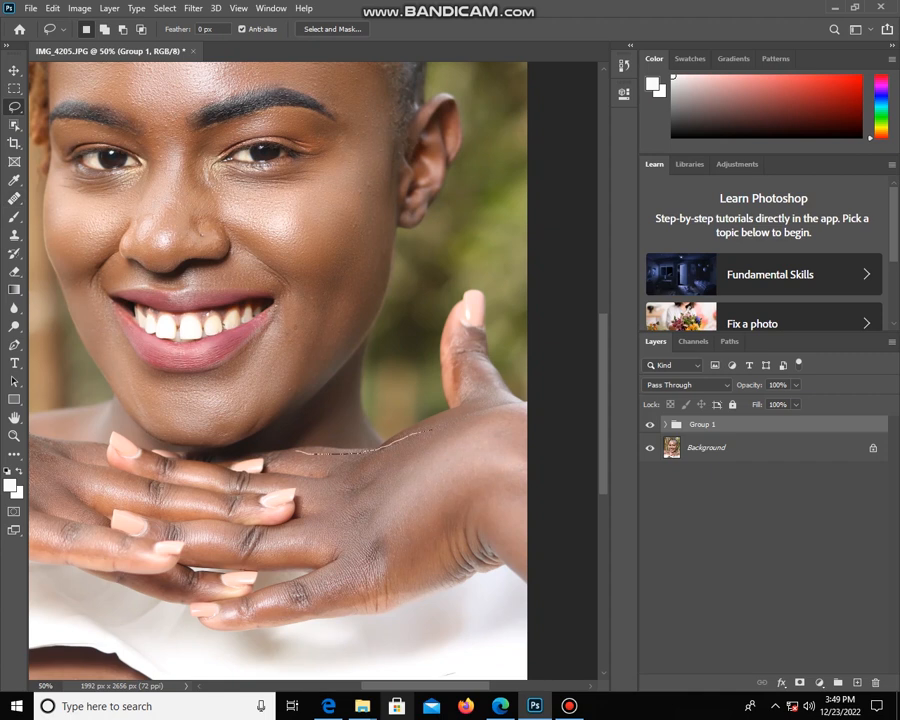
pyautogui.moveTo(430, 430)
pyautogui.mouseDown()
pyautogui.moveTo(496, 412)
pyautogui.moveTo(527, 511)
pyautogui.mouseUp()
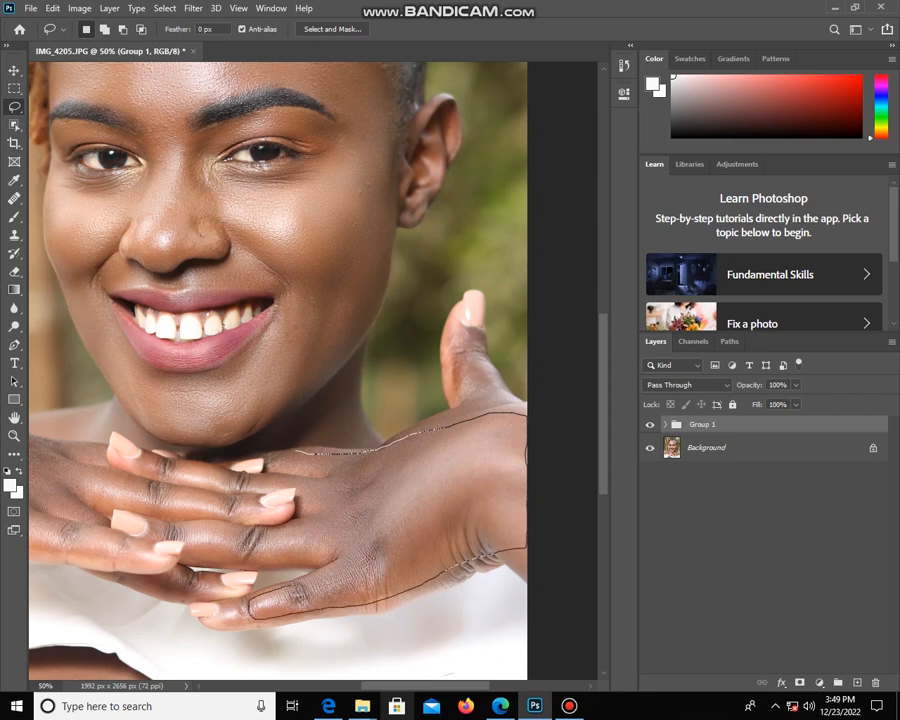
pyautogui.moveTo(333, 549); pyautogui.dragTo(258, 551)
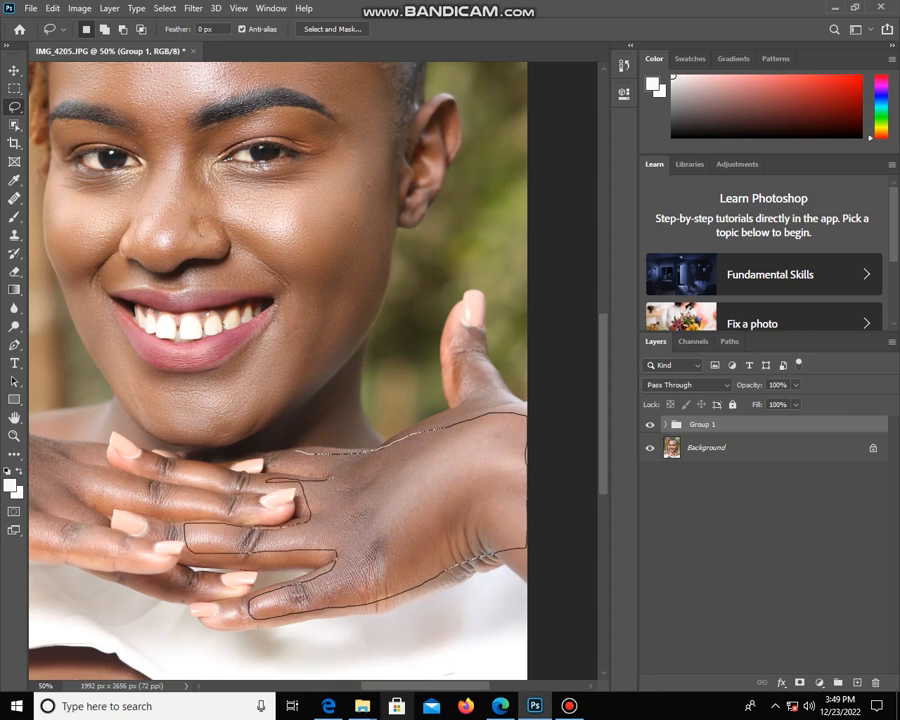
pyautogui.moveTo(296, 454); pyautogui.dragTo(294, 454)
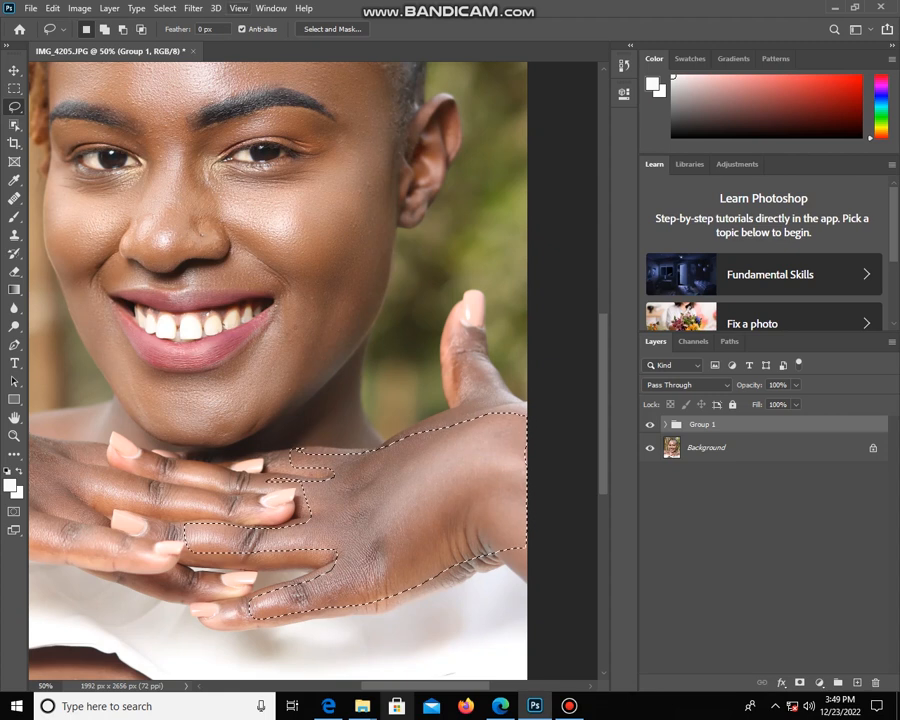
# Expand the layer group and apply a 6.4-pixel Gaussian Blur to the selected hand on the color layer.
pyautogui.click(193, 8)
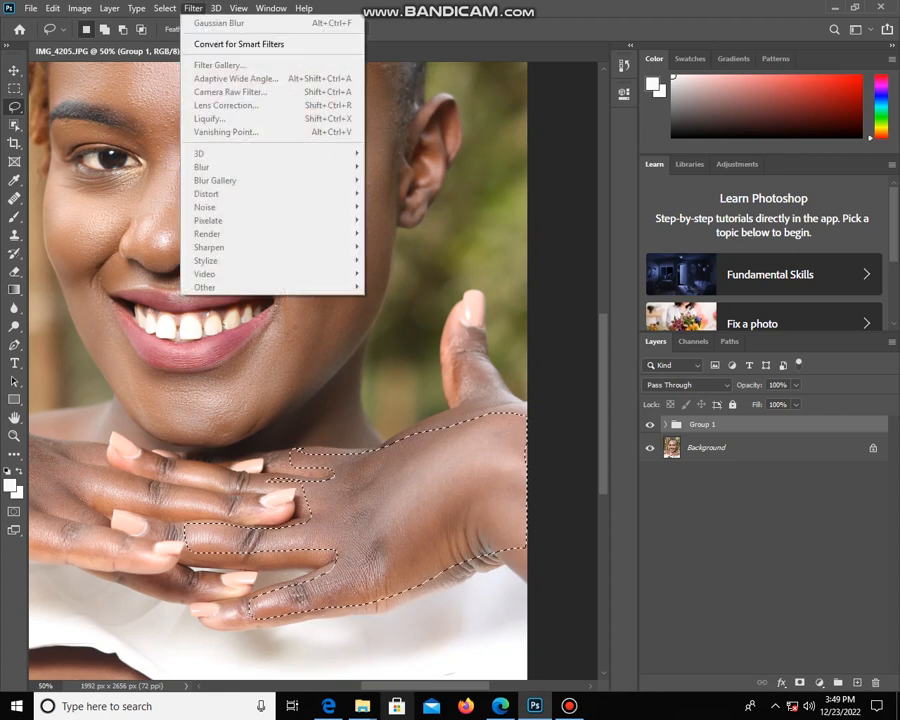
pyautogui.click(665, 425)
pyautogui.click(665, 425)
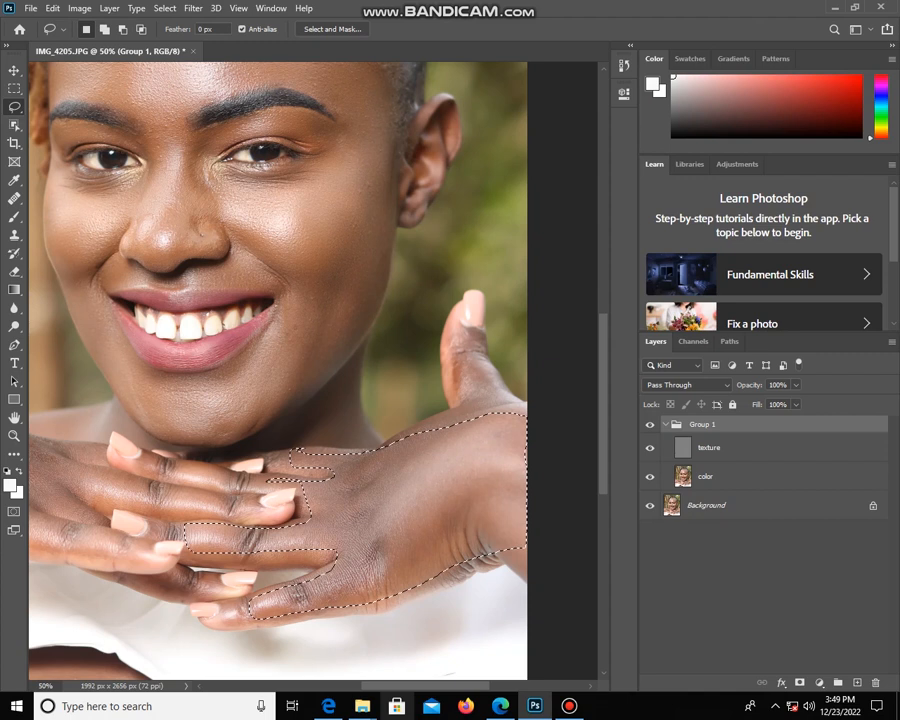
pyautogui.click(705, 476)
pyautogui.click(193, 8)
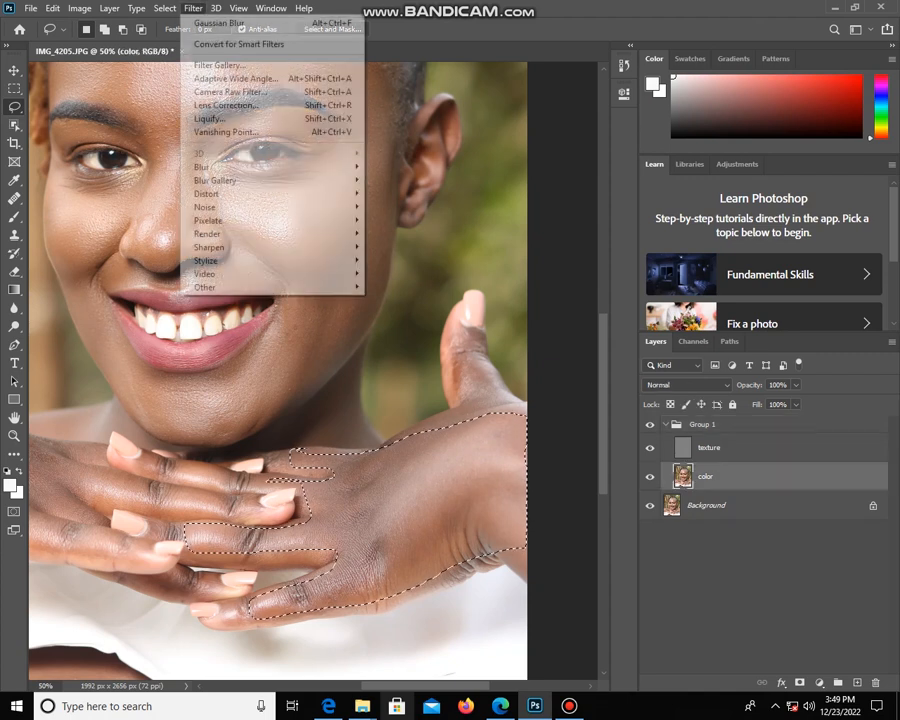
pyautogui.moveTo(300, 167)
pyautogui.click(400, 218)
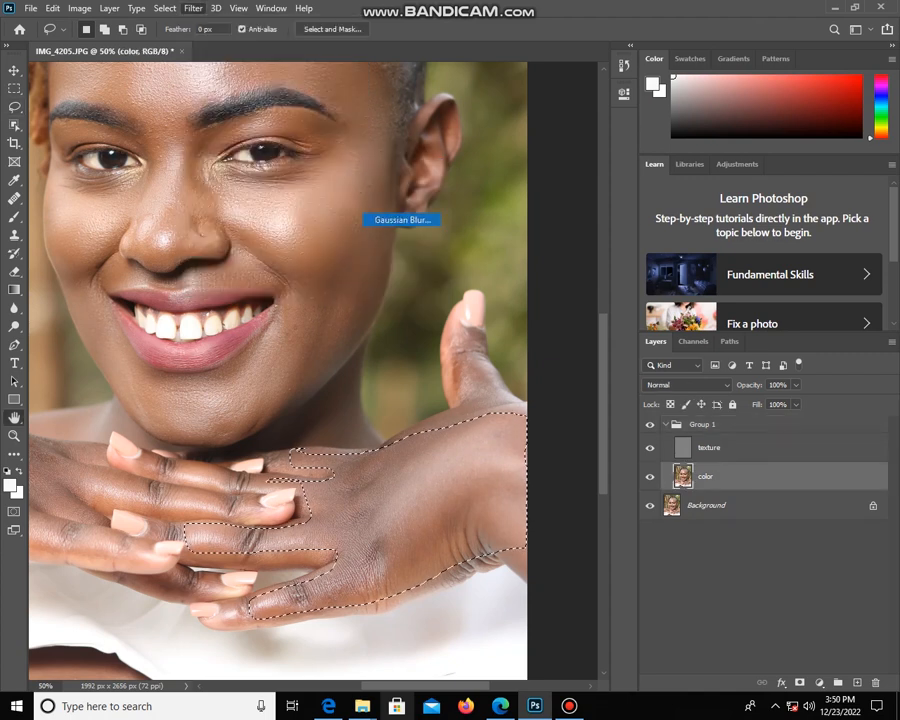
pyautogui.write('8.2')
pyautogui.moveTo(640, 356); pyautogui.dragTo(631, 356)
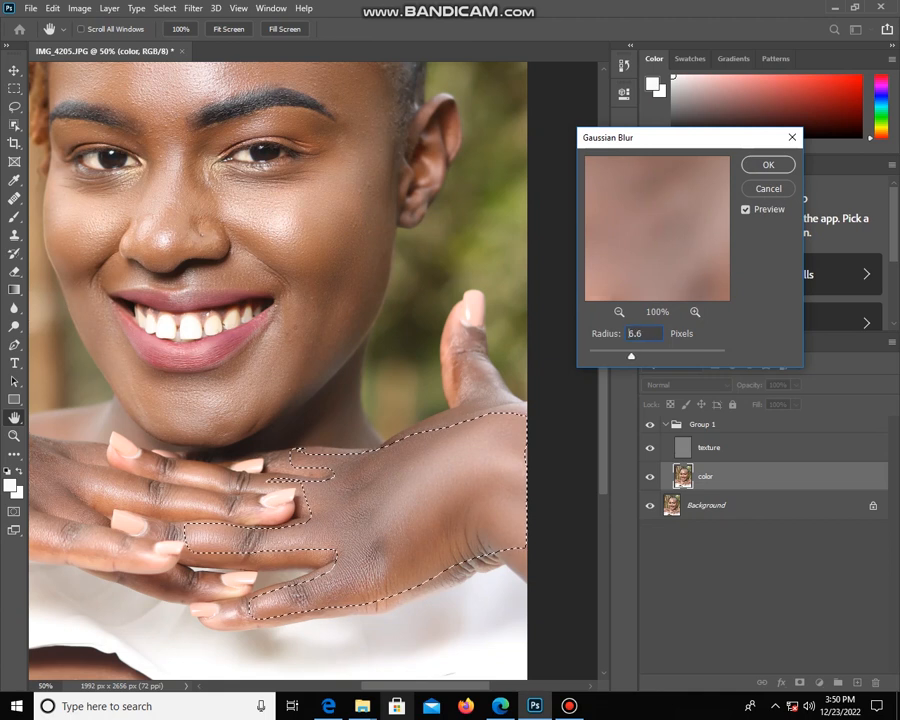
pyautogui.moveTo(628, 356); pyautogui.dragTo(630, 356)
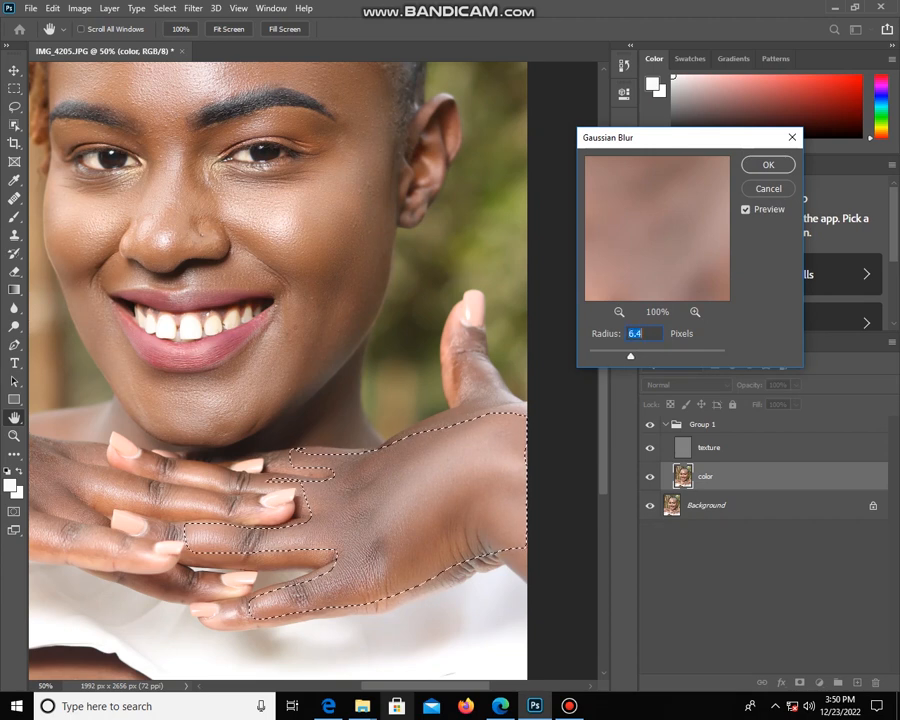
pyautogui.press('Return')
# Lasso the hand and fingers on the image's left side, apply Gaussian Blur on the color layer and deselect.
pyautogui.hscroll(-4, 313, 370)
pyautogui.moveTo(59, 384)
pyautogui.mouseDown()
pyautogui.moveTo(325, 445)
pyautogui.moveTo(437, 489)
pyautogui.moveTo(330, 520)
pyautogui.moveTo(390, 548)
pyautogui.moveTo(200, 550)
pyautogui.moveTo(60, 430)
pyautogui.moveTo(59, 386)
pyautogui.mouseUp()
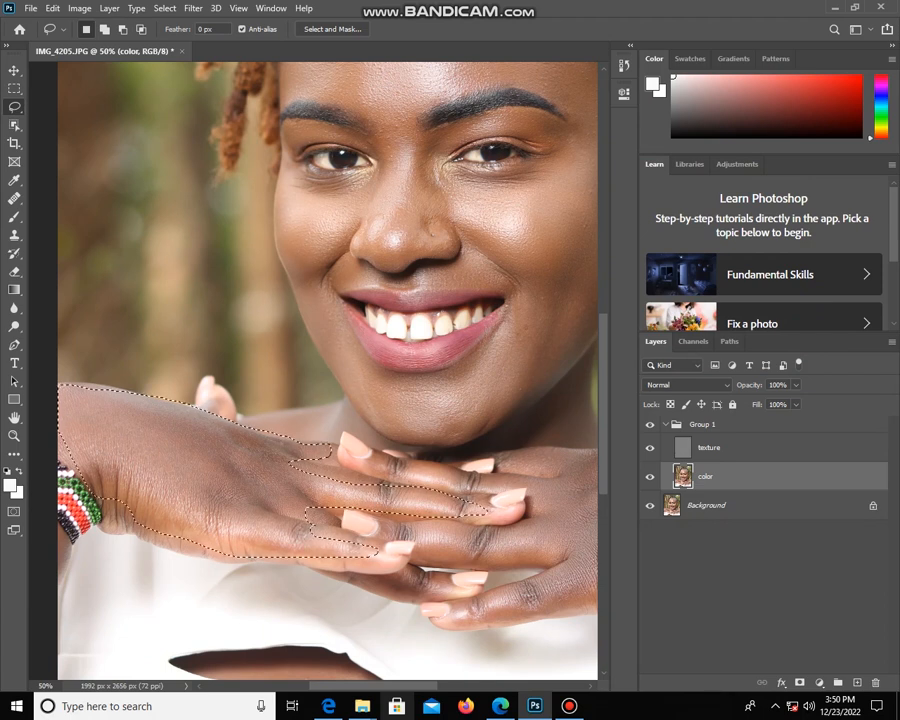
pyautogui.click(193, 8)
pyautogui.click(402, 216)
pyautogui.press('Return')
pyautogui.hotkey('ctrl', 'd')
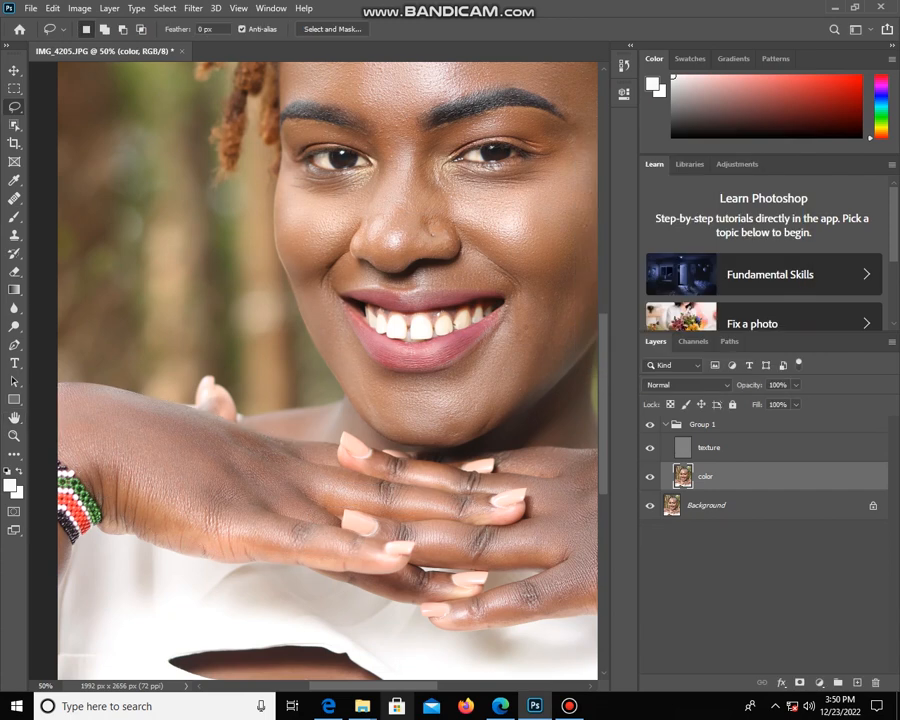
# Select the texture and color layers together and group them.
pyautogui.hotkey('ctrl', '-')
pyautogui.hotkey('ctrl', '-')
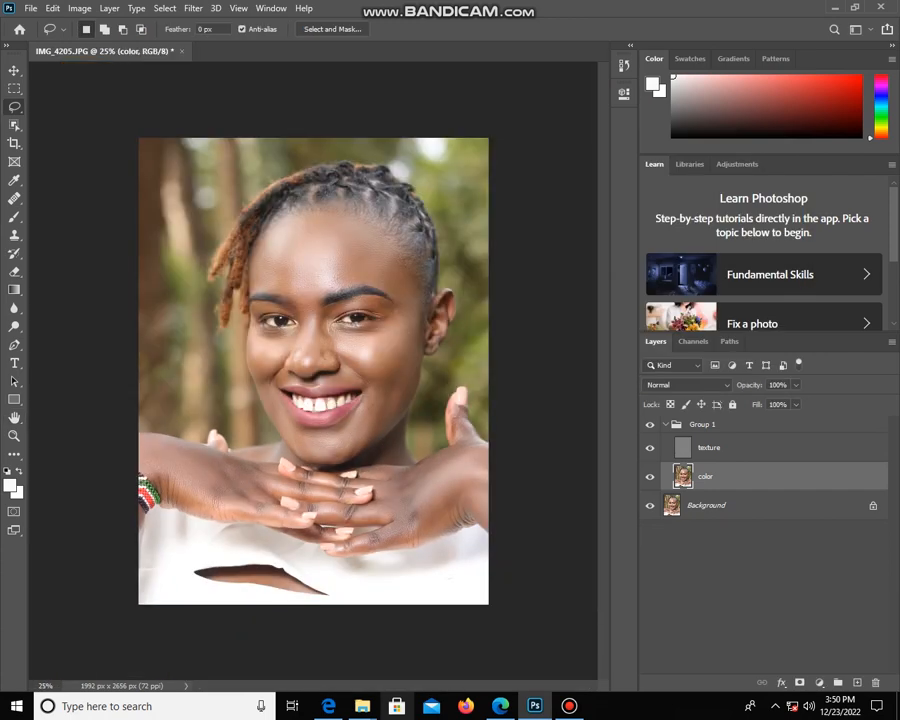
pyautogui.hotkey('alt', 'shift', 'j')
pyautogui.hotkey('alt', 'shift', ']')
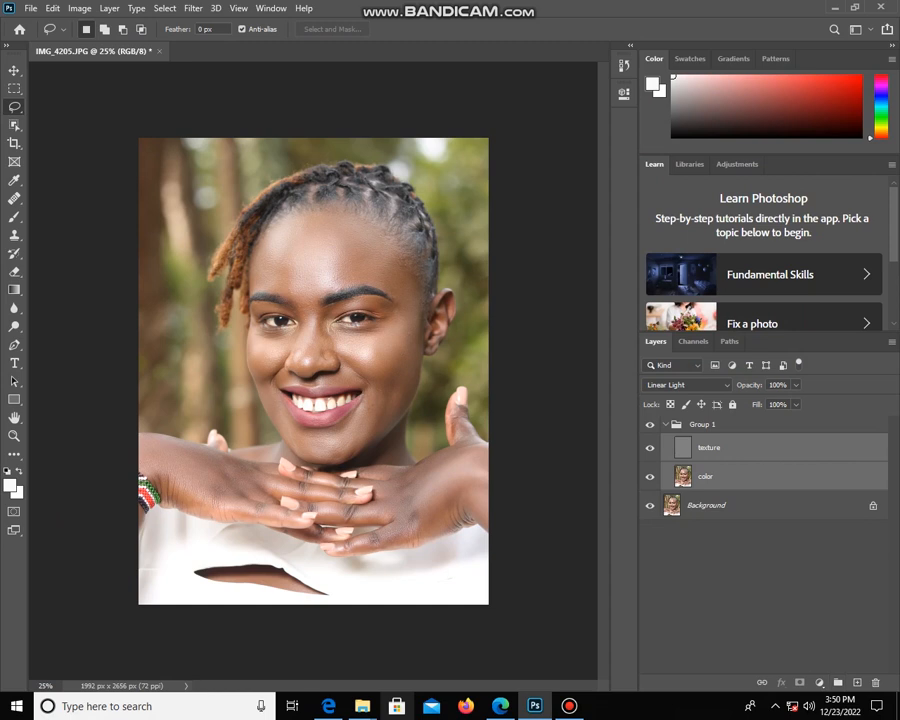
pyautogui.hotkey('ctrl', 'g')
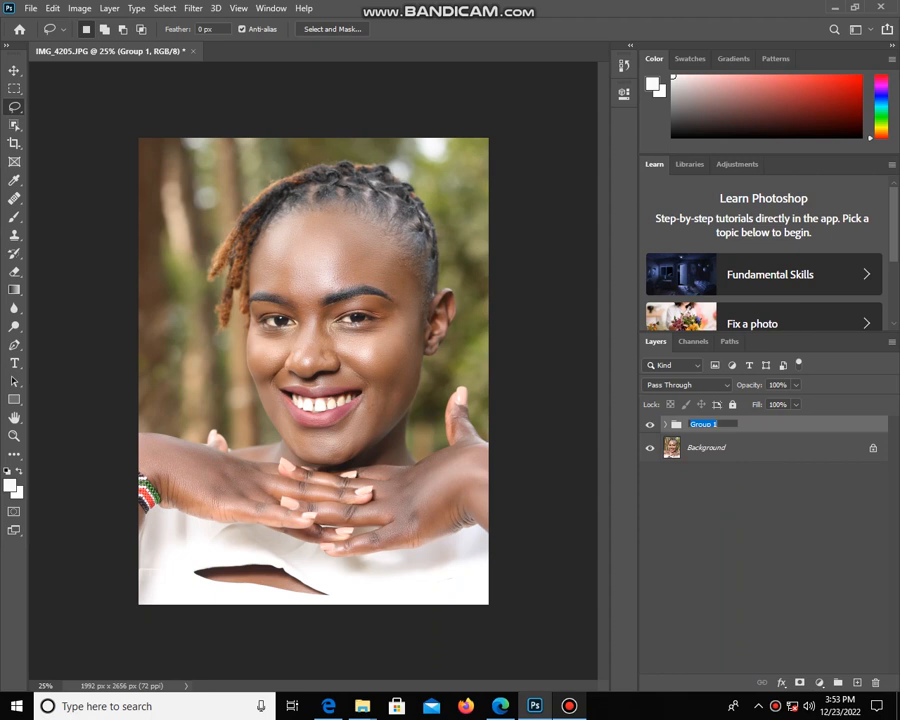
# Rename the layer group as "skin retouch".
pyautogui.write('ski')
pyautogui.write('n ta')
pyautogui.press('BackSpace')
pyautogui.press('BackSpace')
pyautogui.press('BackSpace')
pyautogui.write('retouch')
pyautogui.press('Return')
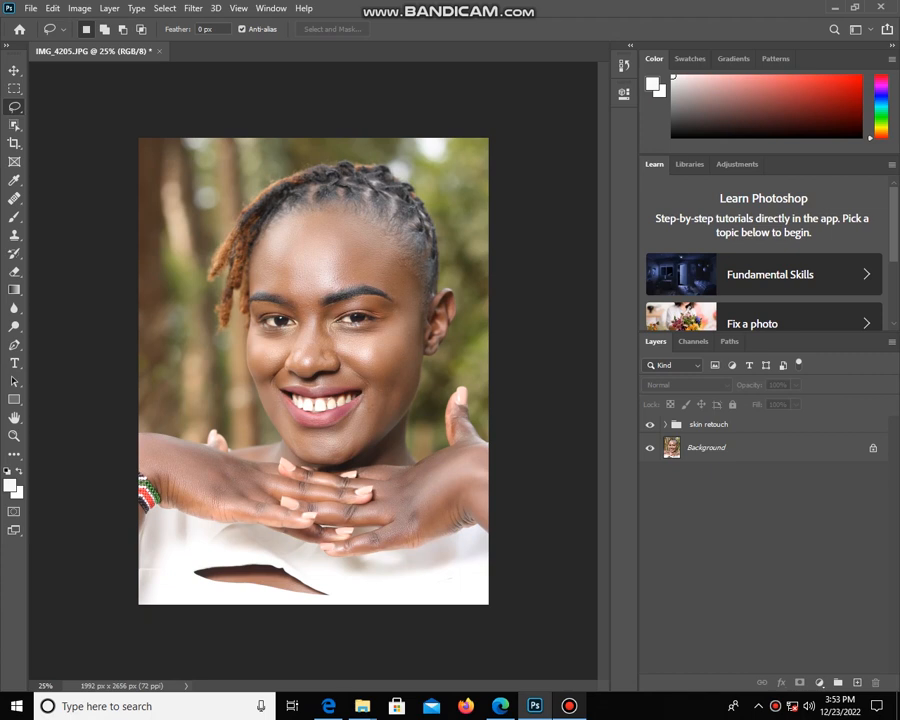
# Toggle the skin retouch group's visibility to compare the full portrait before and after.
pyautogui.click(650, 425)
pyautogui.click(650, 425)
pyautogui.click(650, 425)
pyautogui.click(650, 425)
# Convert the skin retouch group to a smart object.
pyautogui.doubleClick(709, 425)
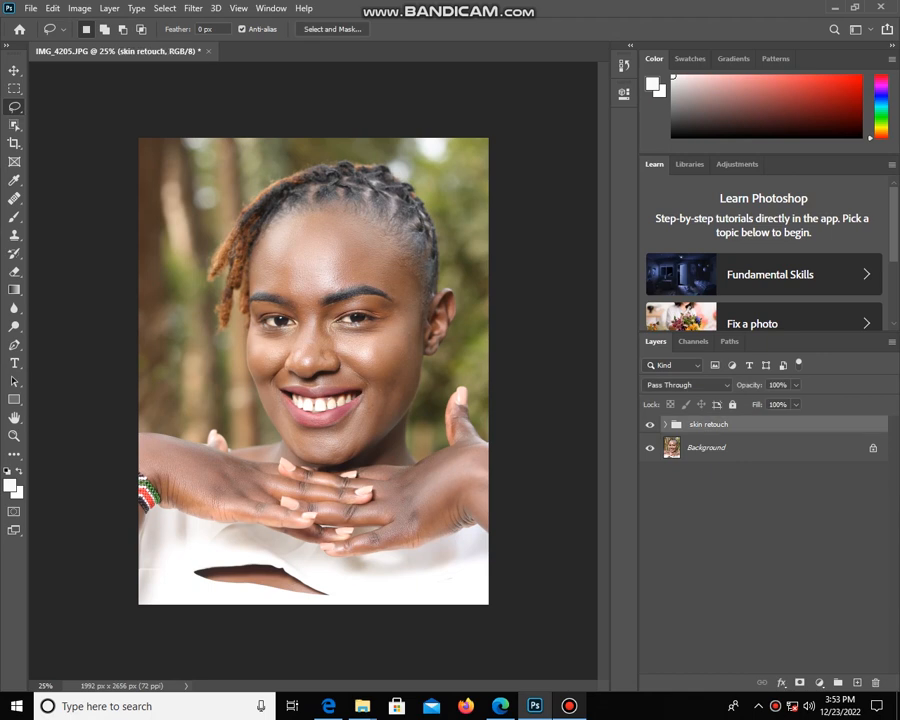
pyautogui.rightClick(755, 425)
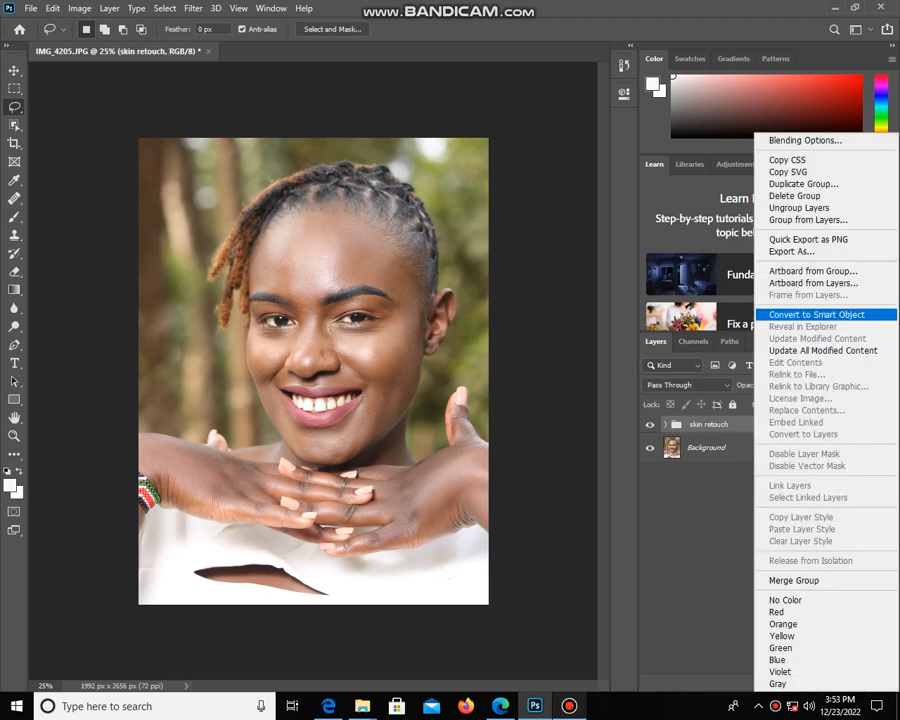
pyautogui.click(816, 314)
# Toggle the skin retouch smart object's visibility to compare it with the original Background.
pyautogui.click(650, 430)
pyautogui.click(650, 430)
pyautogui.click(650, 430)
pyautogui.click(650, 430)
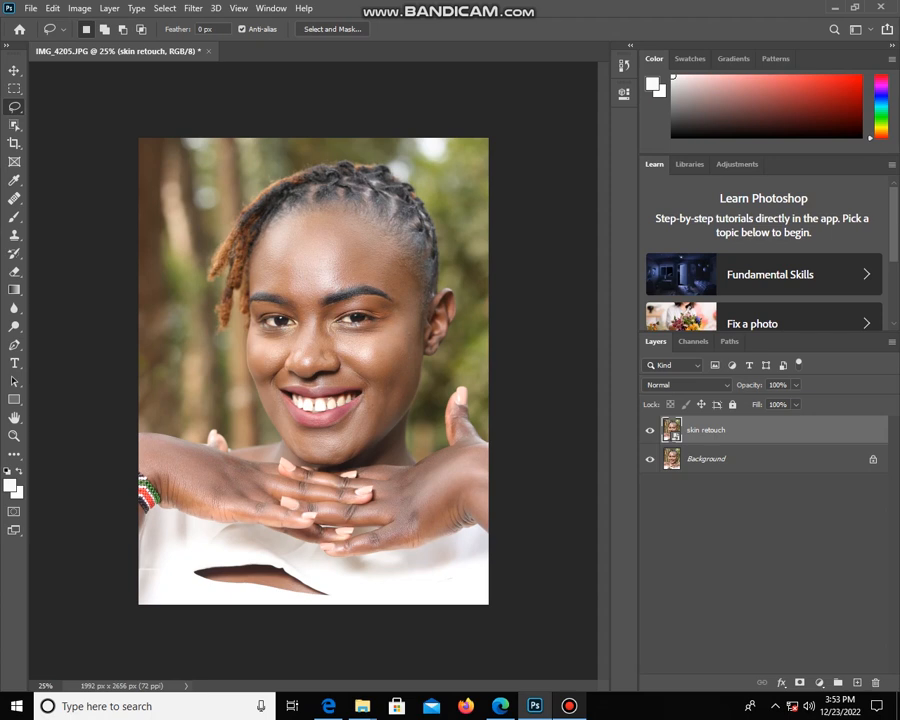
# Open the Camera Raw Filter for the skin retouch layer and set Contrast to +34, Shadows to -20, Blacks to -30 and Whites to -24.
pyautogui.click(193, 8)
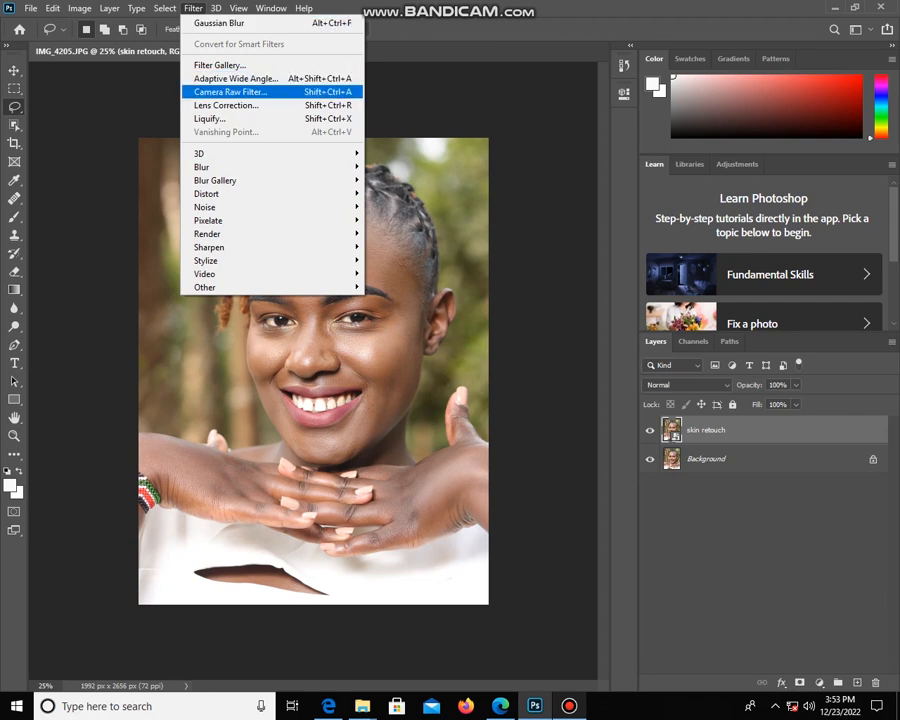
pyautogui.click(230, 91)
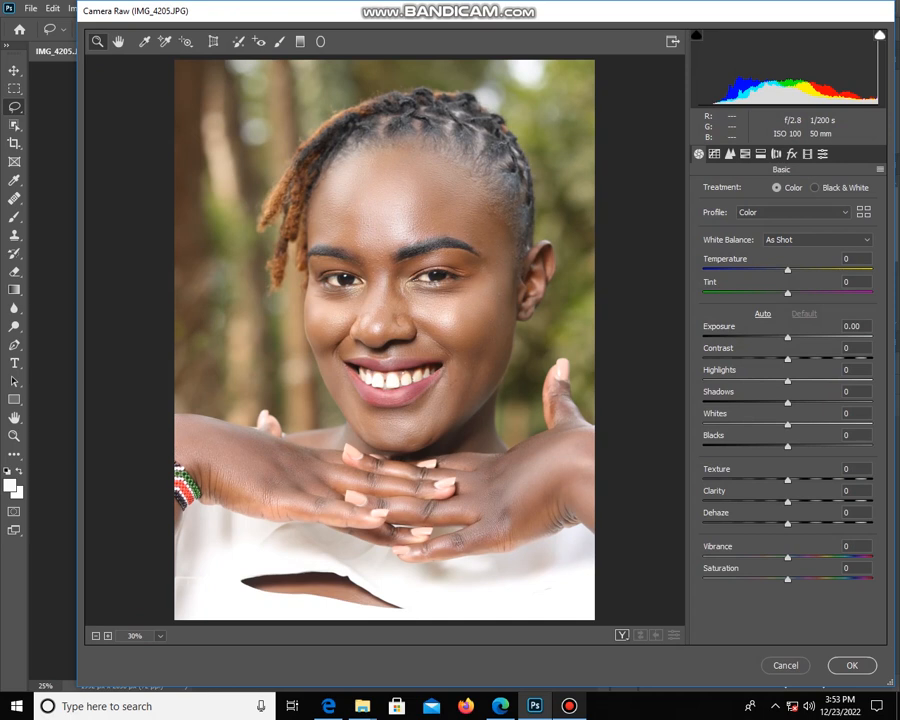
pyautogui.moveTo(788, 359); pyautogui.dragTo(816, 359)
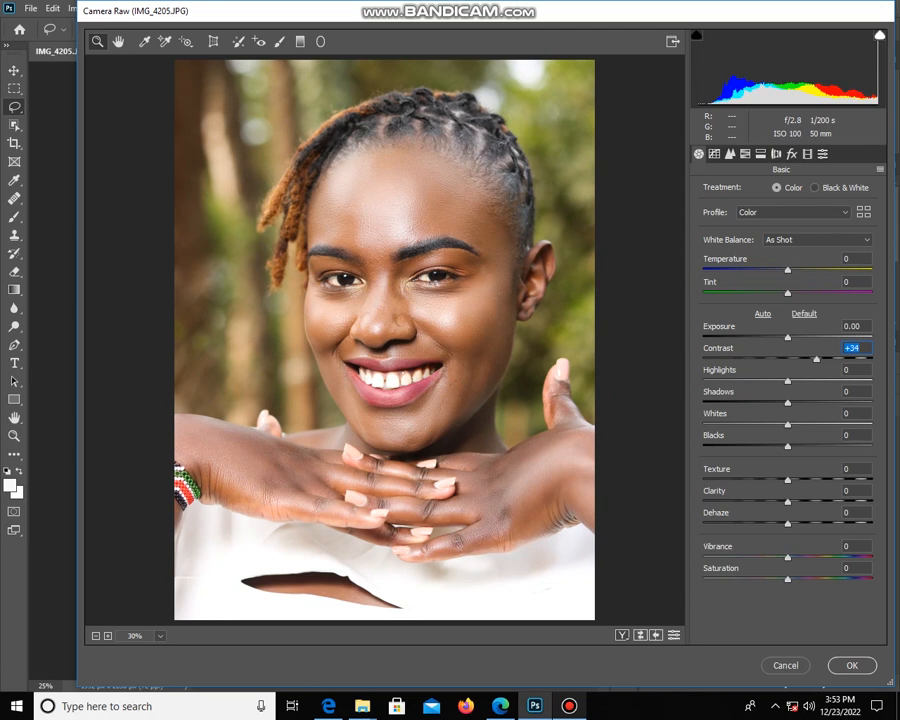
pyautogui.moveTo(788, 402); pyautogui.dragTo(770, 402)
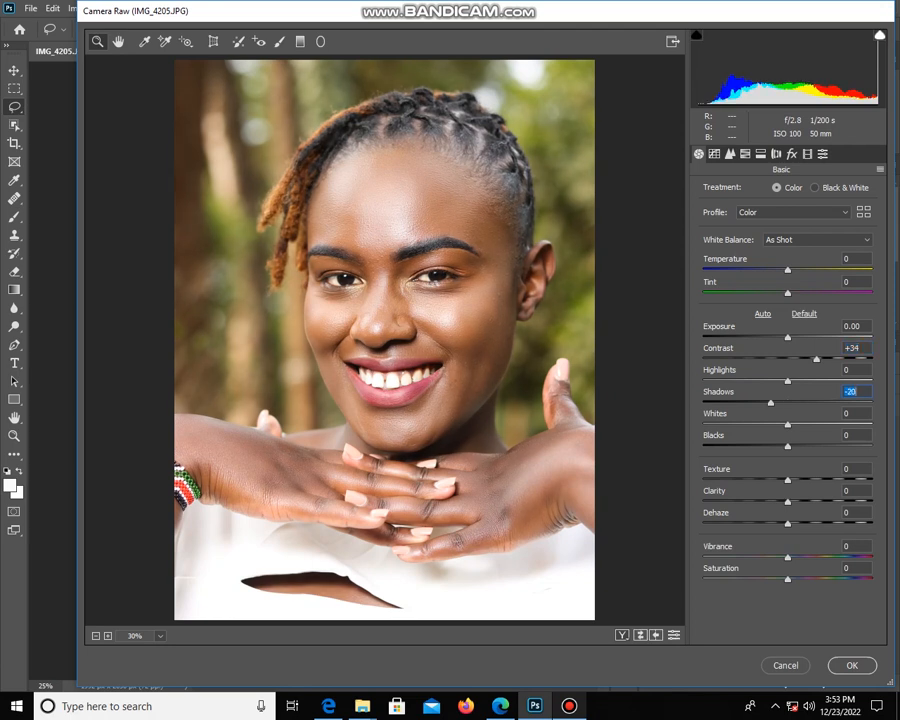
pyautogui.moveTo(788, 446); pyautogui.dragTo(762, 446)
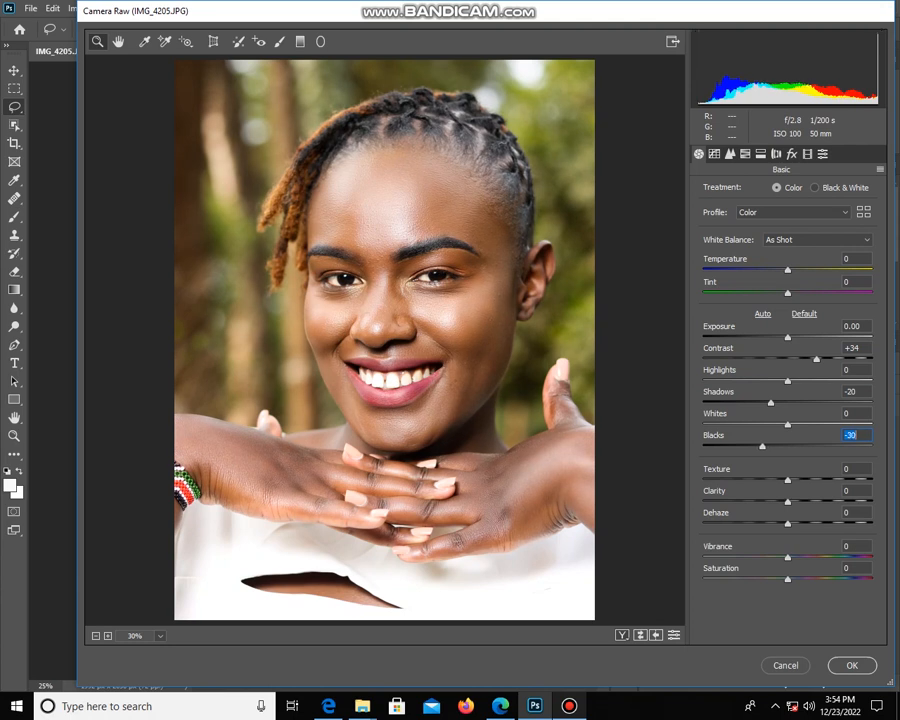
pyautogui.moveTo(788, 425); pyautogui.dragTo(767, 425)
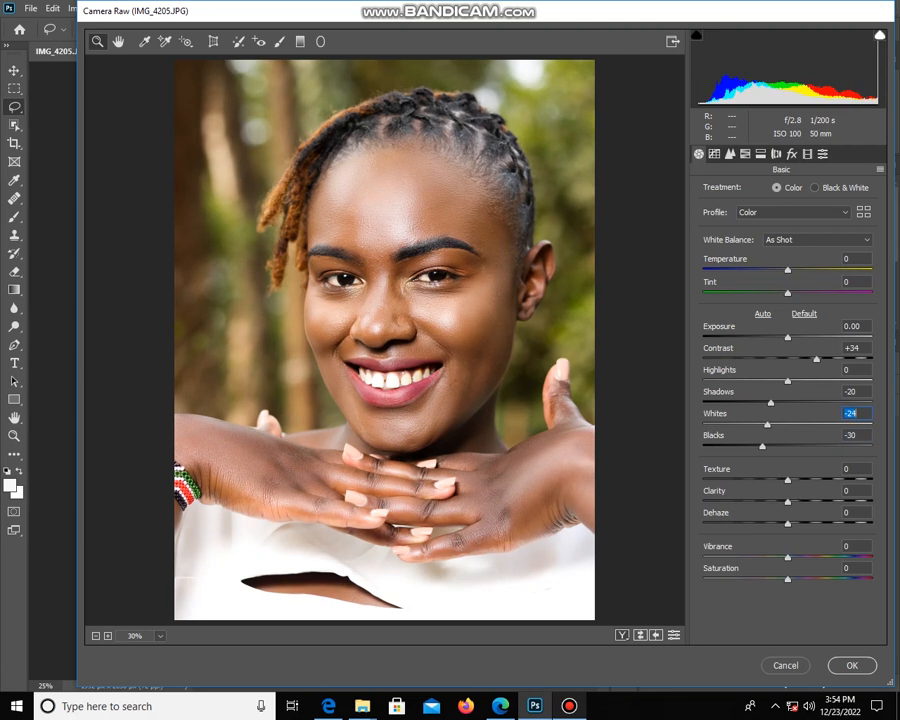
# Raise the Texture of the portrait to +17 in the basic Camera Raw adjustments.
pyautogui.click(788, 480)
pyautogui.press('Up')
pyautogui.press('Up')
pyautogui.press('Up')
pyautogui.press('Up')
pyautogui.press('Up')
pyautogui.press('Up')
pyautogui.press('Up')
pyautogui.press('Up')
pyautogui.press('Up')
pyautogui.press('Up')
pyautogui.press('Up')
pyautogui.press('Up')
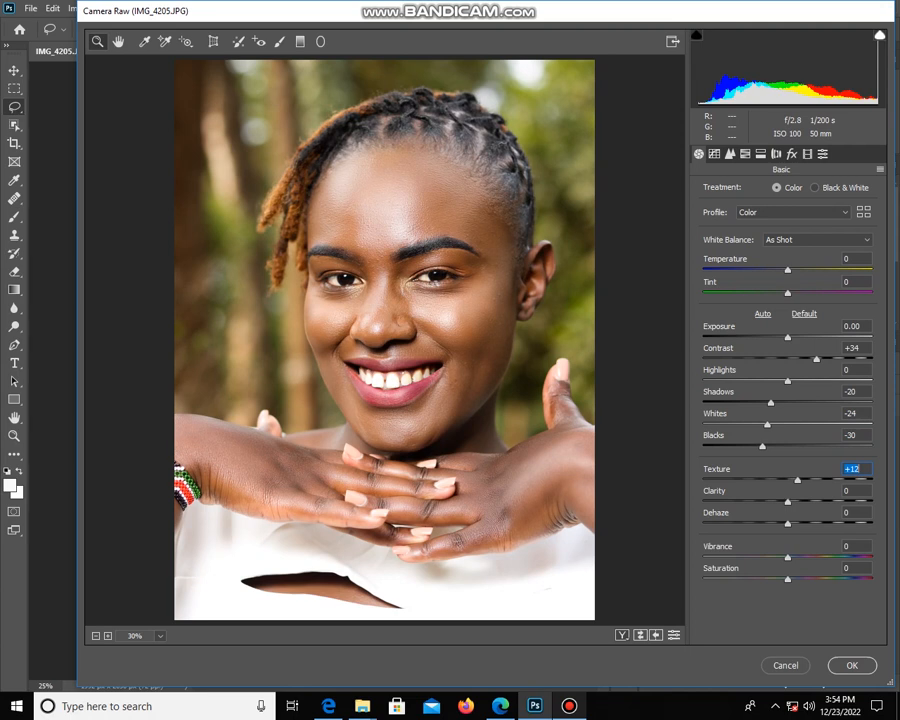
pyautogui.press('Up')
pyautogui.press('Up')
pyautogui.press('Up')
pyautogui.press('Up')
# Raise the Vibrance of the portrait to +8.
pyautogui.click(852, 546)
pyautogui.press('Up')
pyautogui.press('Up')
pyautogui.press('Up')
pyautogui.press('Up')
pyautogui.press('Up')
pyautogui.press('Up')
pyautogui.press('Up')
pyautogui.press('Up')
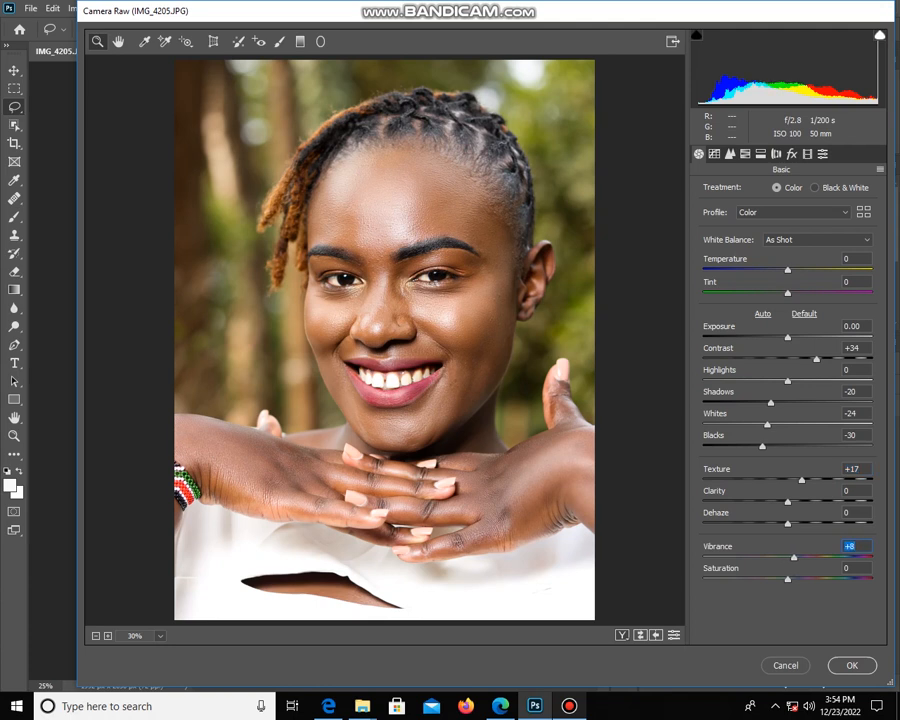
# In the HSL adjustments, set the saturation of Greens to +27, Aquas to +10 and Blues to +33, and the luminance of Greens to -38.
pyautogui.hotkey('ctrl', 'alt', '4')
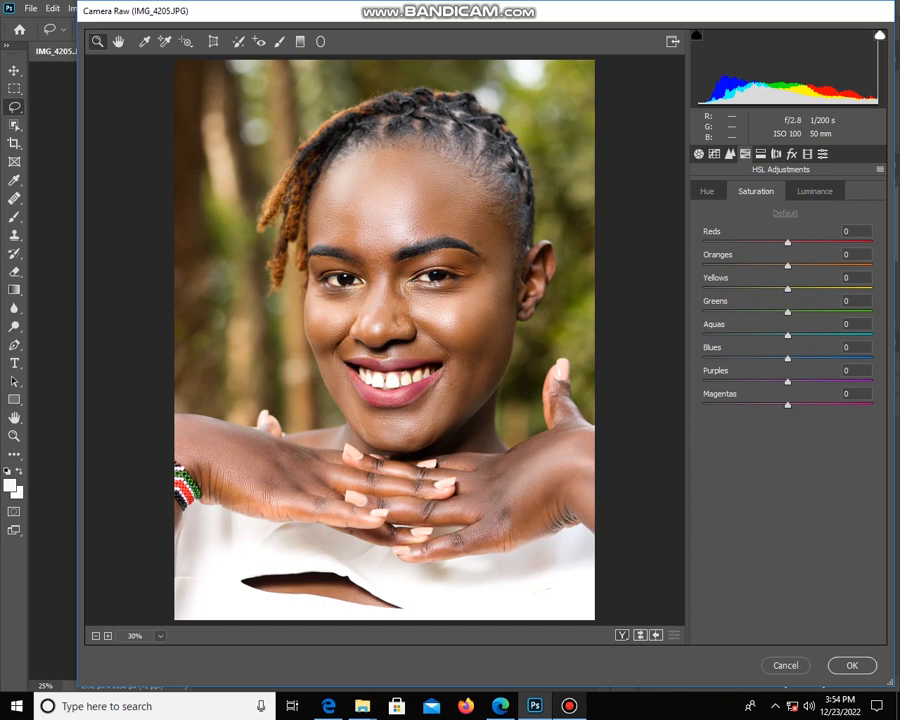
pyautogui.moveTo(788, 312); pyautogui.dragTo(810, 312)
pyautogui.click(815, 191)
pyautogui.moveTo(787, 312); pyautogui.dragTo(755, 312)
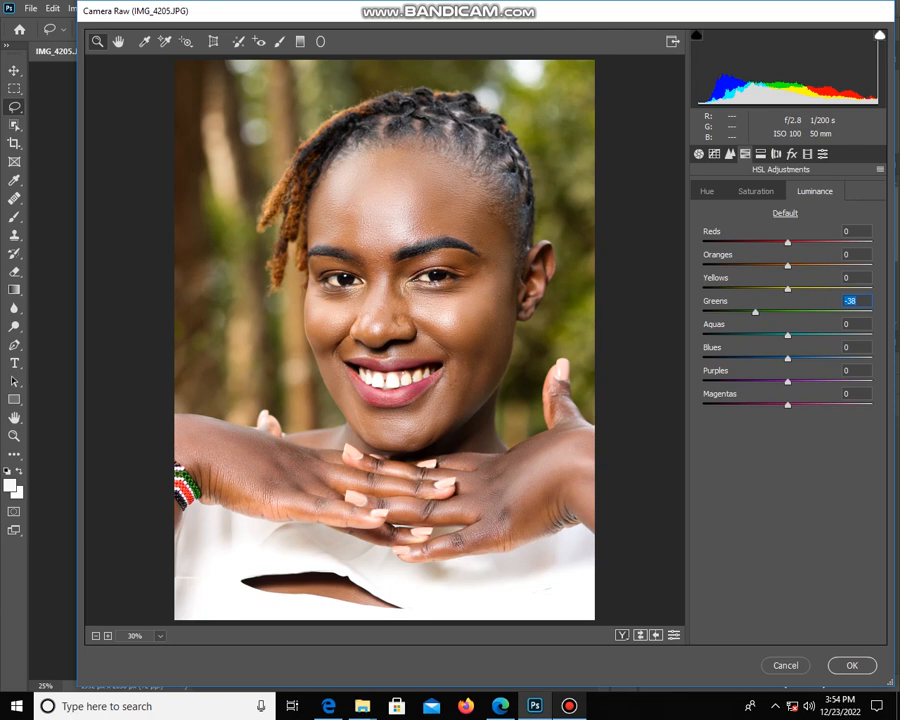
pyautogui.click(756, 191)
pyautogui.moveTo(788, 358); pyautogui.dragTo(796, 335)
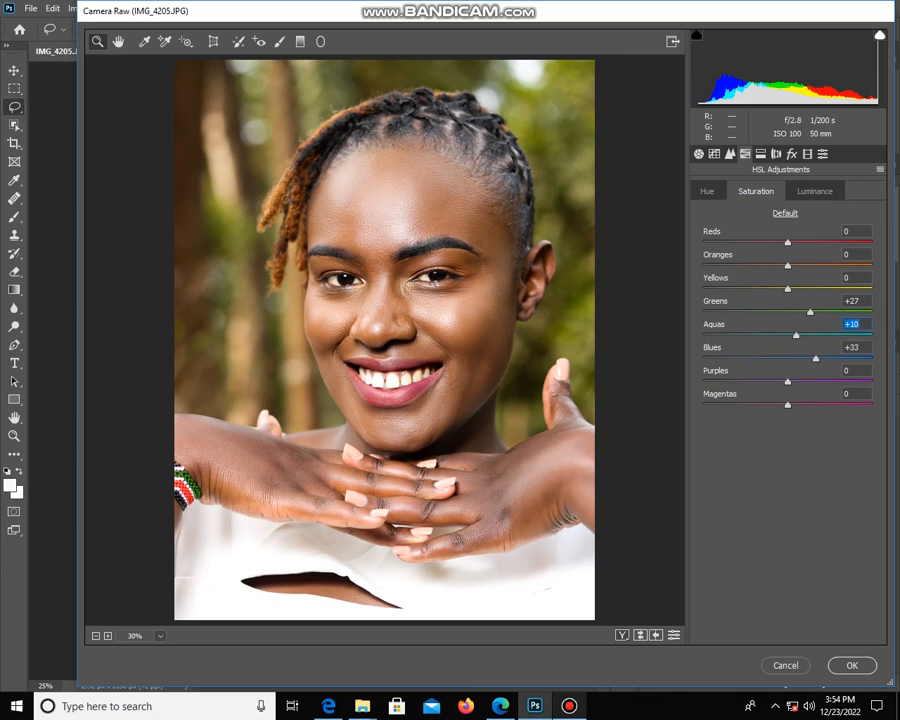
# Apply the Camera Raw adjustments and toggle the skin retouch layer's visibility to compare before and after.
pyautogui.click(851, 665)
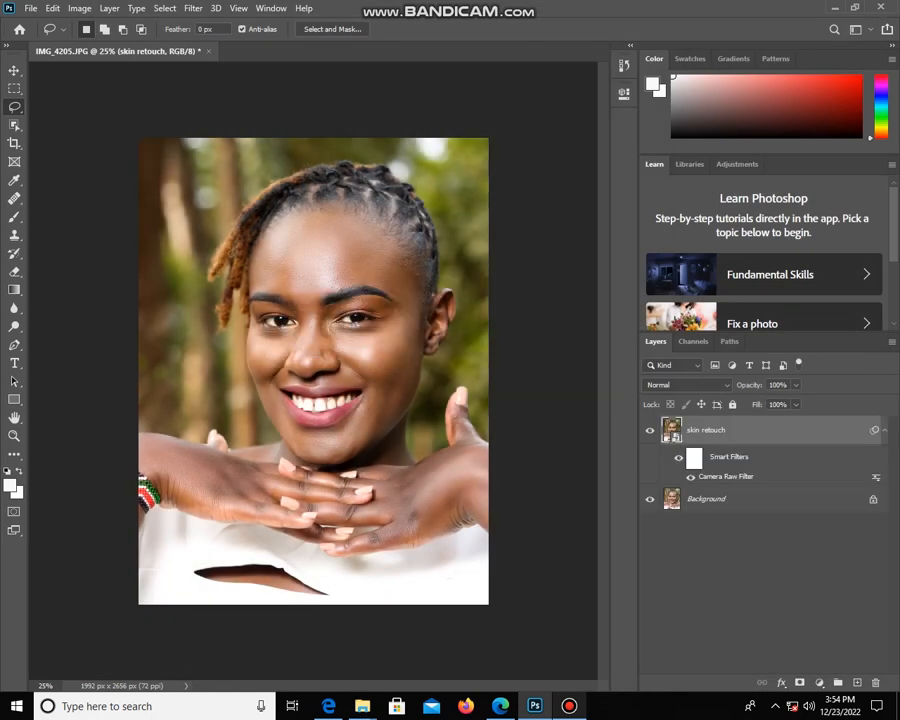
pyautogui.click(650, 430)
pyautogui.click(650, 430)
pyautogui.click(650, 430)
pyautogui.click(650, 430)
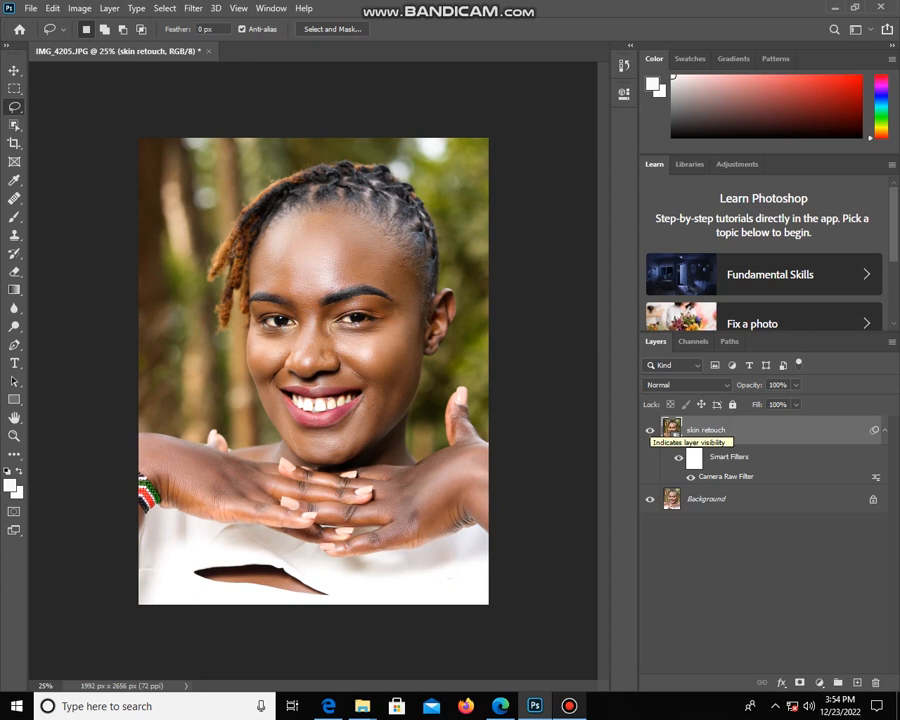
# Add a Brightness/Contrast adjustment layer above the skin retouch with Brightness -10 and Contrast 15.
pyautogui.click(818, 683)
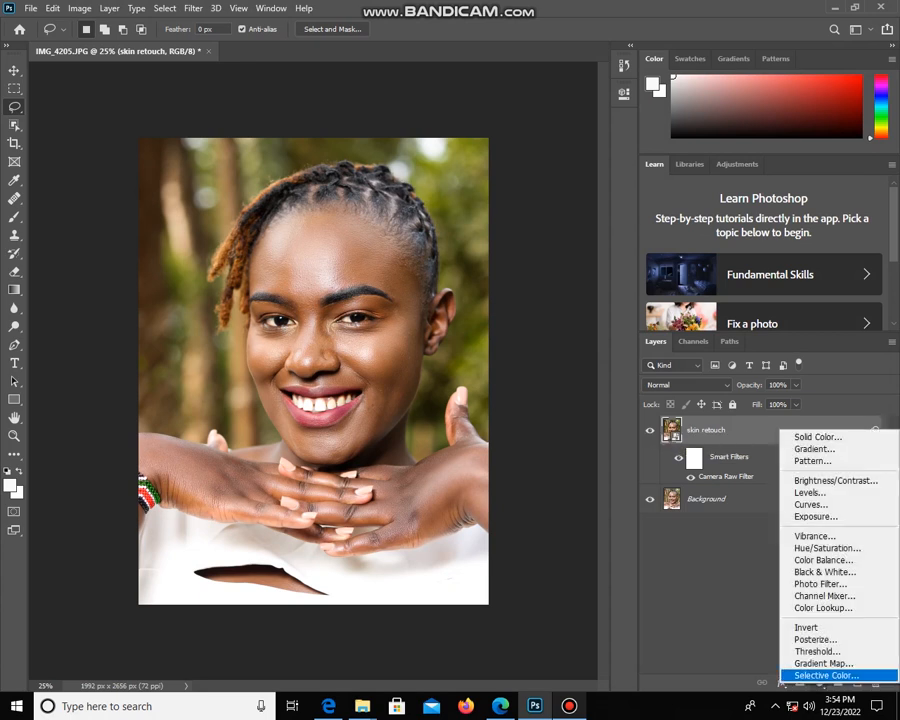
pyautogui.click(830, 480)
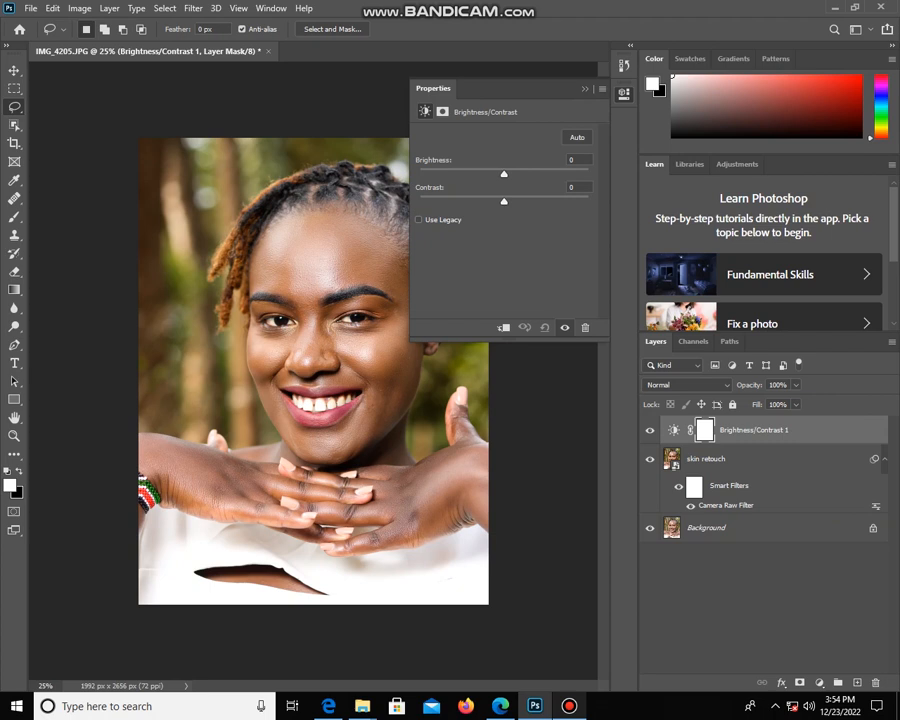
pyautogui.moveTo(504, 201); pyautogui.dragTo(498, 173)
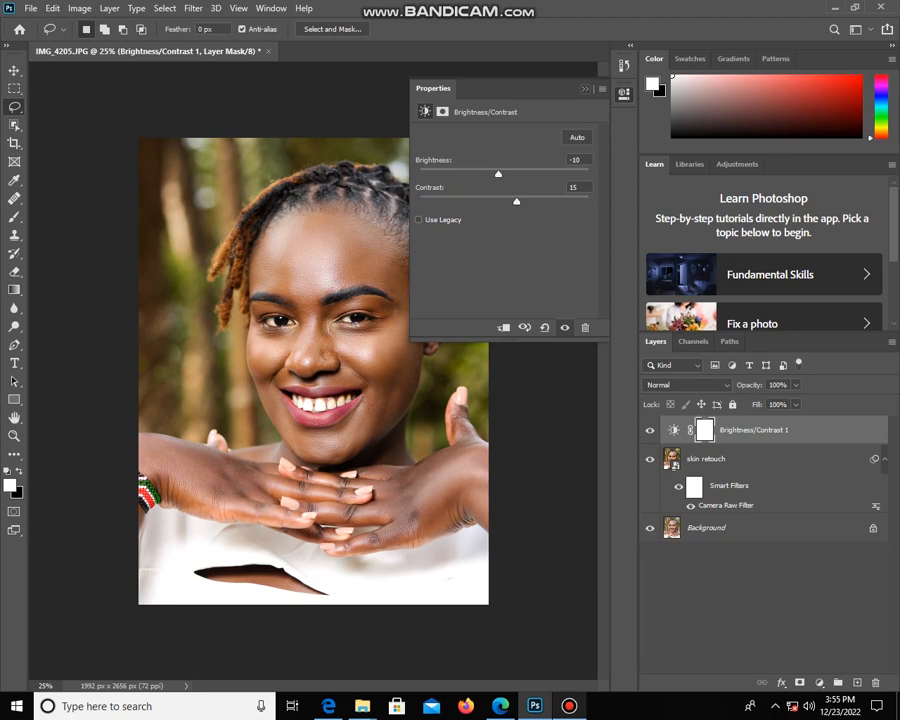
pyautogui.click(585, 89)
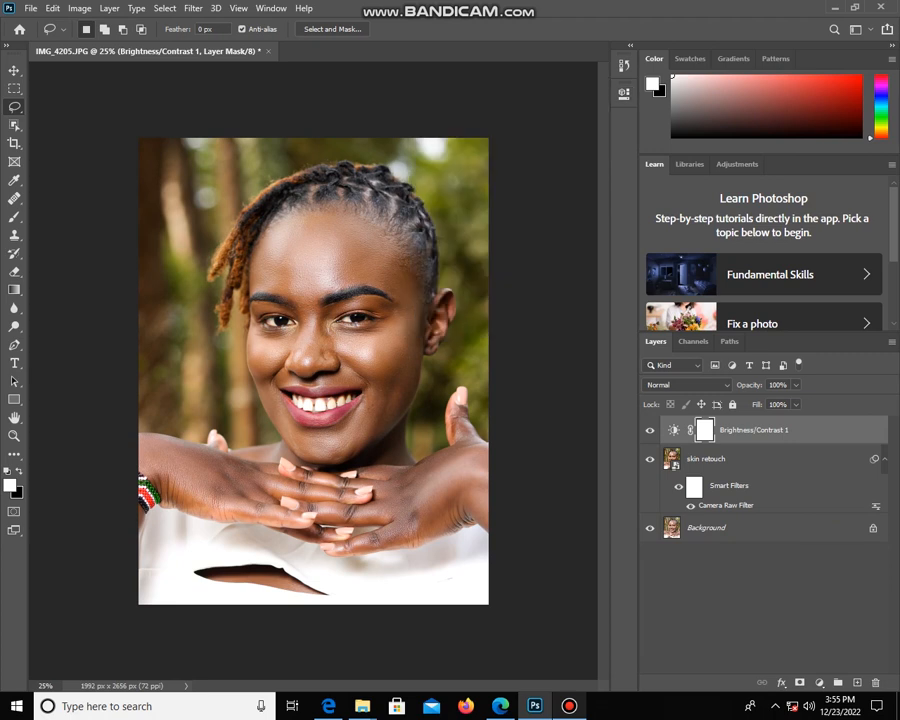
# Add a Selective Color adjustment layer and set the Black amount of the Blacks to +6%.
pyautogui.click(819, 683)
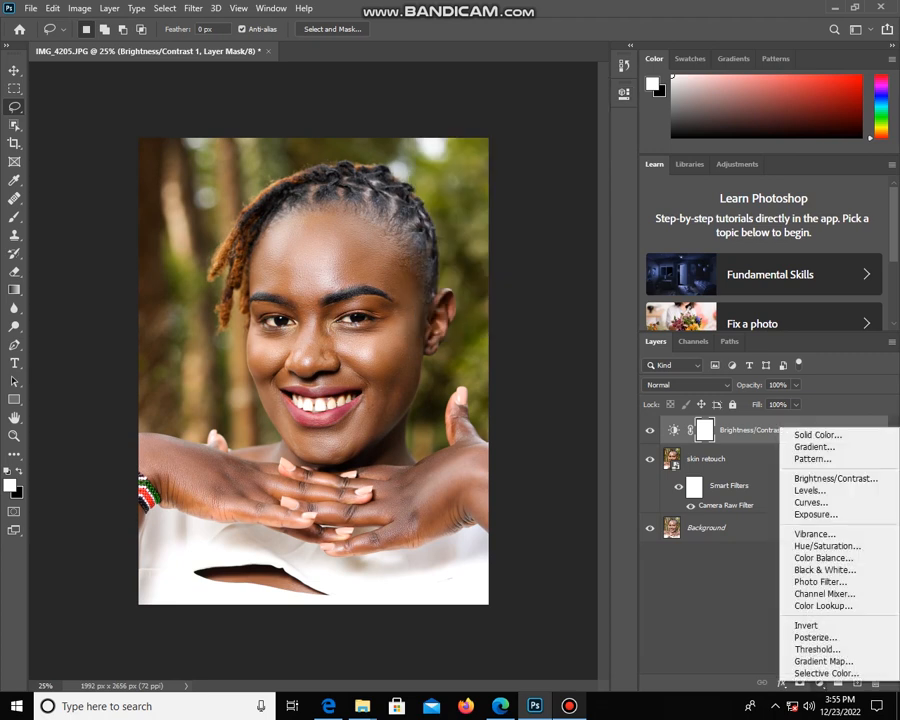
pyautogui.click(826, 673)
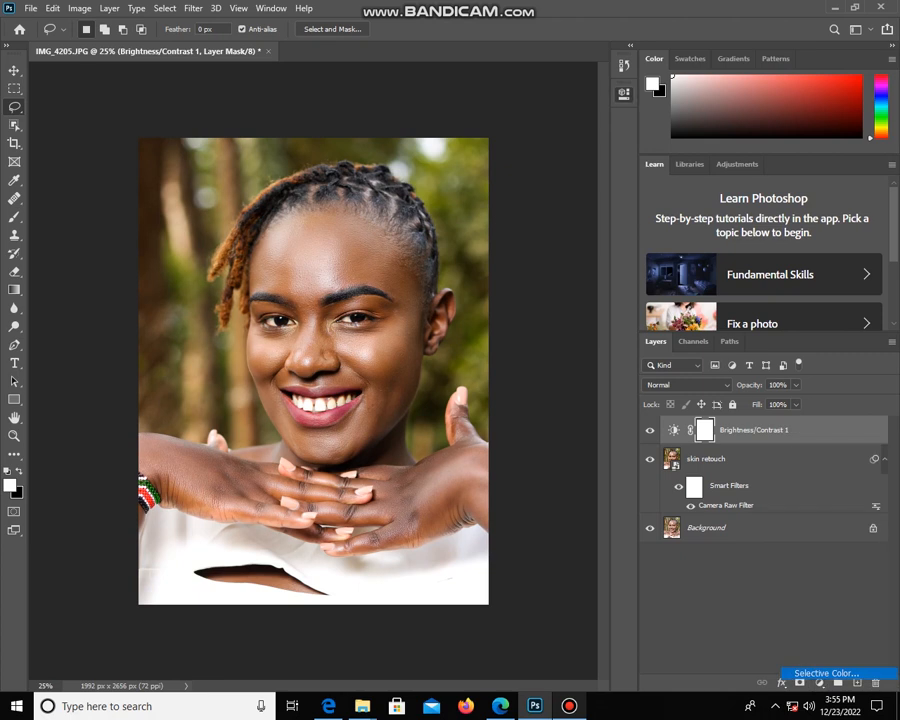
pyautogui.click(517, 149)
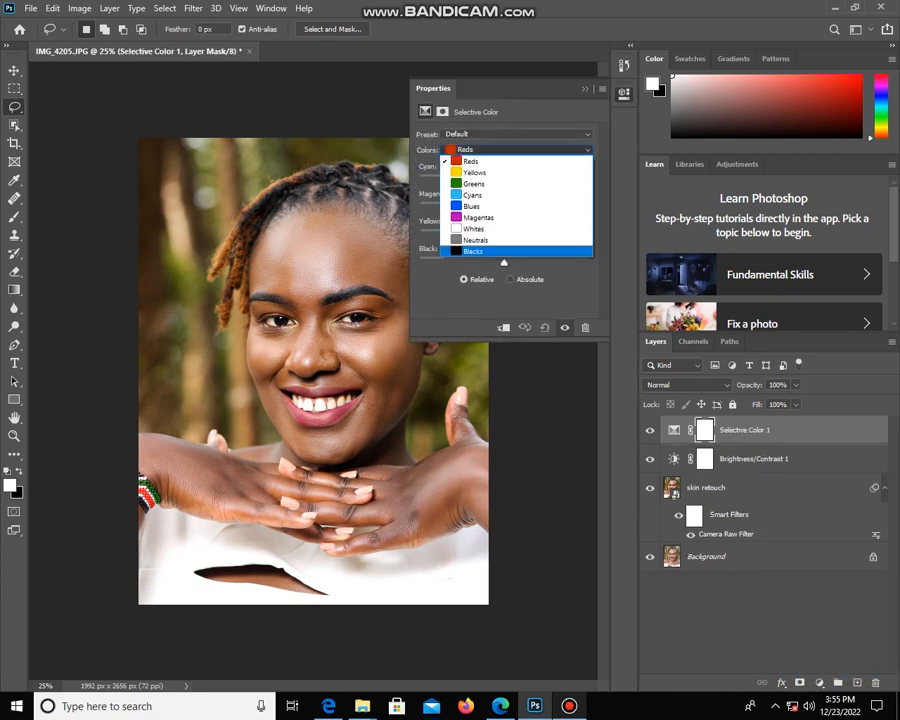
pyautogui.click(470, 248)
pyautogui.moveTo(505, 263); pyautogui.dragTo(509, 263)
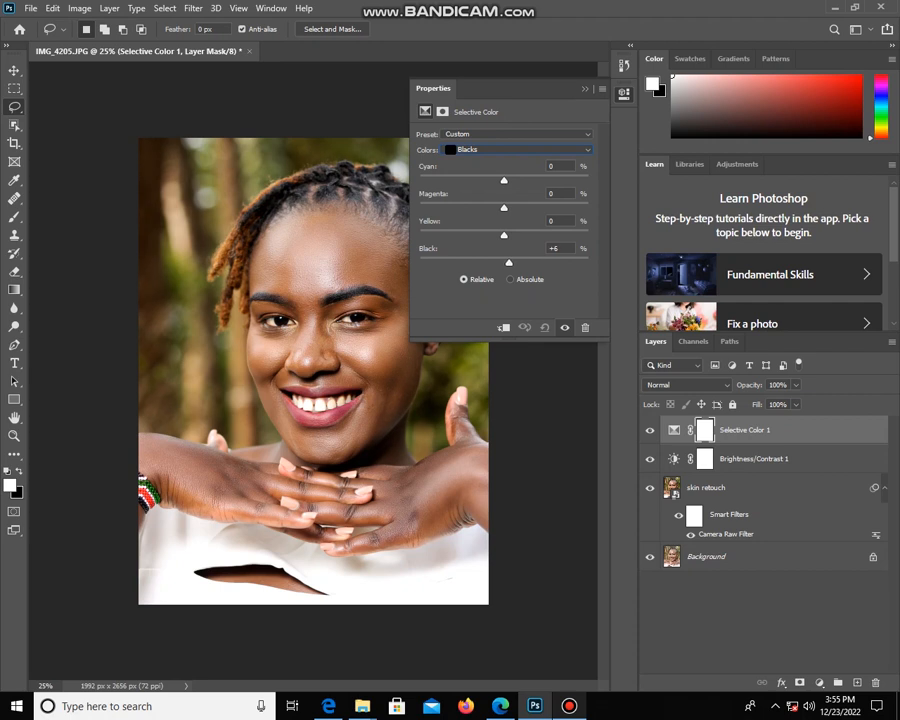
pyautogui.click(585, 89)
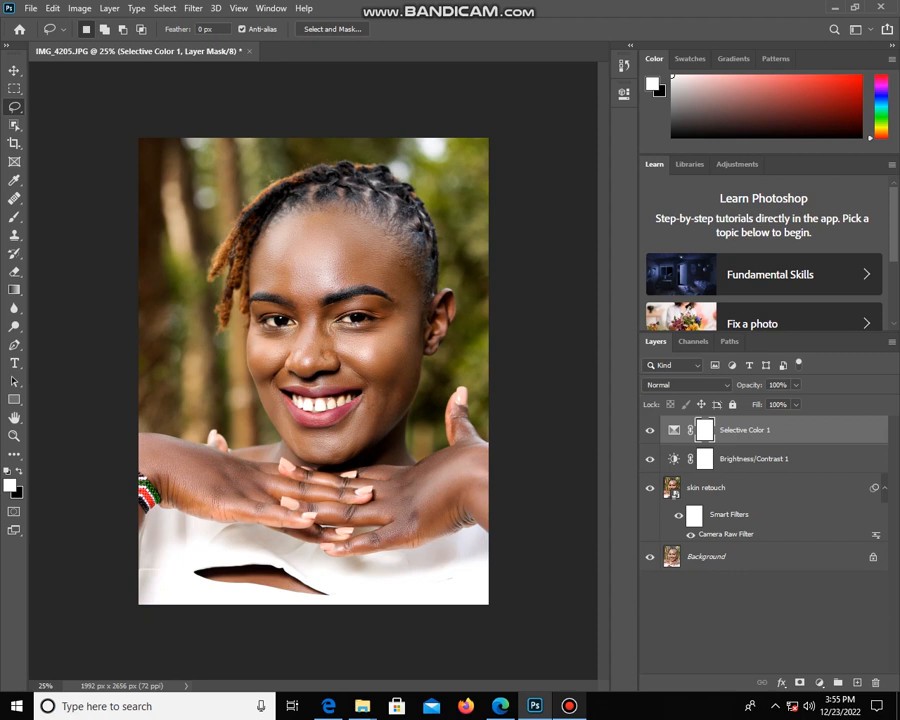
# Merge the Selective Color, Brightness/Contrast and skin retouch layers into one, and toggle the result to compare it with the original.
pyautogui.keyDown('shift'); pyautogui.click(740, 488); pyautogui.keyUp('shift')
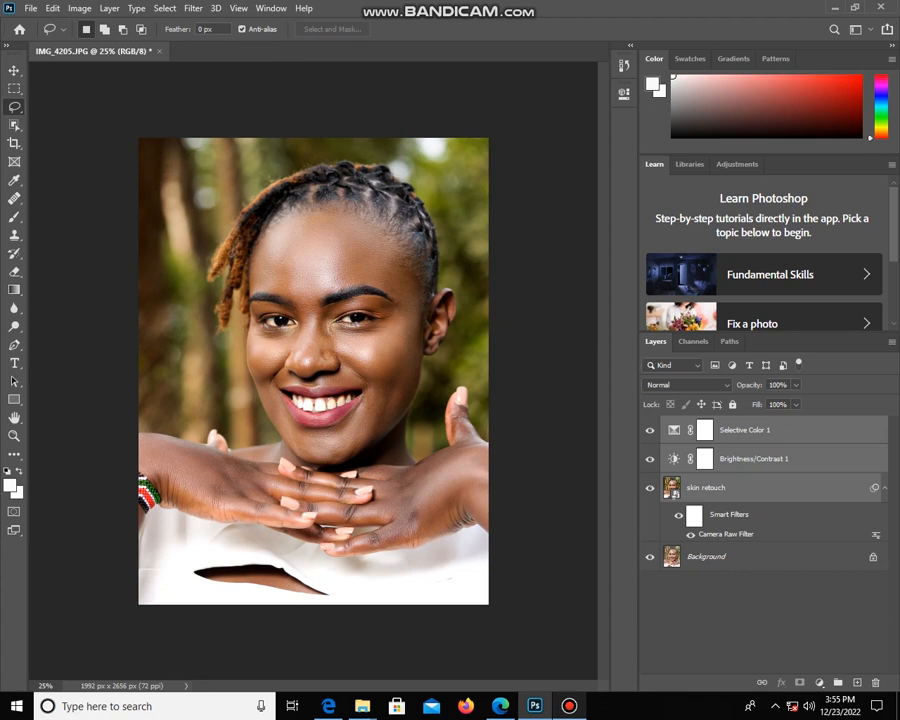
pyautogui.press('e')
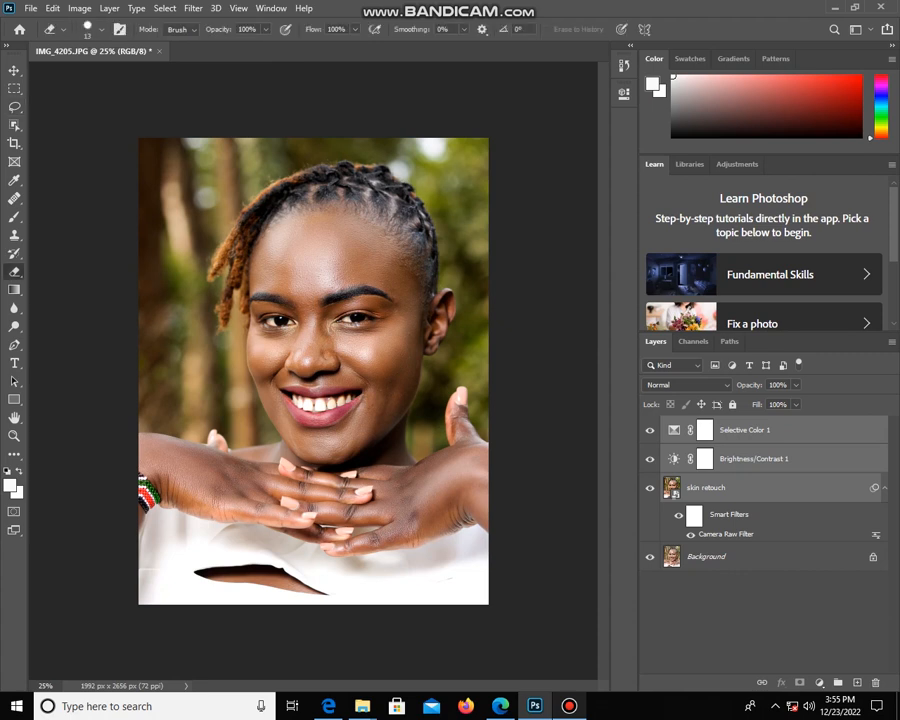
pyautogui.hotkey('ctrl', 'e')
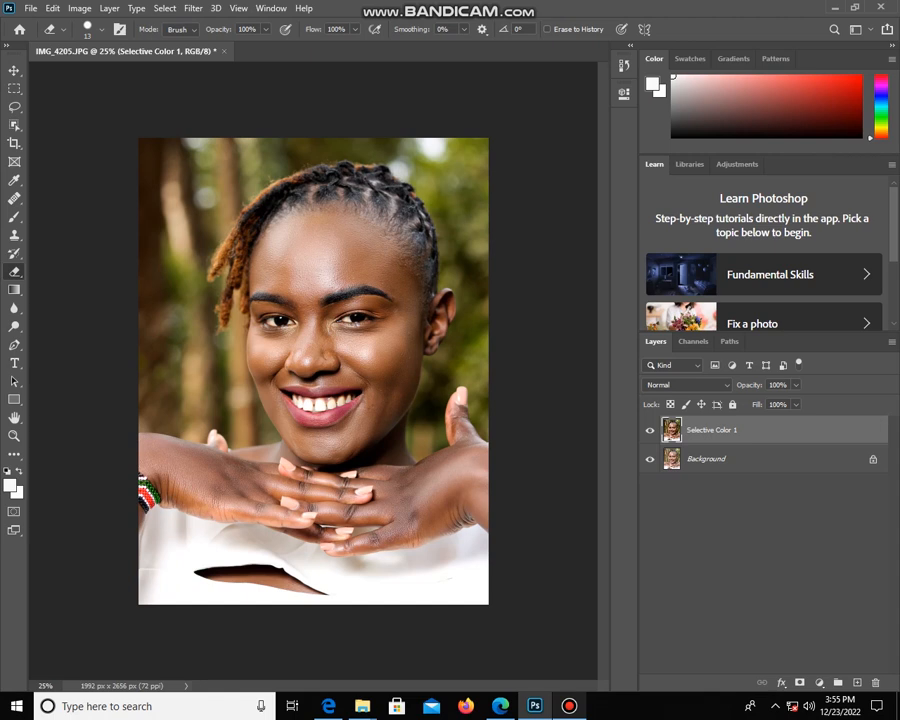
pyautogui.click(650, 431)
pyautogui.click(650, 431)
pyautogui.click(650, 431)
pyautogui.click(650, 431)
# Add an empty layer above the merged portrait and set up the Brush tool with foreground color fefafa for the eye whites.
pyautogui.click(857, 682)
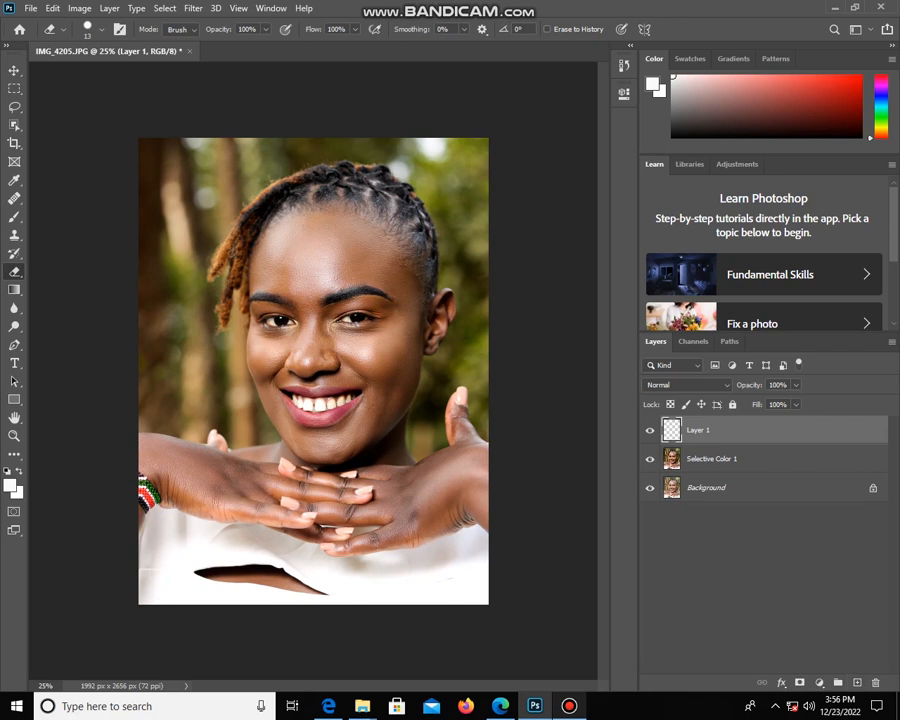
pyautogui.hotkey('ctrl', '+')
pyautogui.hotkey('ctrl', '+')
pyautogui.hotkey('ctrl', '+')
pyautogui.hotkey('ctrl', '+')
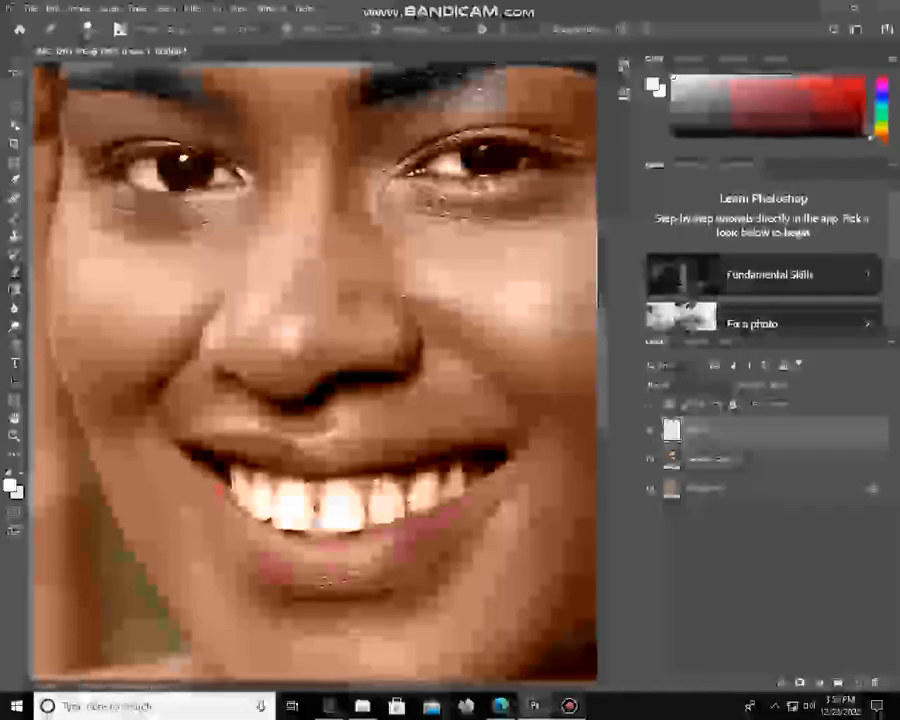
pyautogui.hotkey('ctrl', '+')
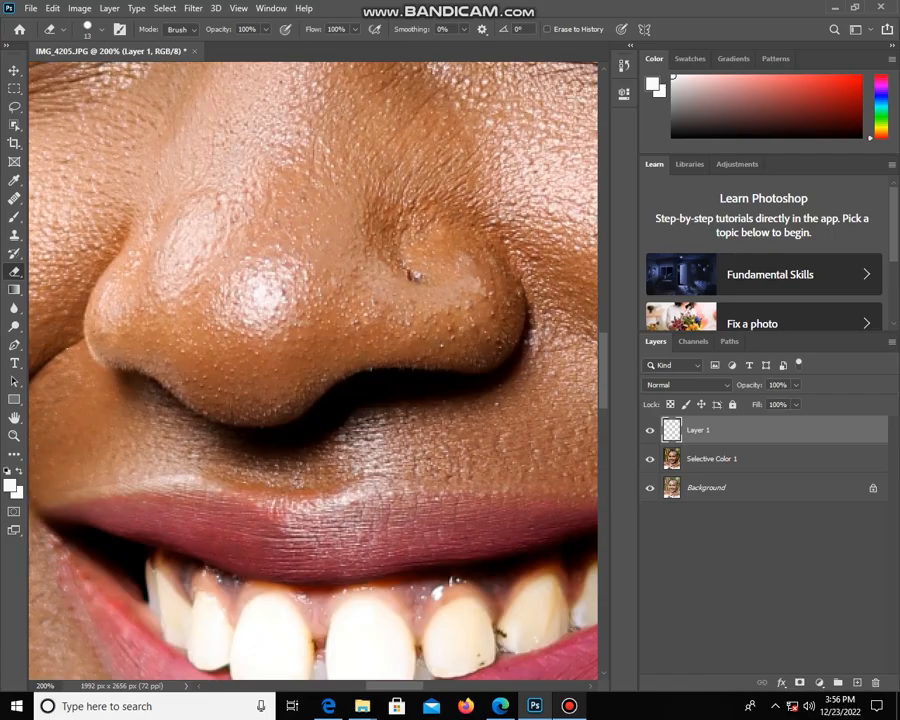
pyautogui.scroll(5, 313, 370)
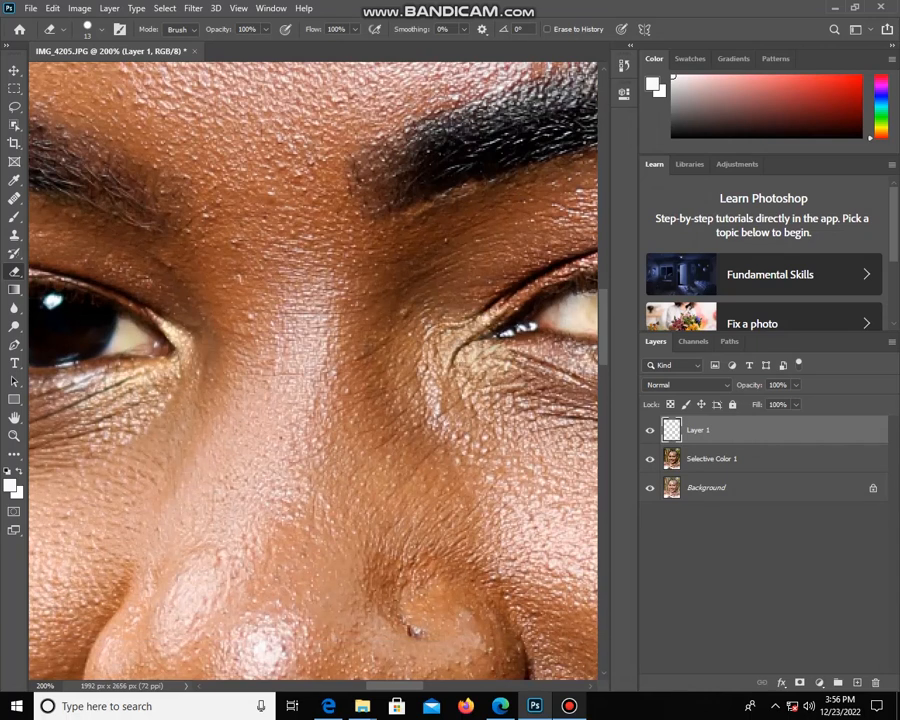
pyautogui.hscroll(5, 313, 370)
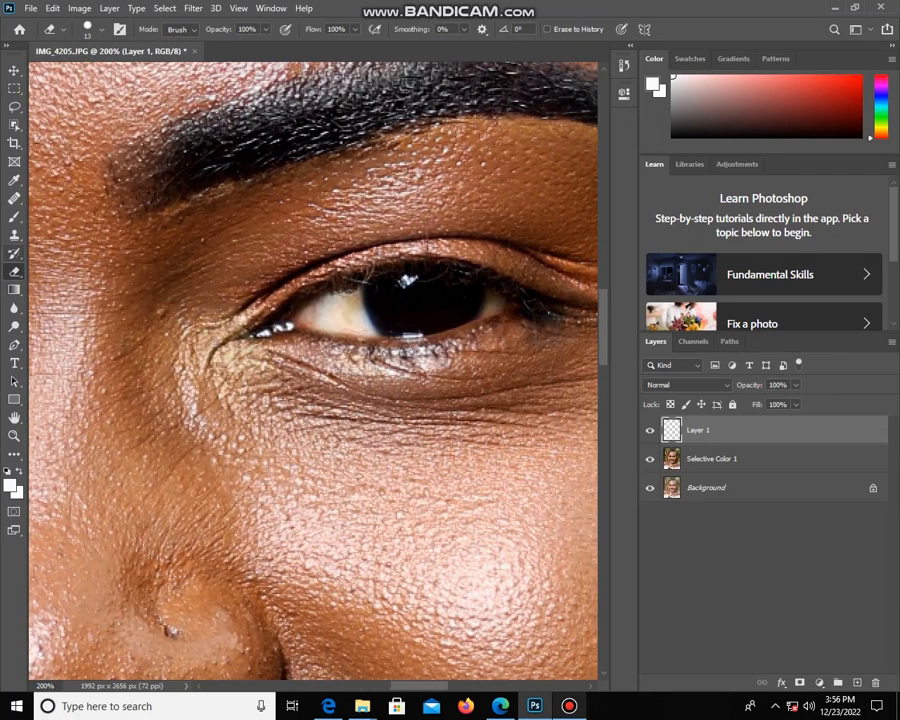
pyautogui.press('b')
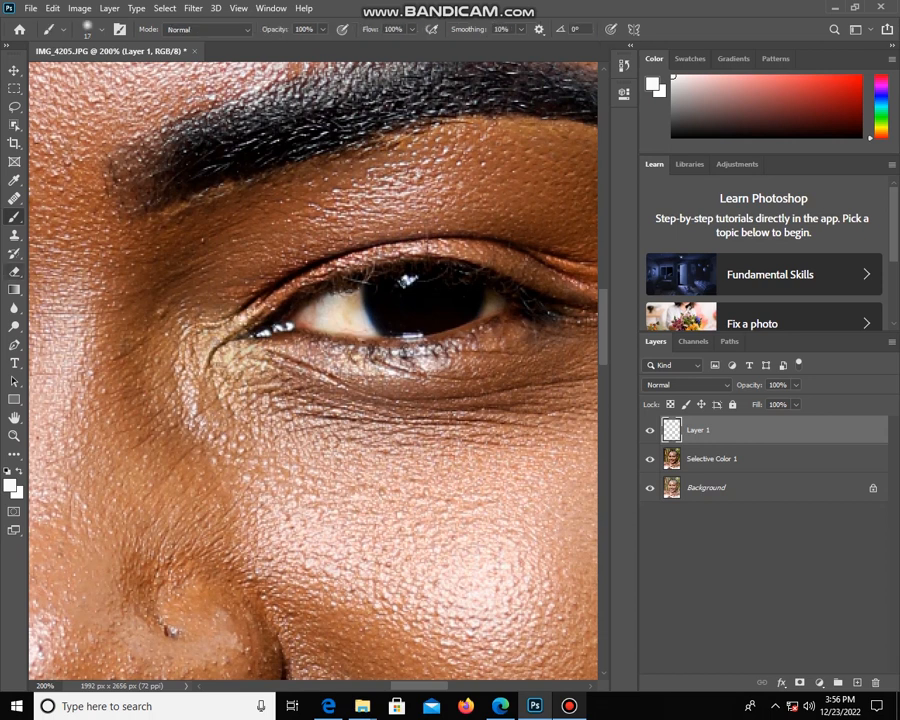
pyautogui.click(10, 485)
pyautogui.write('fefafa')
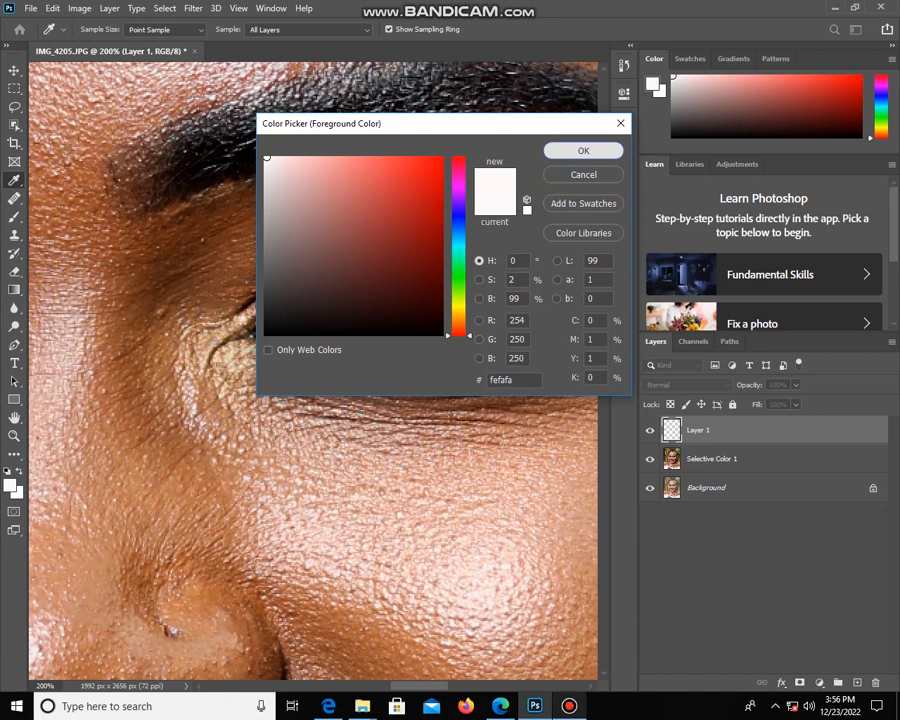
pyautogui.press('Return')
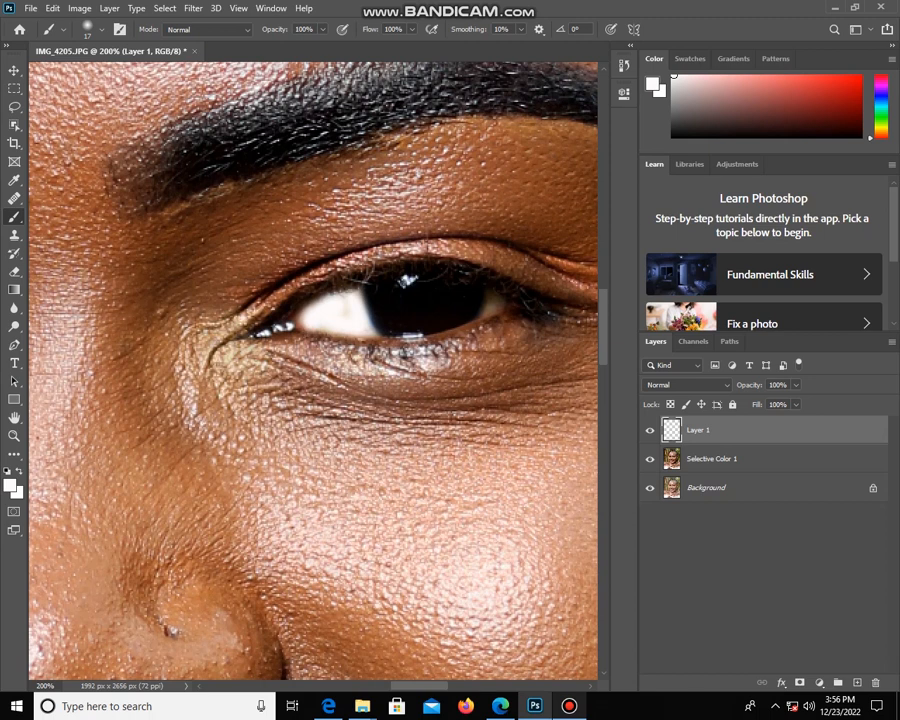
# Undo the last white stroke in the eye and reduce the soft brush's size to 9 px.
pyautogui.click(101, 30)
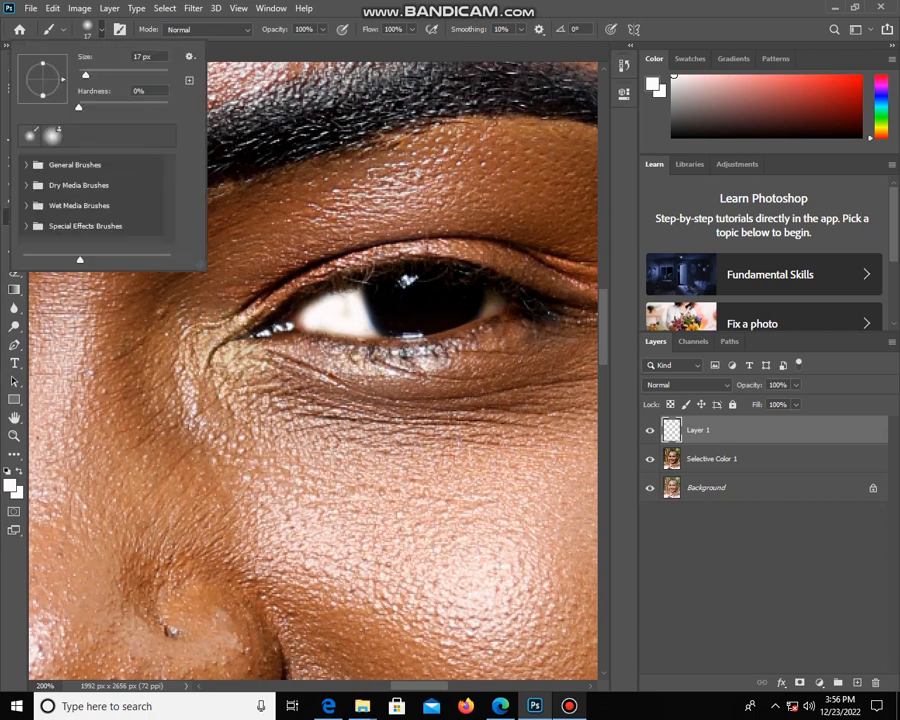
pyautogui.hotkey('ctrl', 'z')
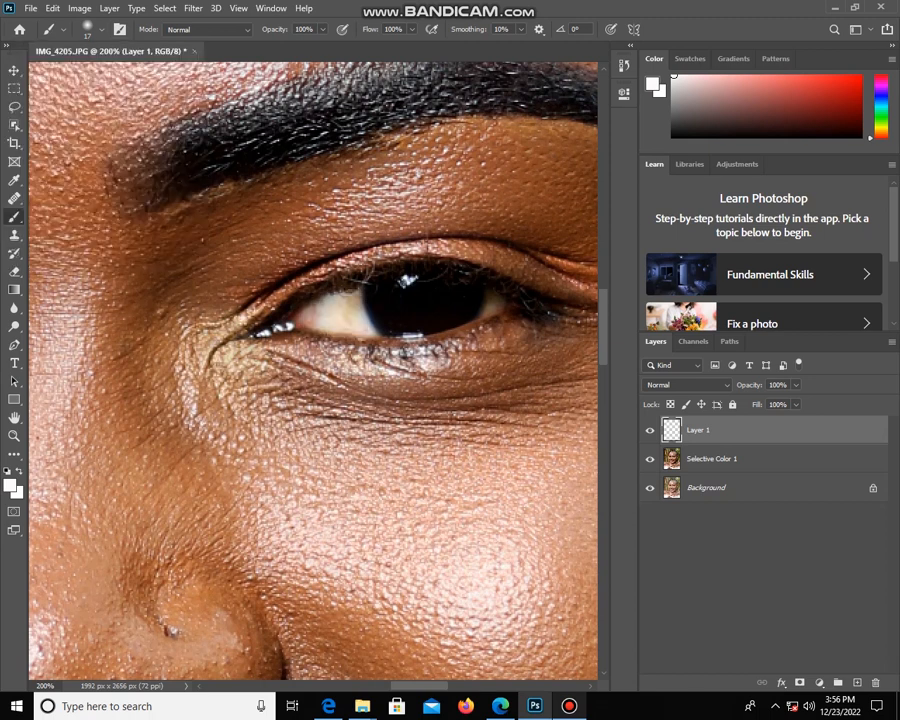
pyautogui.click(52, 8)
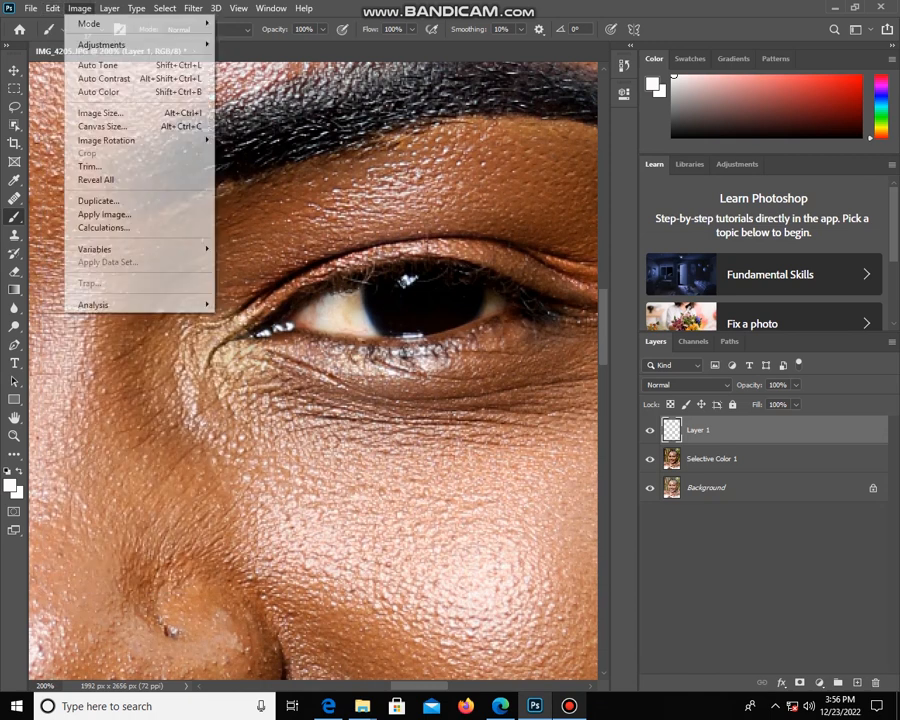
pyautogui.click(80, 8)
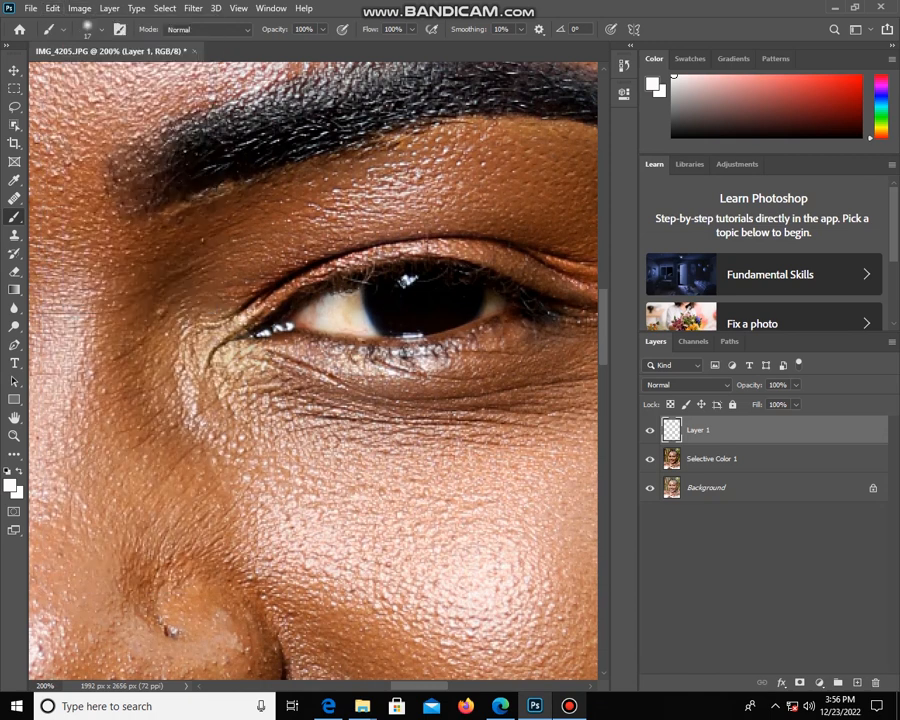
pyautogui.click(92, 28)
pyautogui.moveTo(86, 75); pyautogui.dragTo(82, 75)
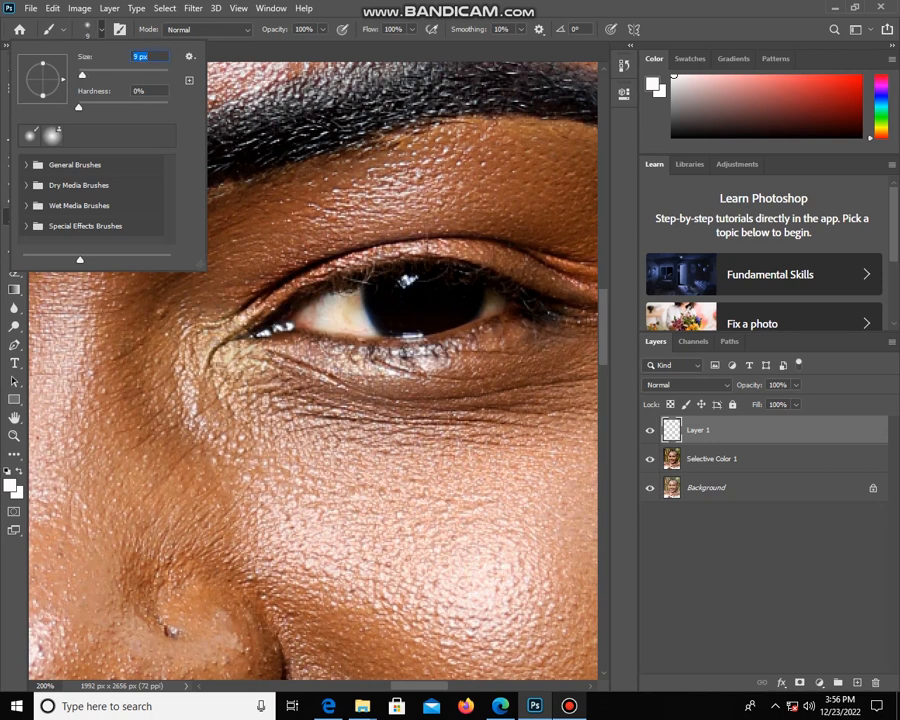
# Paint over the whites of both eyes on Layer 1 with the 9 px brush and set the layer's blend mode to Soft Light.
pyautogui.moveTo(351, 288)
pyautogui.mouseDown()
pyautogui.moveTo(366, 328)
pyautogui.moveTo(308, 326)
pyautogui.moveTo(297, 315)
pyautogui.moveTo(342, 295)
pyautogui.moveTo(307, 302)
pyautogui.moveTo(346, 292)
pyautogui.moveTo(353, 321)
pyautogui.moveTo(322, 323)
pyautogui.mouseUp()
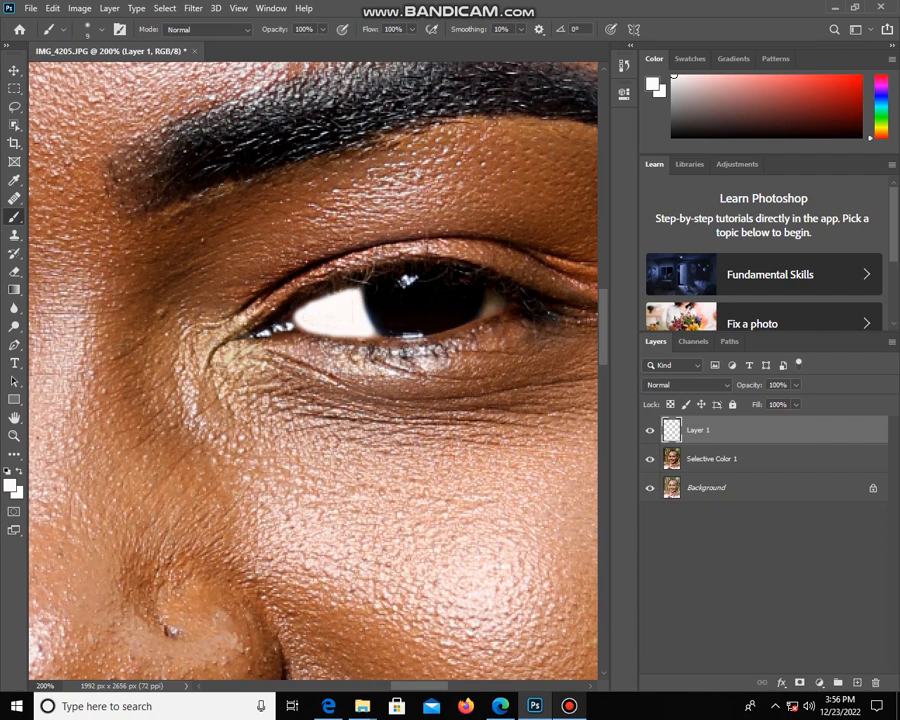
pyautogui.moveTo(486, 297); pyautogui.dragTo(491, 310)
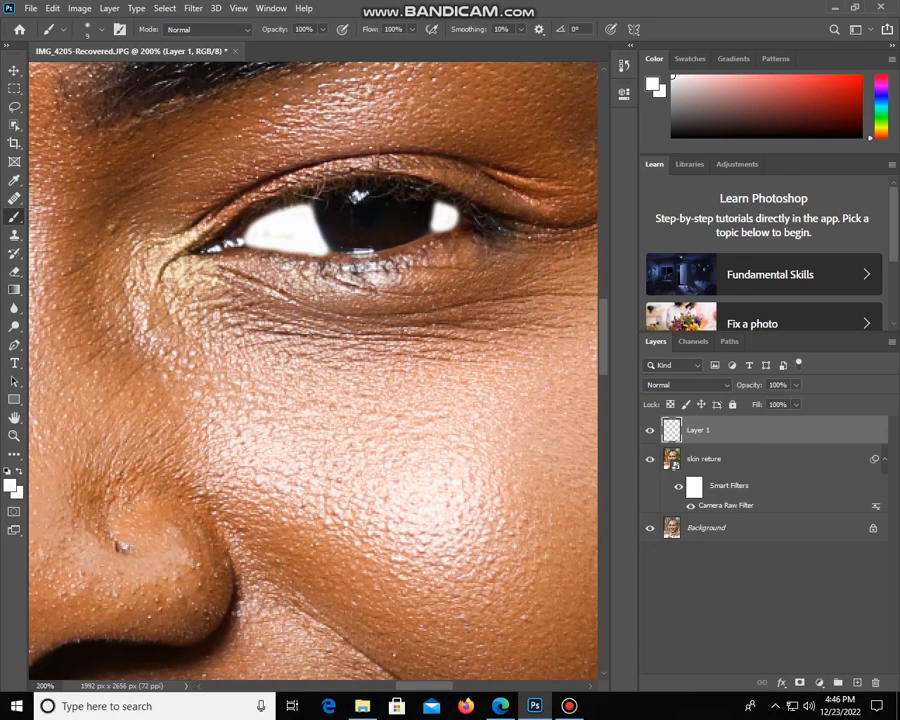
pyautogui.hscroll(-4, 313, 370)
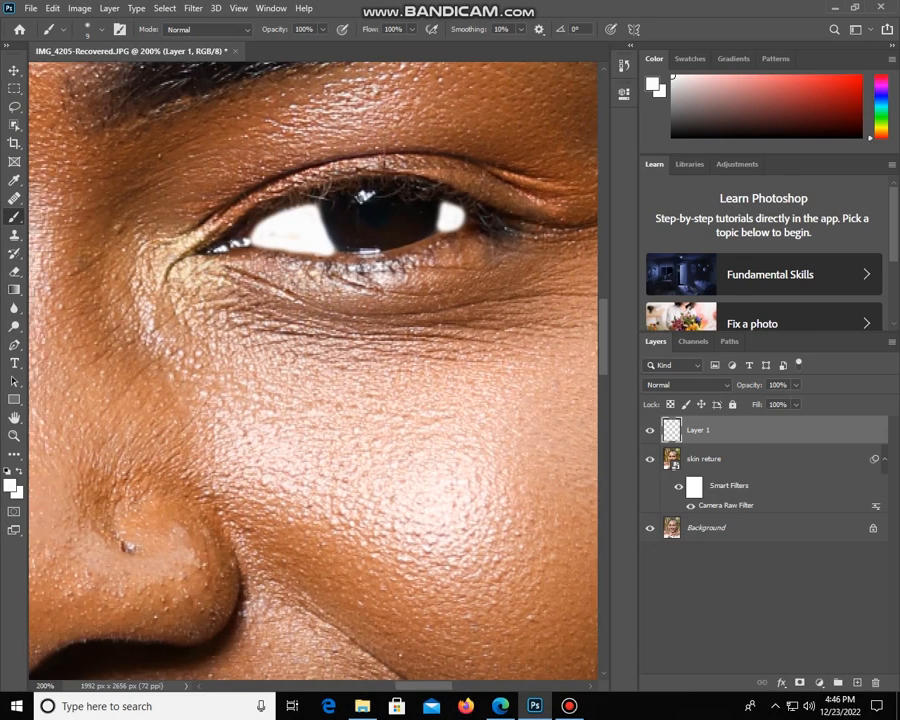
pyautogui.hscroll(-3, 313, 370)
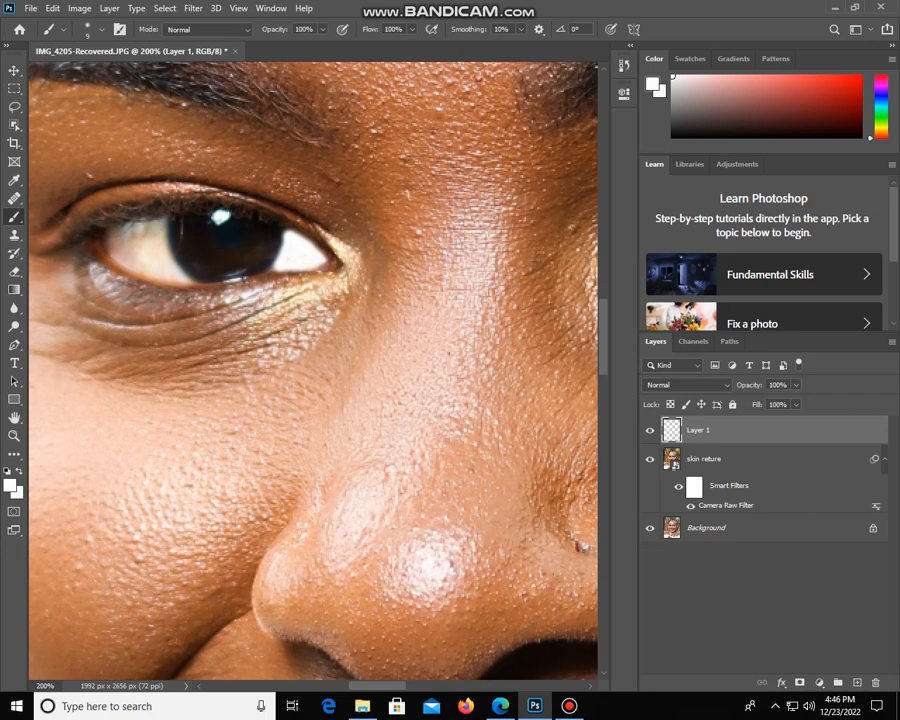
pyautogui.moveTo(160, 216); pyautogui.dragTo(180, 277)
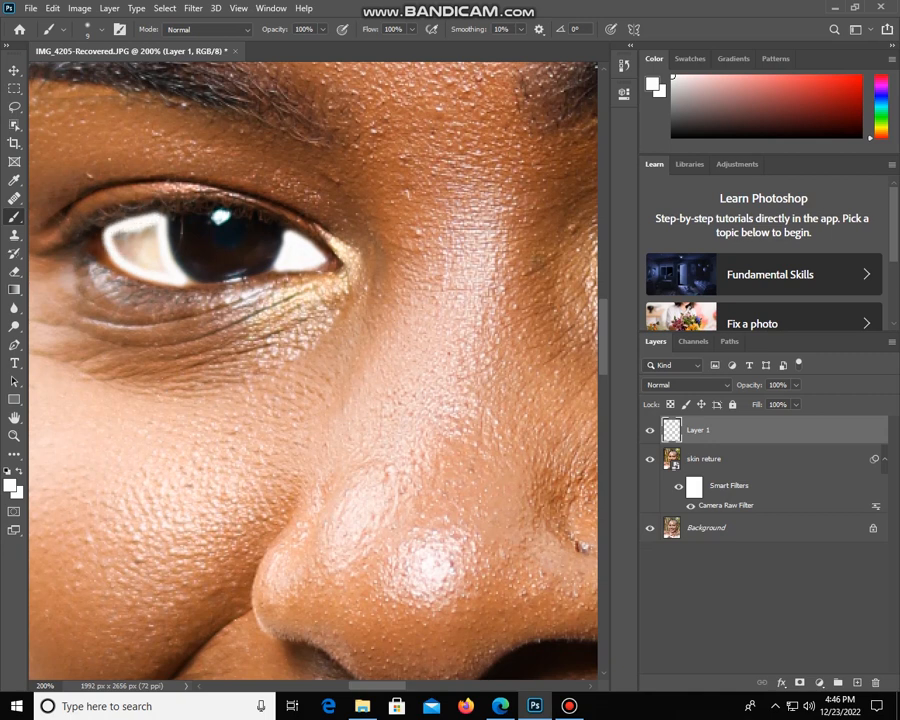
pyautogui.moveTo(113, 232)
pyautogui.mouseDown()
pyautogui.moveTo(135, 258)
pyautogui.moveTo(159, 264)
pyautogui.moveTo(133, 233)
pyautogui.moveTo(142, 245)
pyautogui.mouseUp()
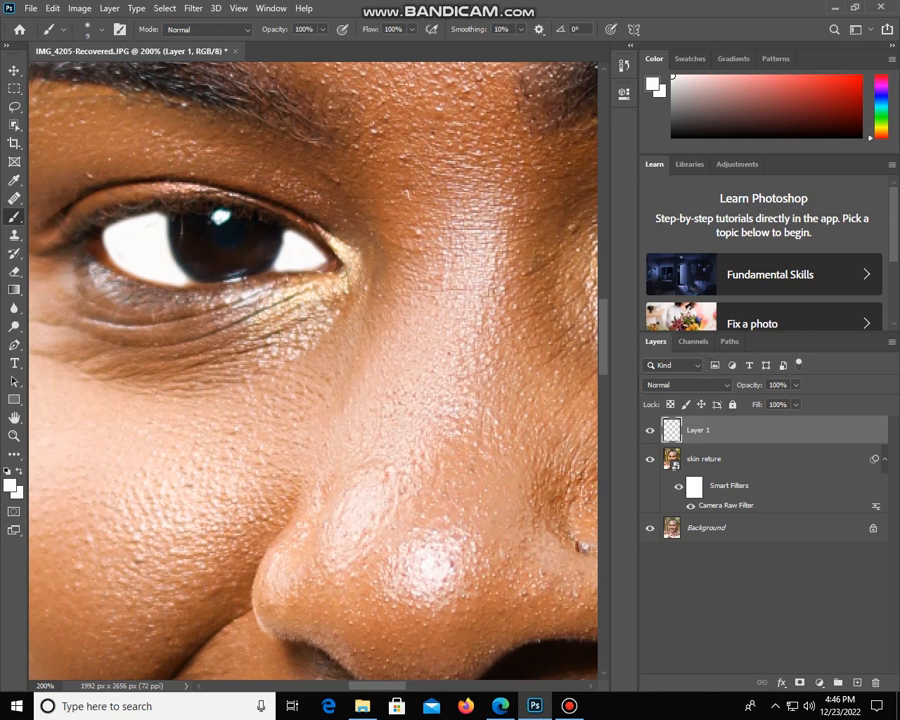
pyautogui.click(687, 384)
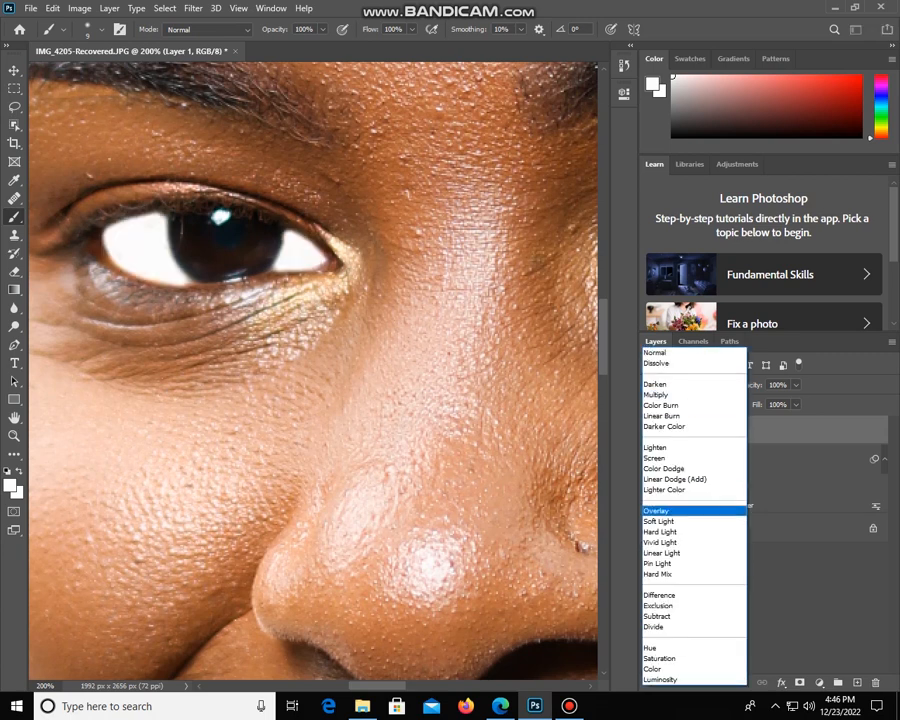
pyautogui.click(658, 521)
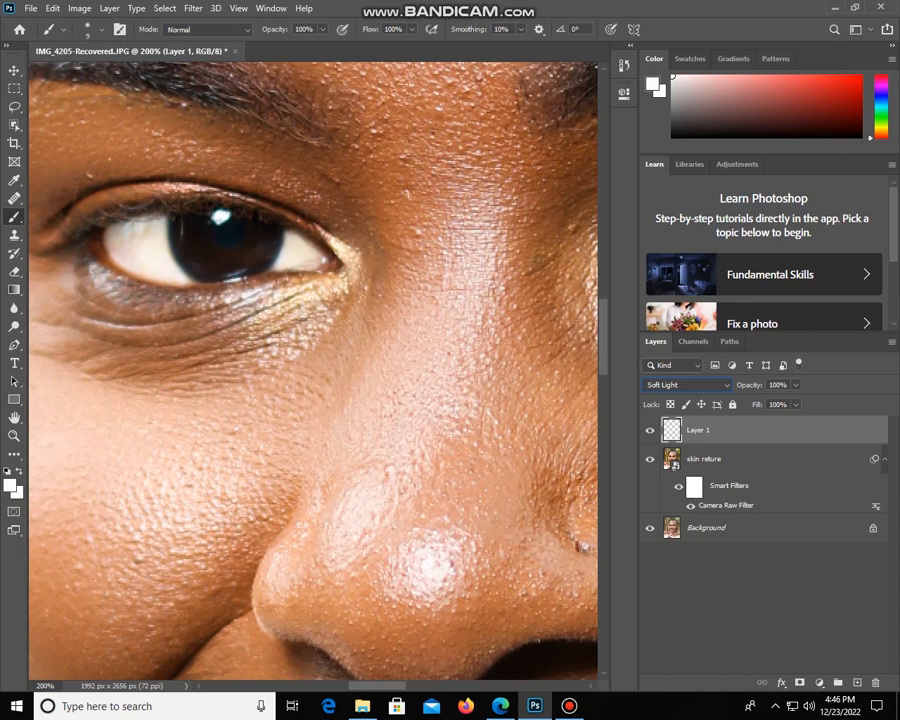
# Toggle the visibility of Layer 1 close up and at a wider view to compare the eyes before and after whitening.
pyautogui.click(650, 430)
pyautogui.click(650, 430)
pyautogui.click(650, 430)
pyautogui.click(650, 430)
pyautogui.hotkey('ctrl', '-')
pyautogui.hotkey('ctrl', '-')
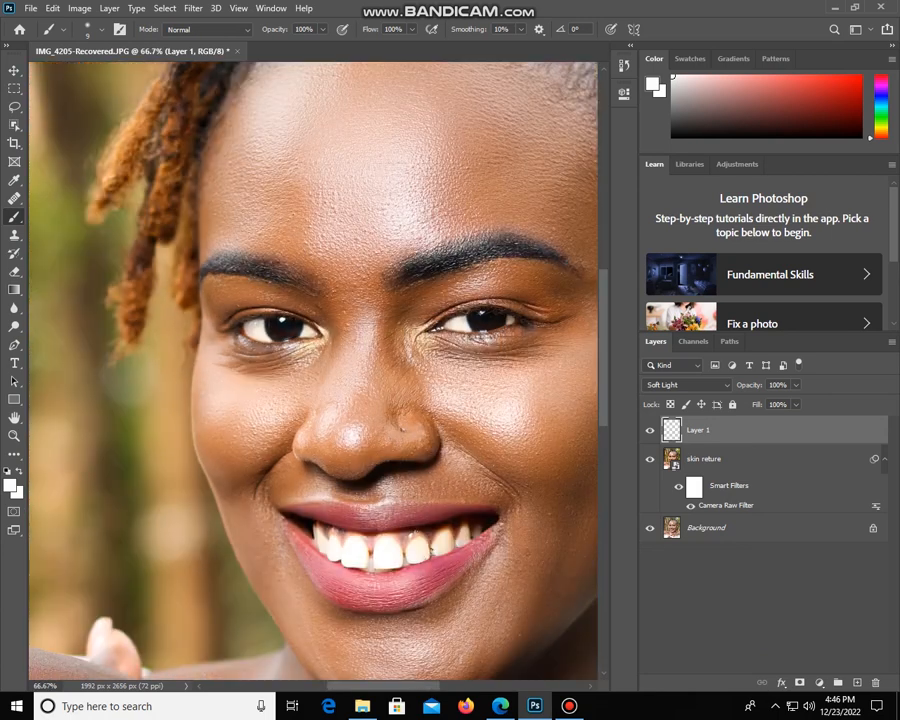
pyautogui.click(650, 430)
pyautogui.click(650, 430)
pyautogui.click(650, 430)
pyautogui.click(650, 430)
# Add an empty layer above Layer 1 and paint the yellowish side teeth near the left mouth corner white with the 9 px brush.
pyautogui.hotkey('ctrl', 'shift', 'alt', 'n')
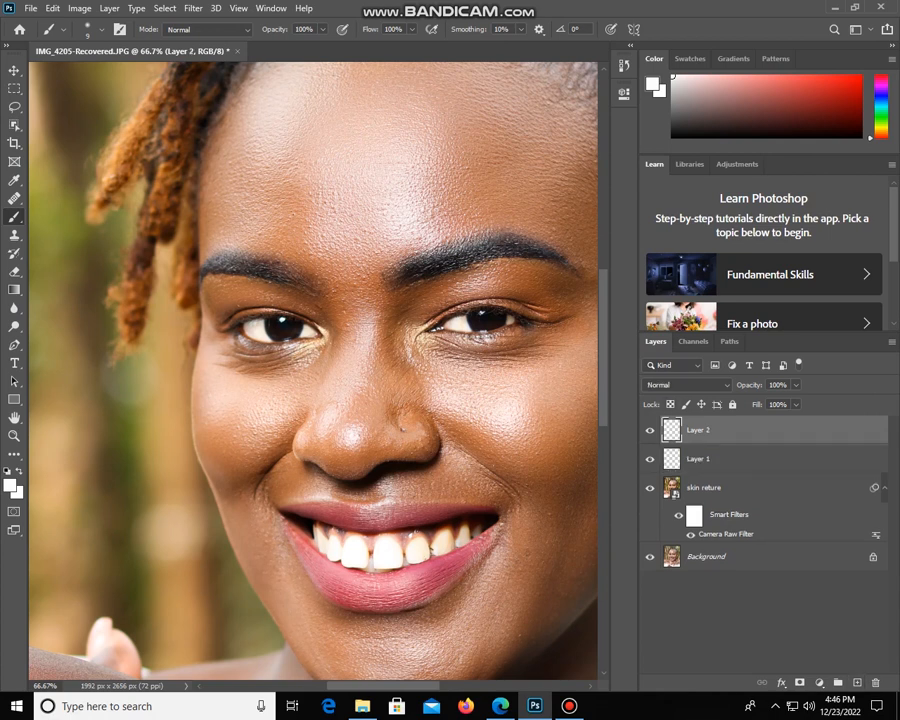
pyautogui.scroll(-5, 472, 284)
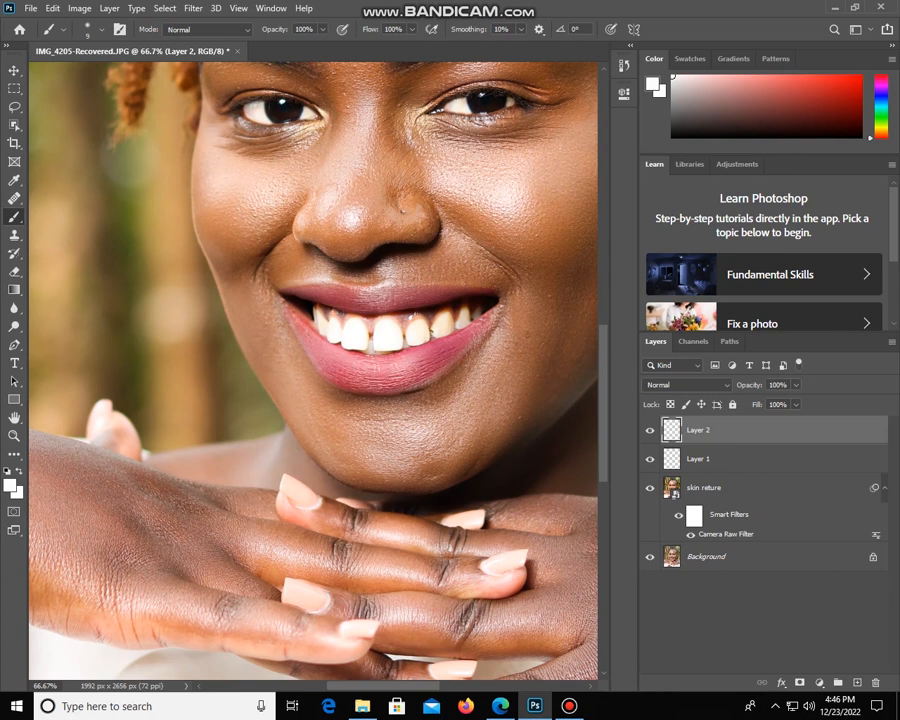
pyautogui.hotkey('ctrl', '+')
pyautogui.hotkey('ctrl', '+')
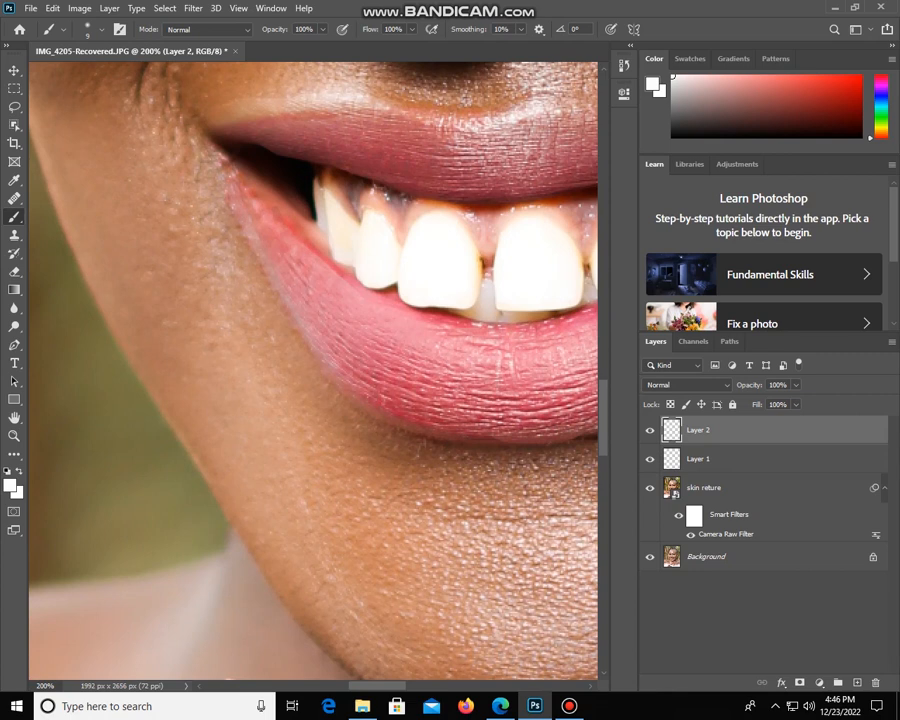
pyautogui.hotkey('ctrl', '+')
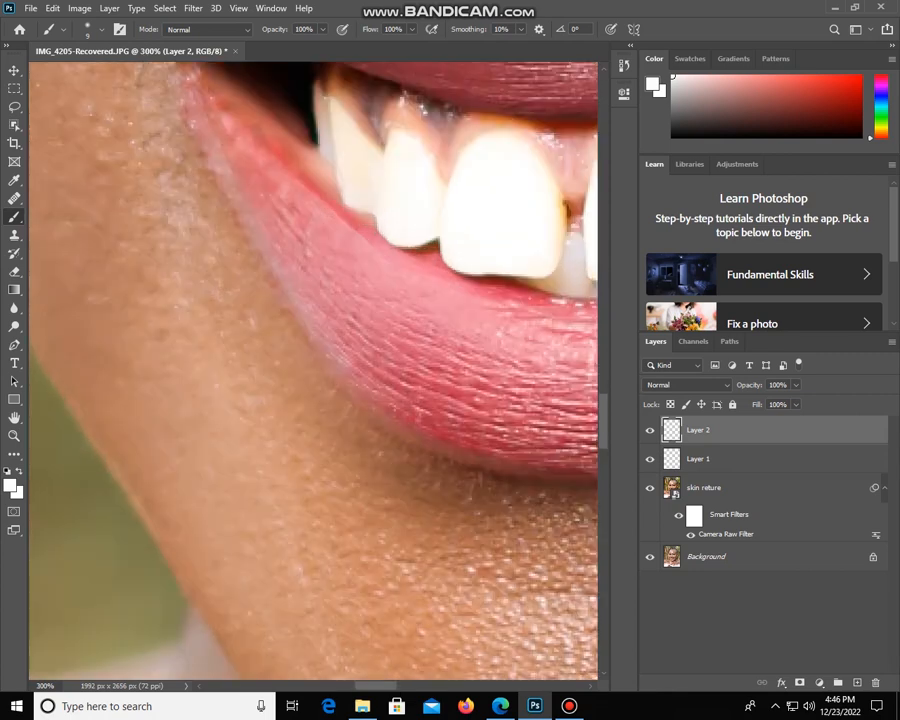
pyautogui.hscroll(3, 314, 370)
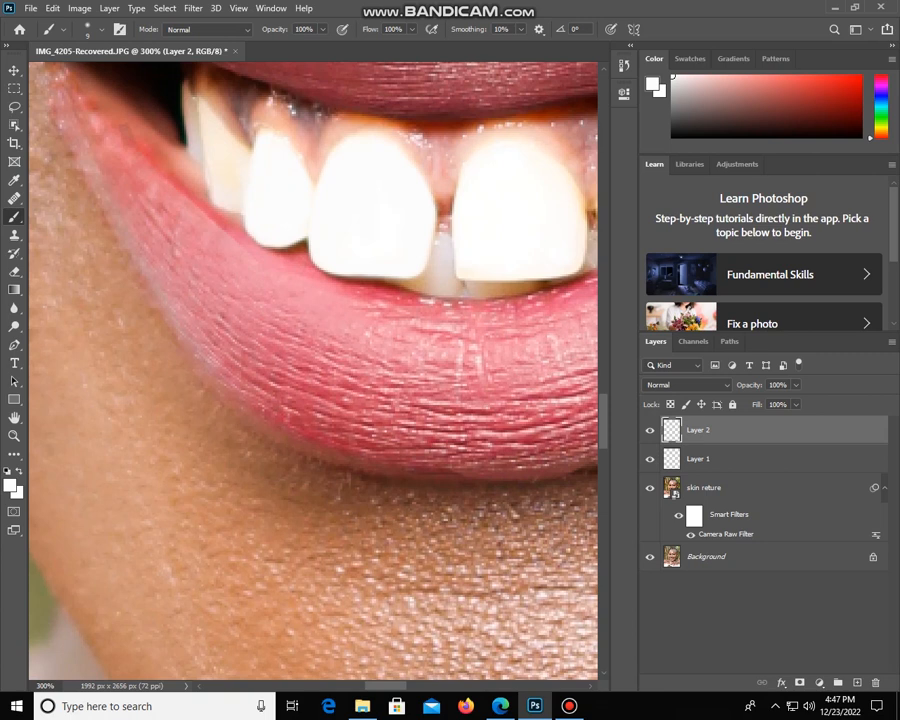
pyautogui.moveTo(198, 104)
pyautogui.mouseDown()
pyautogui.moveTo(242, 162)
pyautogui.moveTo(234, 205)
pyautogui.mouseUp()
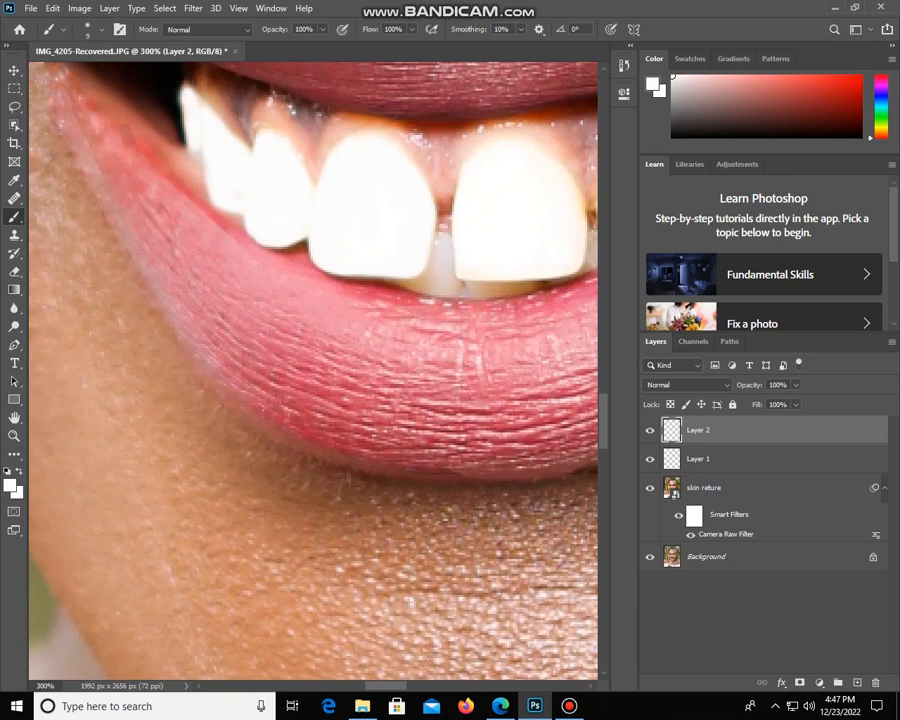
# Paint the gaps around the two front teeth and the spotted tooth to their right white on Layer 2.
pyautogui.hscroll(8, 313, 370)
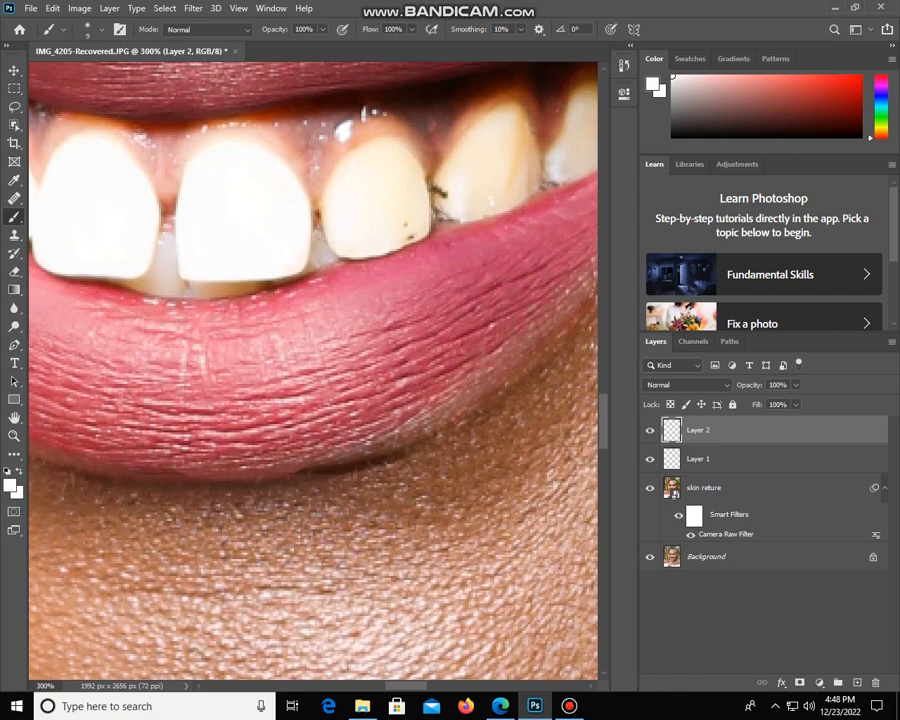
pyautogui.moveTo(163, 240)
pyautogui.mouseDown()
pyautogui.moveTo(164, 287)
pyautogui.moveTo(154, 272)
pyautogui.moveTo(161, 274)
pyautogui.moveTo(165, 238)
pyautogui.moveTo(150, 287)
pyautogui.moveTo(121, 283)
pyautogui.moveTo(148, 274)
pyautogui.moveTo(213, 288)
pyautogui.moveTo(257, 284)
pyautogui.moveTo(194, 281)
pyautogui.mouseUp()
pyautogui.moveTo(318, 234)
pyautogui.mouseDown()
pyautogui.moveTo(307, 266)
pyautogui.moveTo(326, 244)
pyautogui.mouseUp()
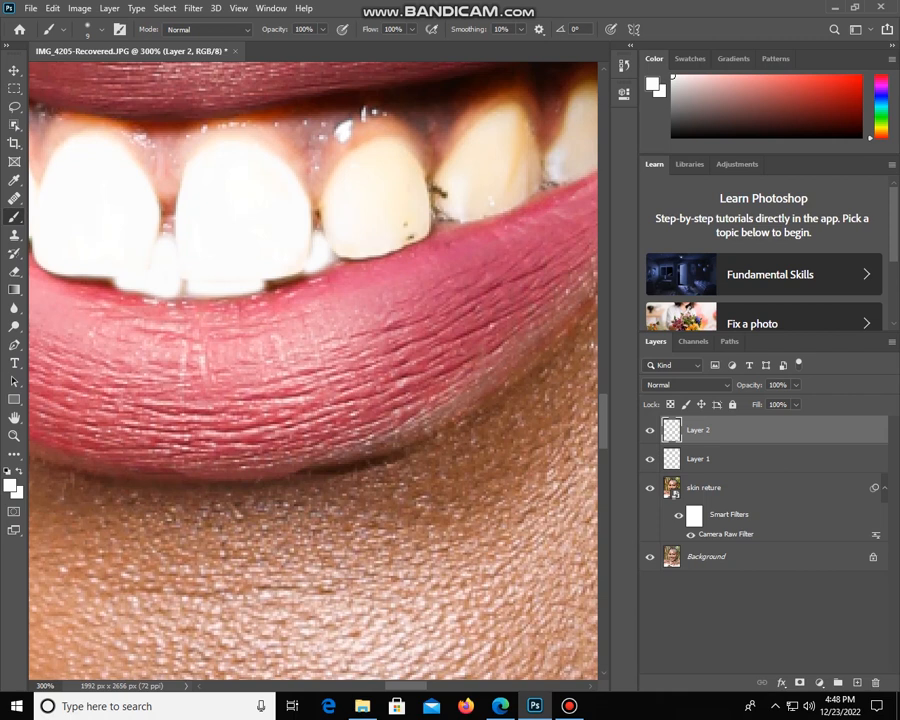
pyautogui.click(324, 220)
pyautogui.moveTo(351, 256)
pyautogui.mouseDown()
pyautogui.moveTo(337, 255)
pyautogui.moveTo(397, 245)
pyautogui.moveTo(406, 229)
pyautogui.moveTo(393, 225)
pyautogui.moveTo(400, 187)
pyautogui.moveTo(376, 152)
pyautogui.moveTo(337, 166)
pyautogui.mouseUp()
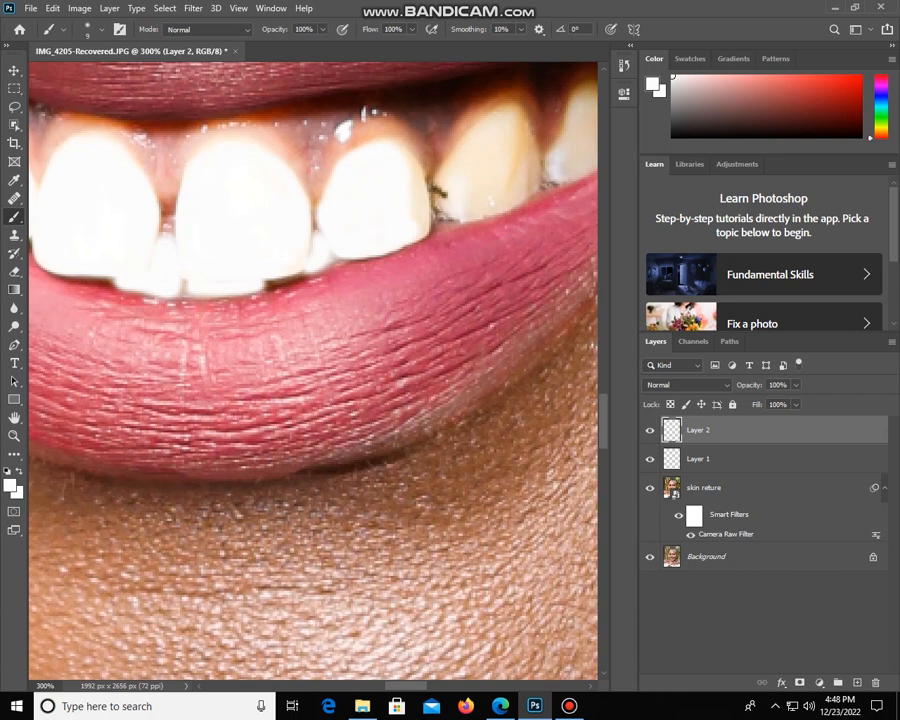
pyautogui.moveTo(408, 158)
pyautogui.mouseDown()
pyautogui.moveTo(418, 219)
pyautogui.moveTo(411, 236)
pyautogui.moveTo(419, 208)
pyautogui.mouseUp()
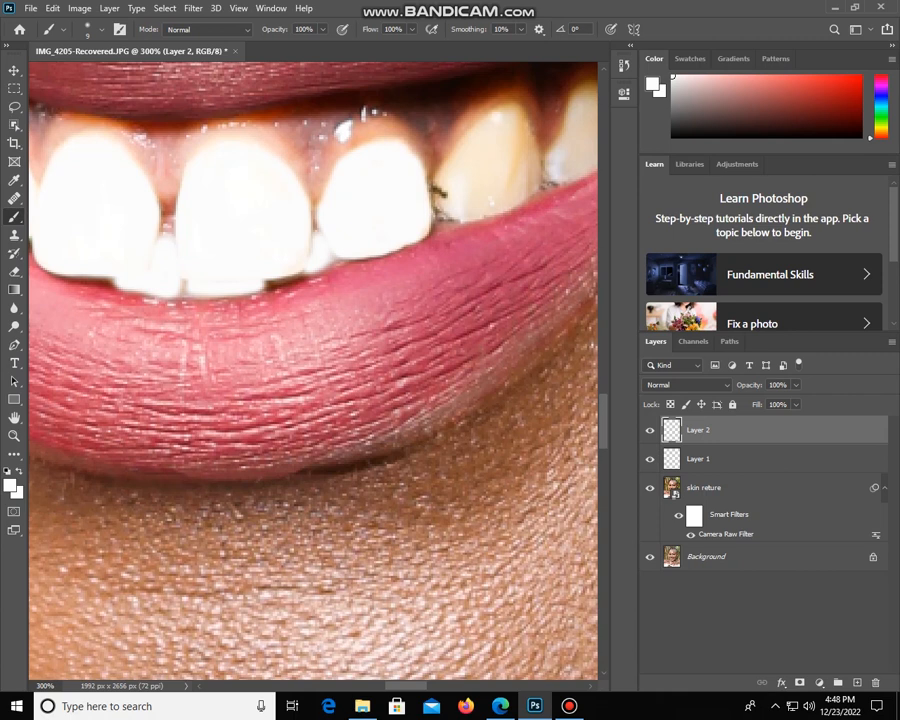
# Paint the remaining yellowish teeth toward the right mouth corner white on Layer 2.
pyautogui.moveTo(436, 184)
pyautogui.mouseDown()
pyautogui.moveTo(436, 202)
pyautogui.moveTo(452, 213)
pyautogui.moveTo(482, 213)
pyautogui.moveTo(507, 186)
pyautogui.mouseUp()
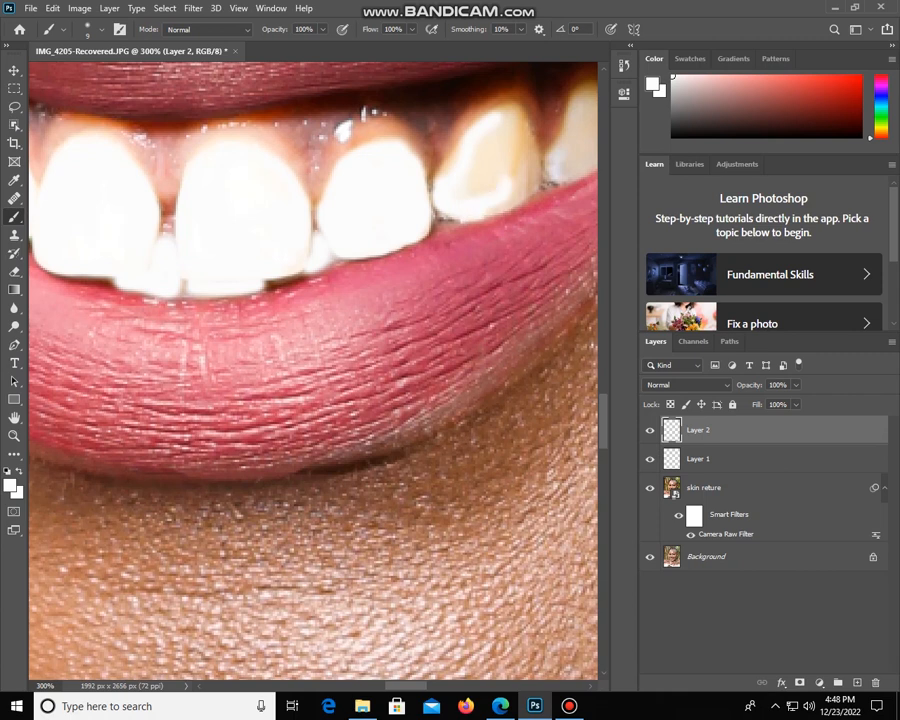
pyautogui.moveTo(436, 178)
pyautogui.mouseDown()
pyautogui.moveTo(461, 132)
pyautogui.moveTo(512, 108)
pyautogui.moveTo(536, 141)
pyautogui.moveTo(534, 185)
pyautogui.moveTo(507, 191)
pyautogui.moveTo(473, 164)
pyautogui.moveTo(481, 143)
pyautogui.moveTo(494, 168)
pyautogui.moveTo(505, 144)
pyautogui.moveTo(496, 136)
pyautogui.moveTo(507, 130)
pyautogui.moveTo(525, 148)
pyautogui.moveTo(512, 170)
pyautogui.moveTo(531, 180)
pyautogui.moveTo(533, 152)
pyautogui.mouseUp()
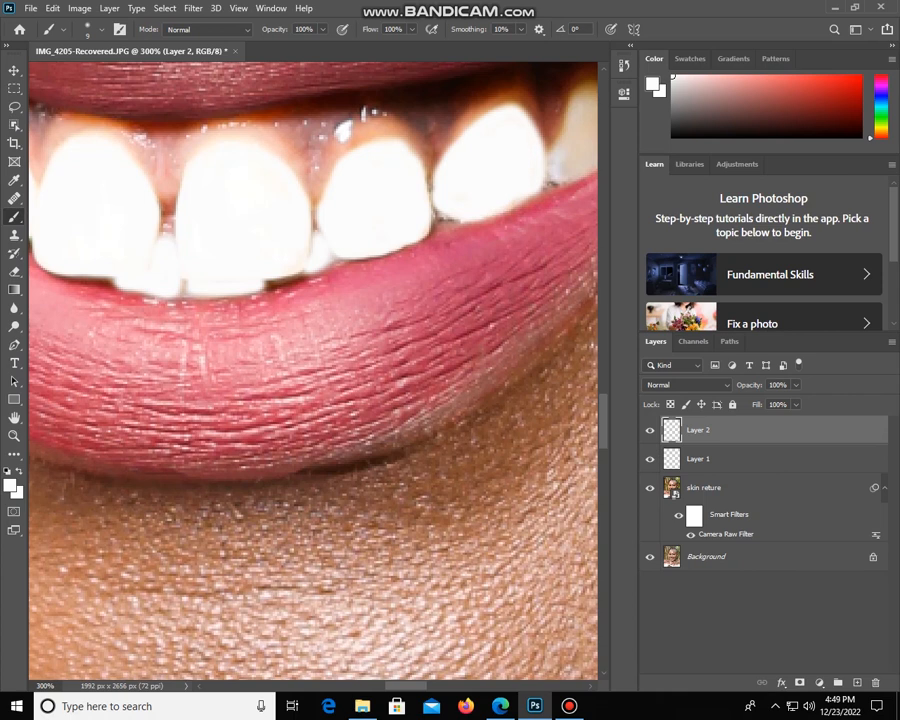
pyautogui.hscroll(5, 313, 371)
pyautogui.moveTo(345, 90)
pyautogui.mouseDown()
pyautogui.moveTo(320, 140)
pyautogui.moveTo(315, 178)
pyautogui.moveTo(357, 147)
pyautogui.moveTo(368, 122)
pyautogui.moveTo(352, 90)
pyautogui.mouseUp()
pyautogui.moveTo(366, 112)
pyautogui.mouseDown()
pyautogui.moveTo(367, 156)
pyautogui.moveTo(344, 132)
pyautogui.moveTo(334, 158)
pyautogui.mouseUp()
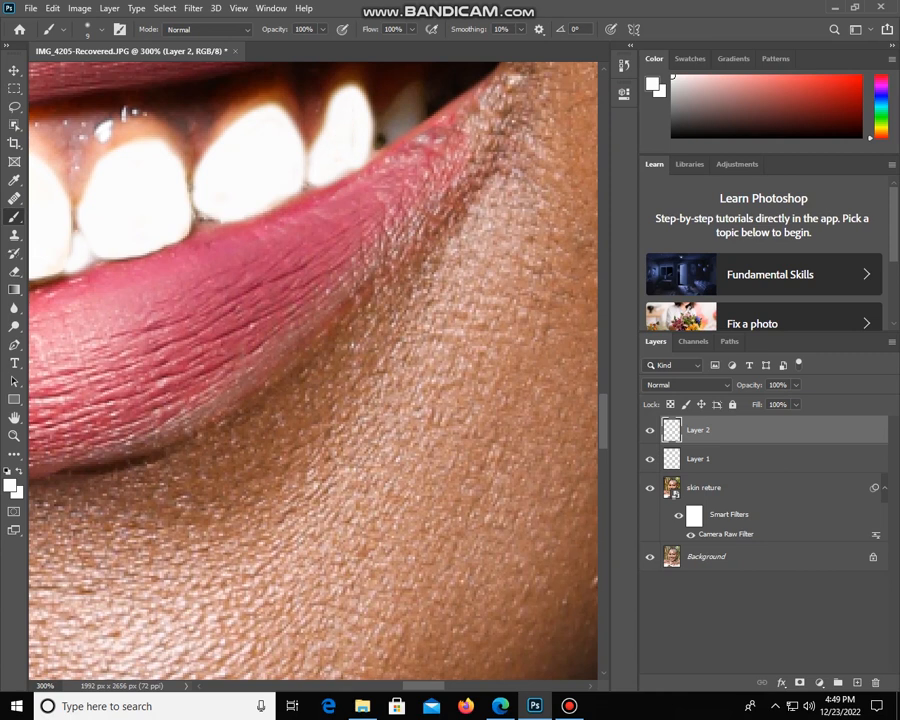
pyautogui.moveTo(416, 92)
pyautogui.mouseDown()
pyautogui.moveTo(394, 129)
pyautogui.moveTo(404, 126)
pyautogui.mouseUp()
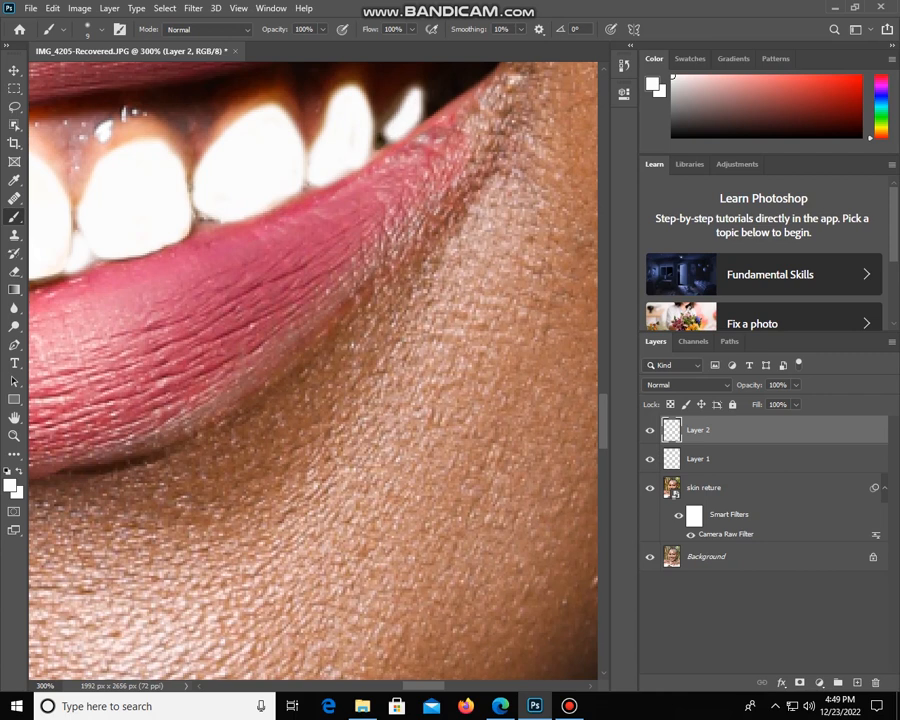
# Set the teeth layer's blend mode to Overlay and duplicate the layer.
pyautogui.hotkey('ctrl', '-')
pyautogui.hotkey('ctrl', '-')
pyautogui.hotkey('ctrl', '-')
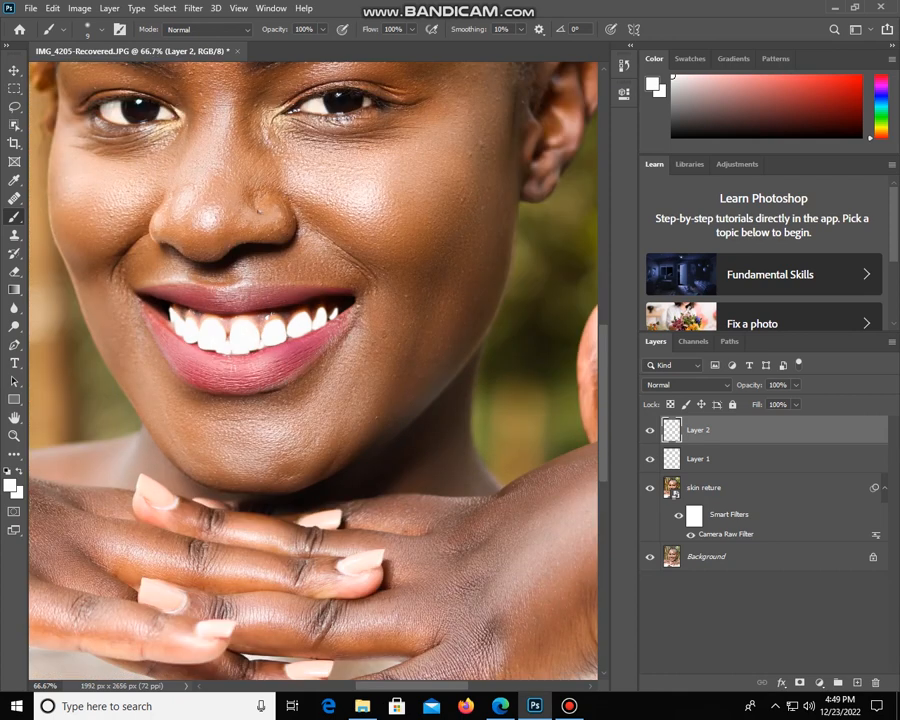
pyautogui.click(690, 385)
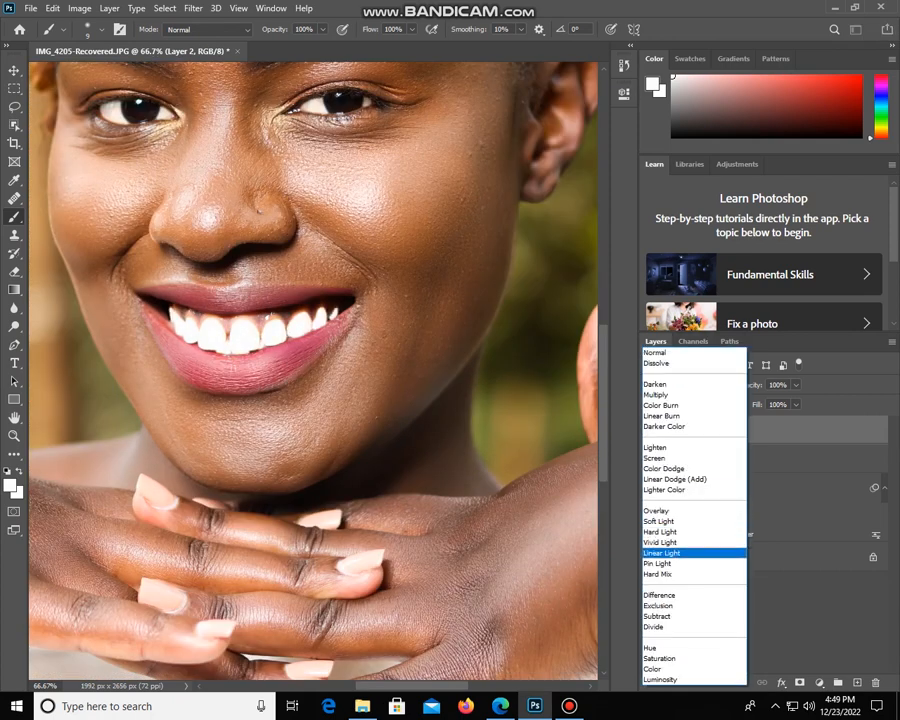
pyautogui.click(658, 510)
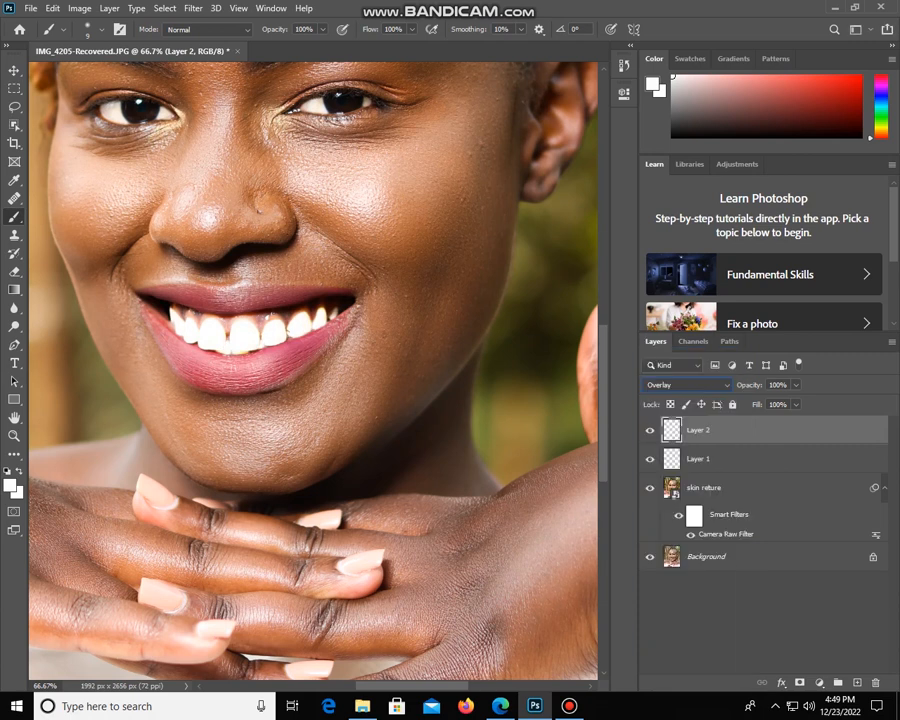
pyautogui.hotkey('ctrl', 'j')
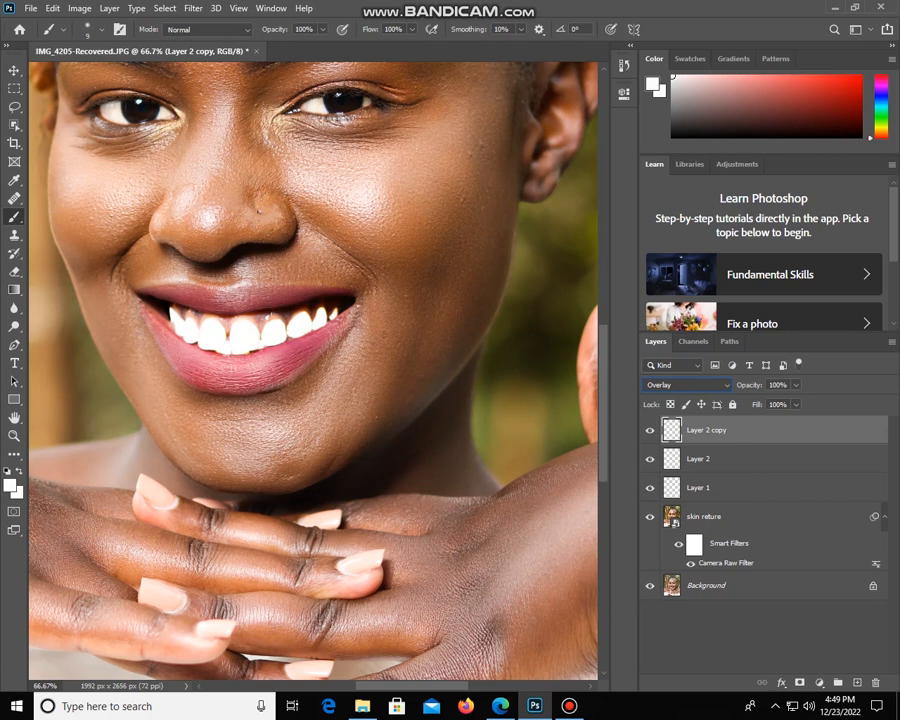
# Add an empty layer above Layer 2 copy and paint out the yellow and dark spots on the pointed tooth right of the front teeth.
pyautogui.hotkey('ctrl', '+')
pyautogui.hotkey('ctrl', '+')
pyautogui.hotkey('ctrl', '+')
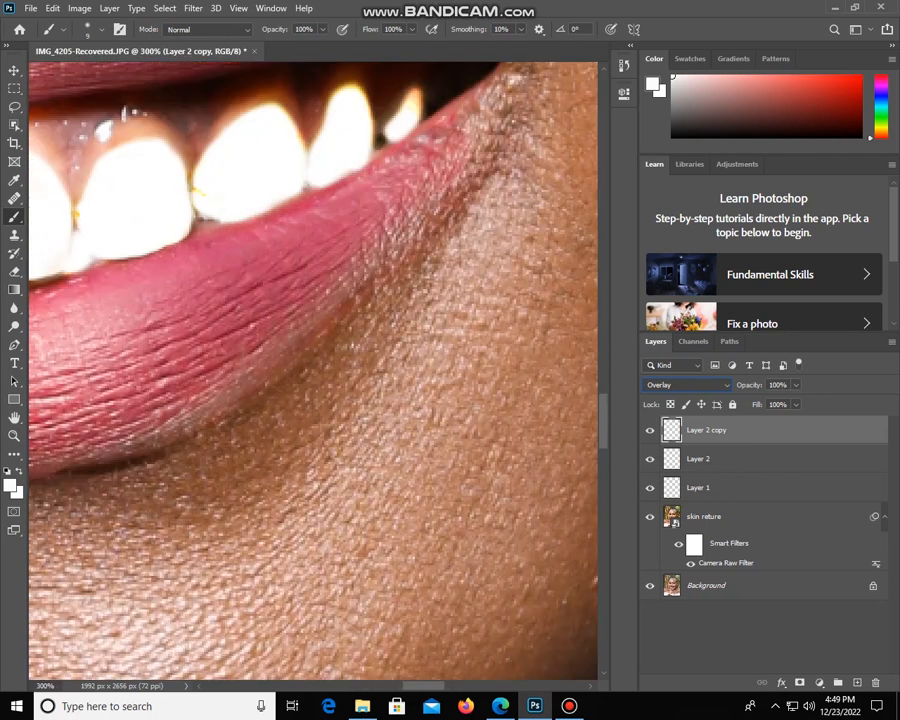
pyautogui.hotkey('ctrl', '+')
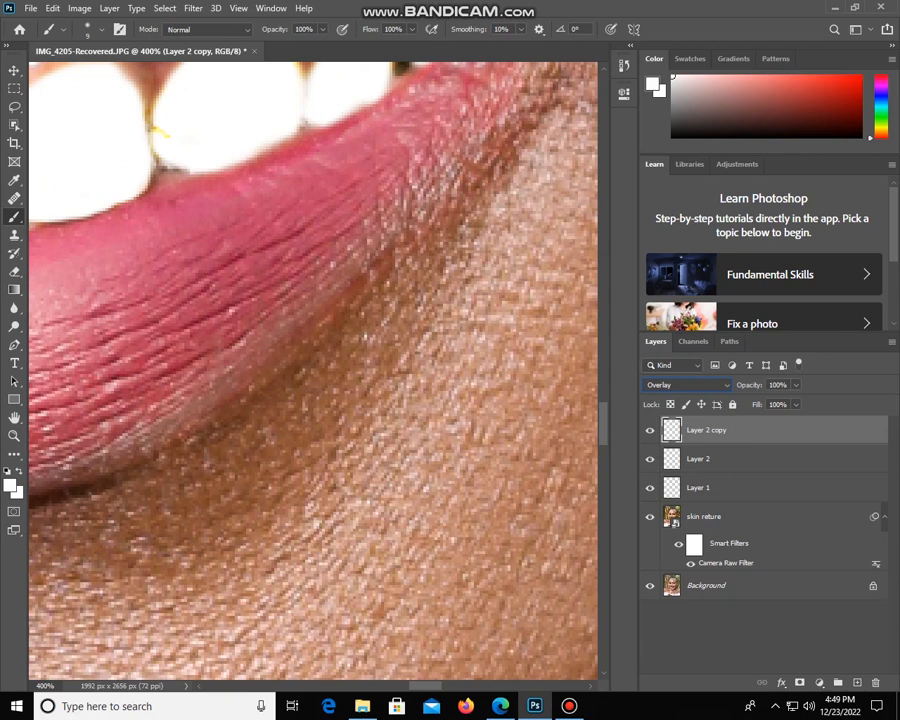
pyautogui.hotkey('ctrl', 'shift', 'alt', 'n')
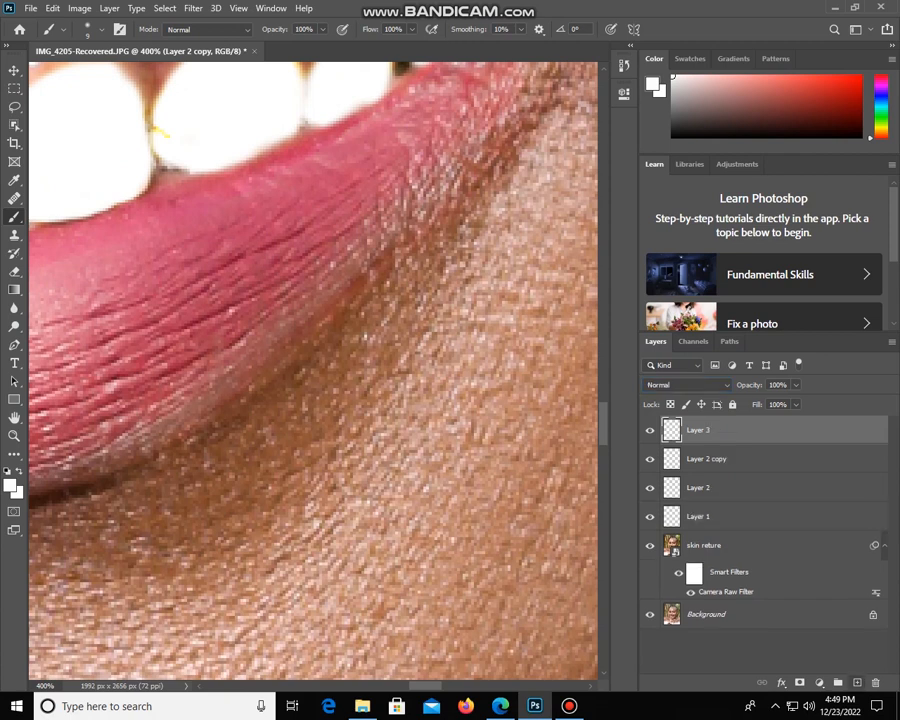
pyautogui.scroll(7, 313, 370)
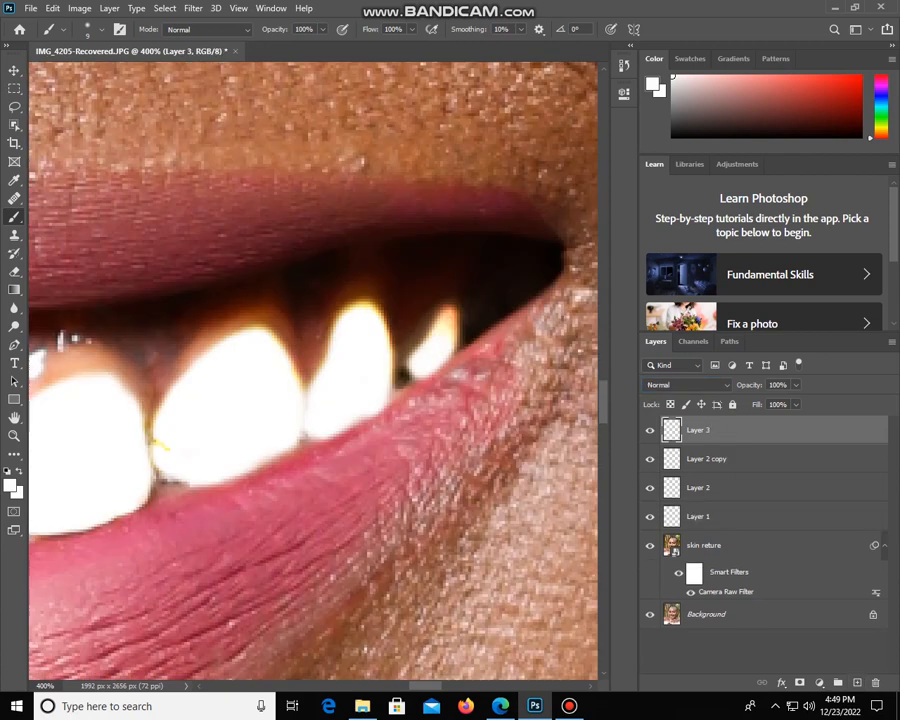
pyautogui.scroll(-1, 313, 370)
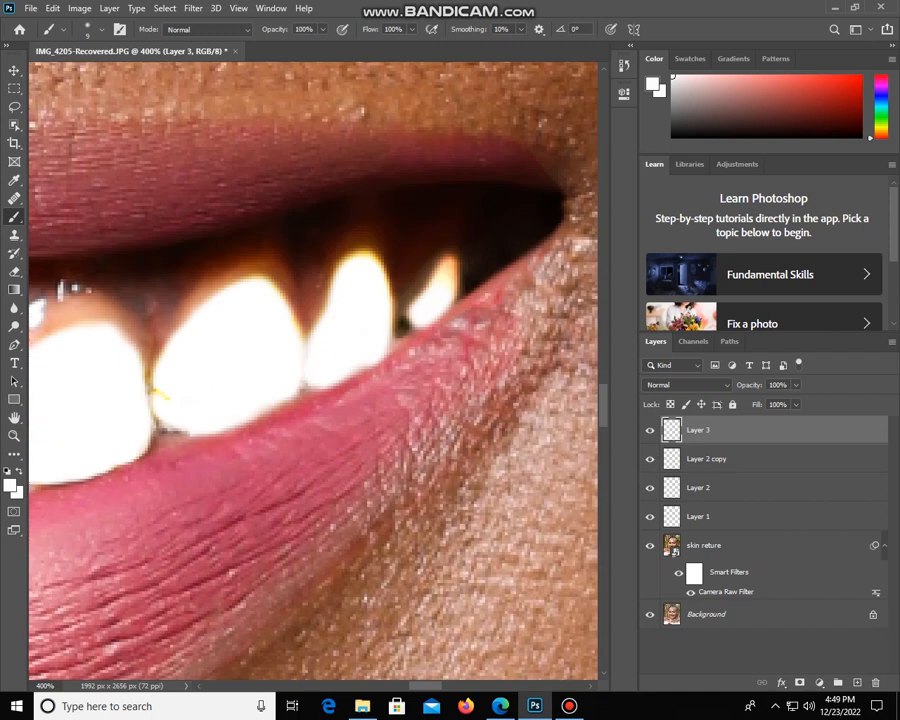
pyautogui.click(163, 395)
pyautogui.moveTo(166, 426)
pyautogui.mouseDown()
pyautogui.moveTo(184, 434)
pyautogui.moveTo(163, 429)
pyautogui.mouseUp()
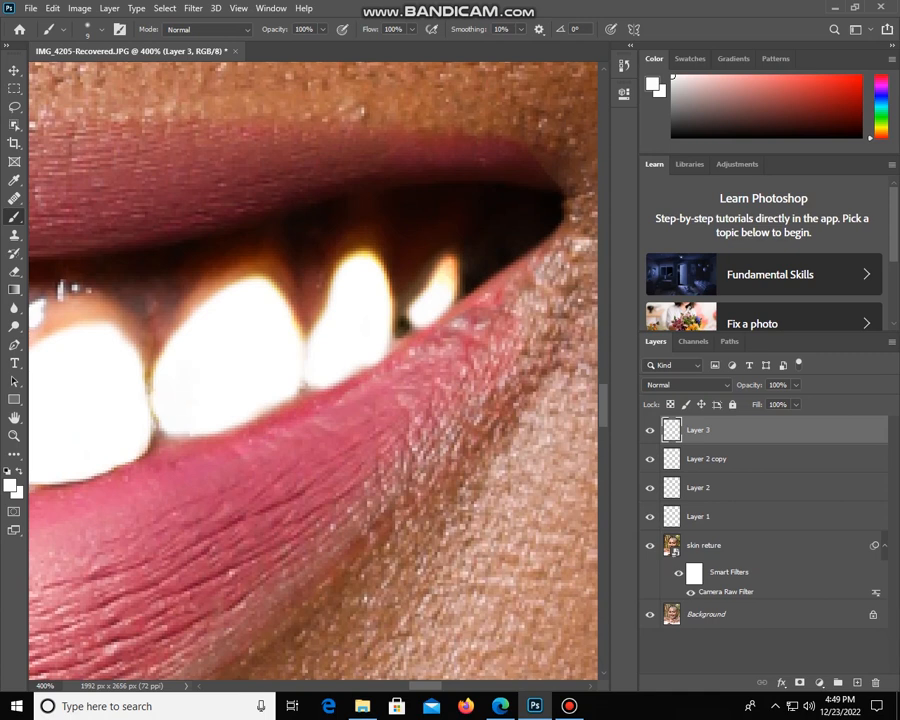
pyautogui.moveTo(166, 360); pyautogui.dragTo(162, 383)
# Paint white over the dark gaps and yellow lower edge of the right front tooth on Layer 3.
pyautogui.moveTo(425, 686); pyautogui.dragTo(412, 686)
pyautogui.click(227, 438)
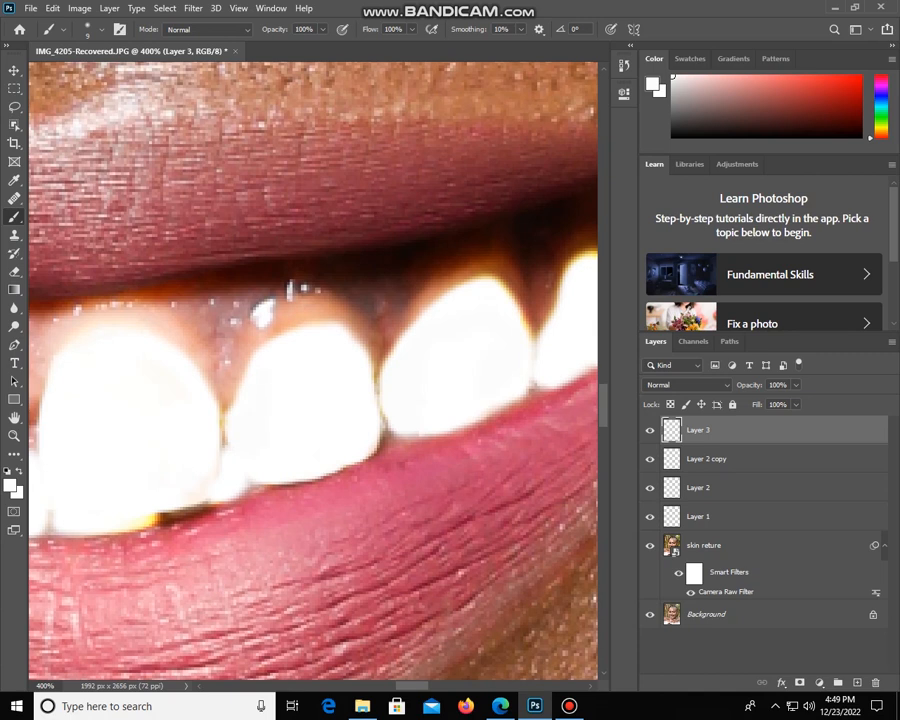
pyautogui.click(208, 504)
pyautogui.moveTo(203, 506)
pyautogui.mouseDown()
pyautogui.moveTo(156, 516)
pyautogui.moveTo(176, 511)
pyautogui.mouseUp()
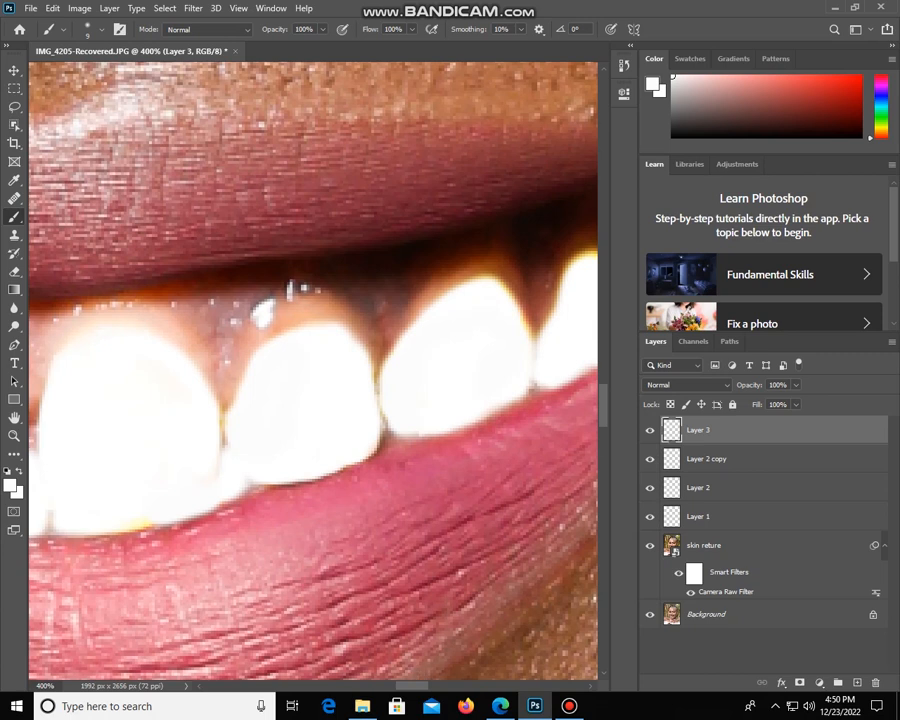
pyautogui.moveTo(418, 686); pyautogui.dragTo(401, 686)
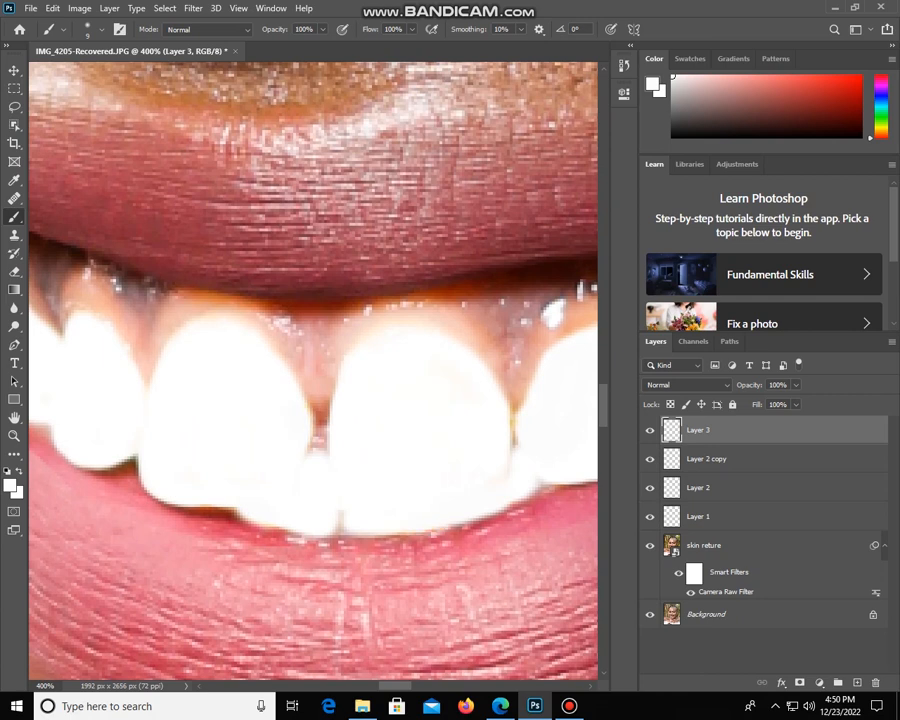
pyautogui.hscroll(-3, 313, 370)
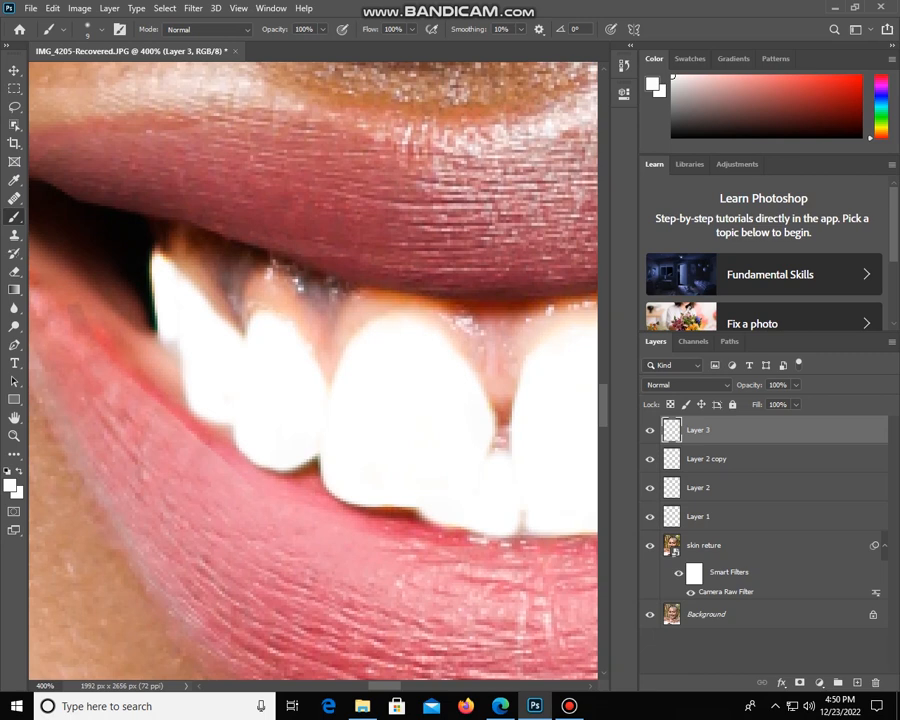
# Set Layer 3's blend mode to Soft Light and view the whole portrait.
pyautogui.hotkey('ctrl', '-')
pyautogui.hotkey('ctrl', '-')
pyautogui.hotkey('ctrl', '-')
pyautogui.hotkey('ctrl', '-')
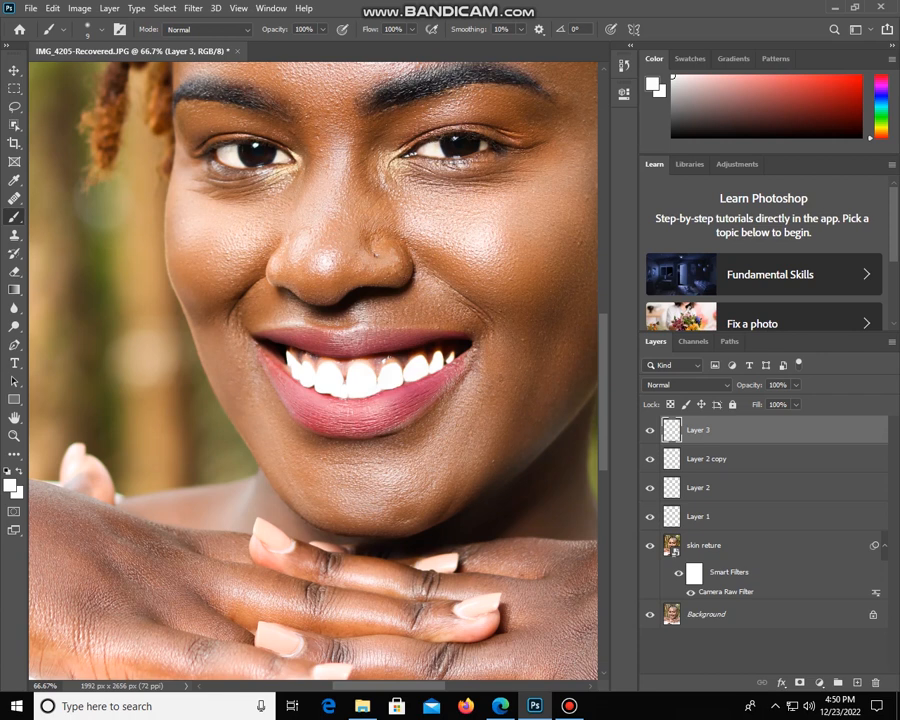
pyautogui.click(688, 384)
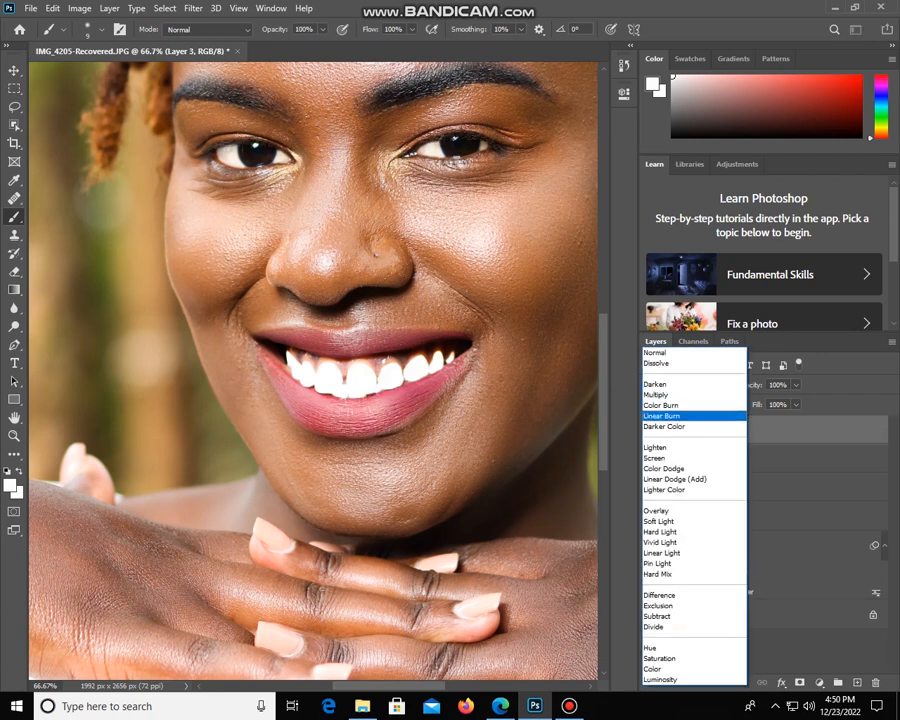
pyautogui.click(671, 521)
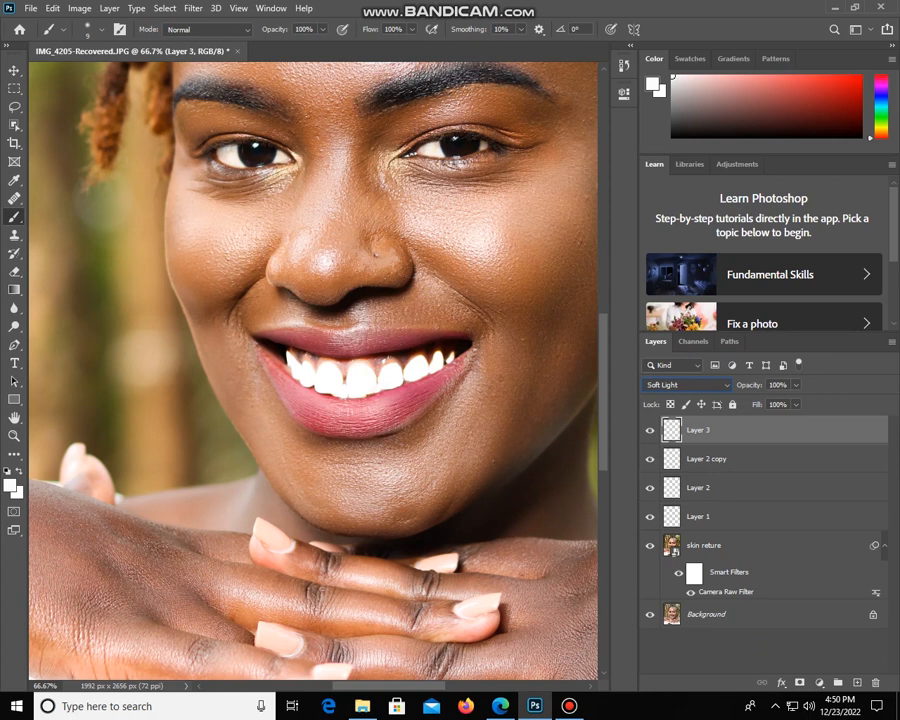
pyautogui.hotkey('ctrl', '-')
pyautogui.hotkey('ctrl', '-')
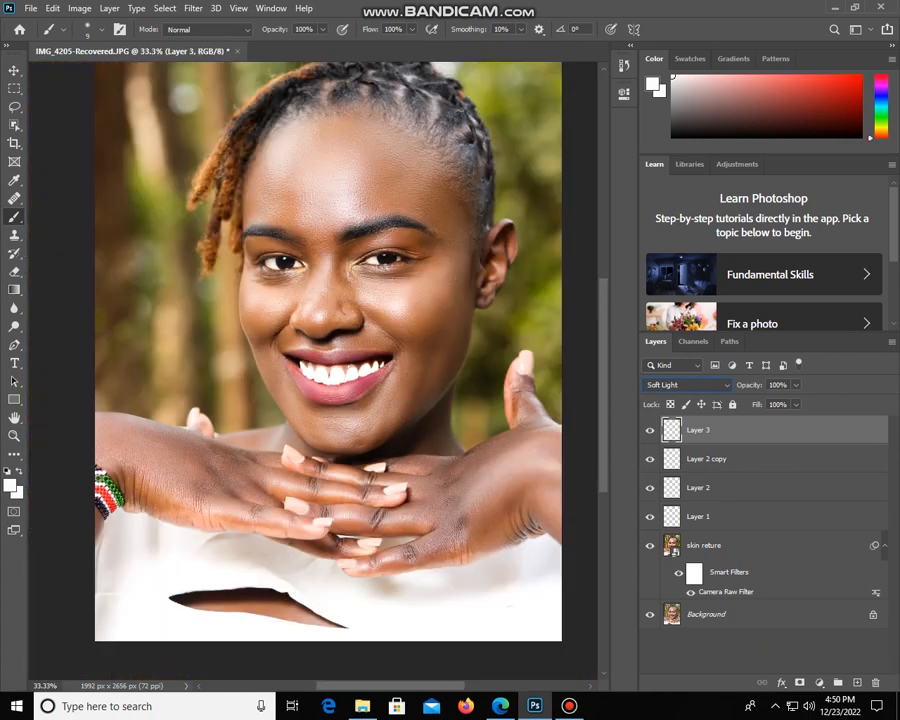
pyautogui.hotkey('ctrl', '-')
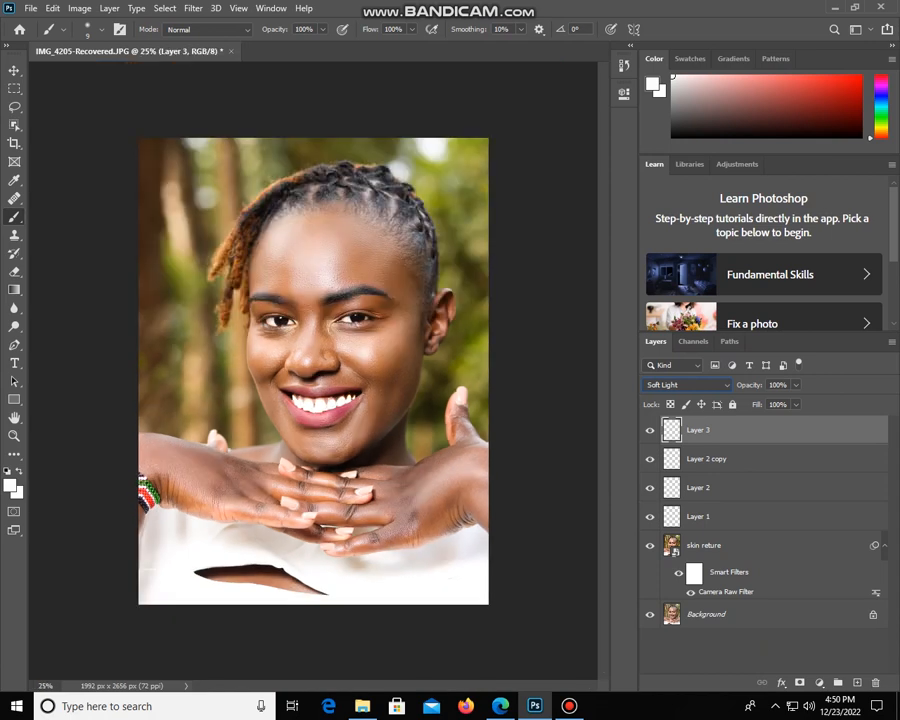